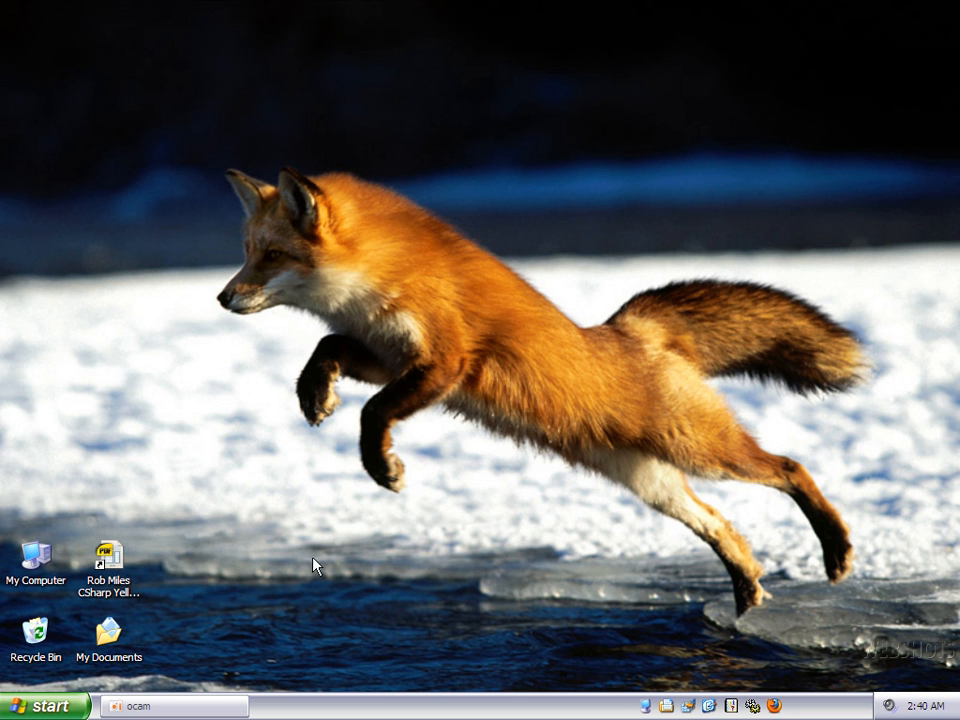
Launch Platinum Arts Sandbox from the installed programs in the Sandbox group.
left_click(45, 706)
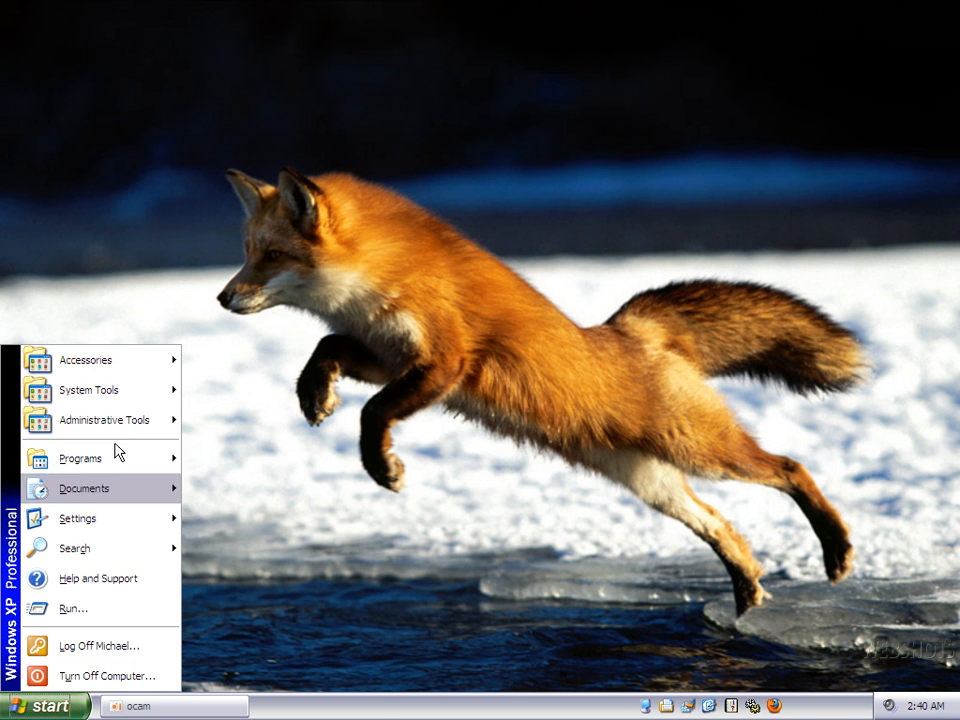
mouse_move(112, 459)
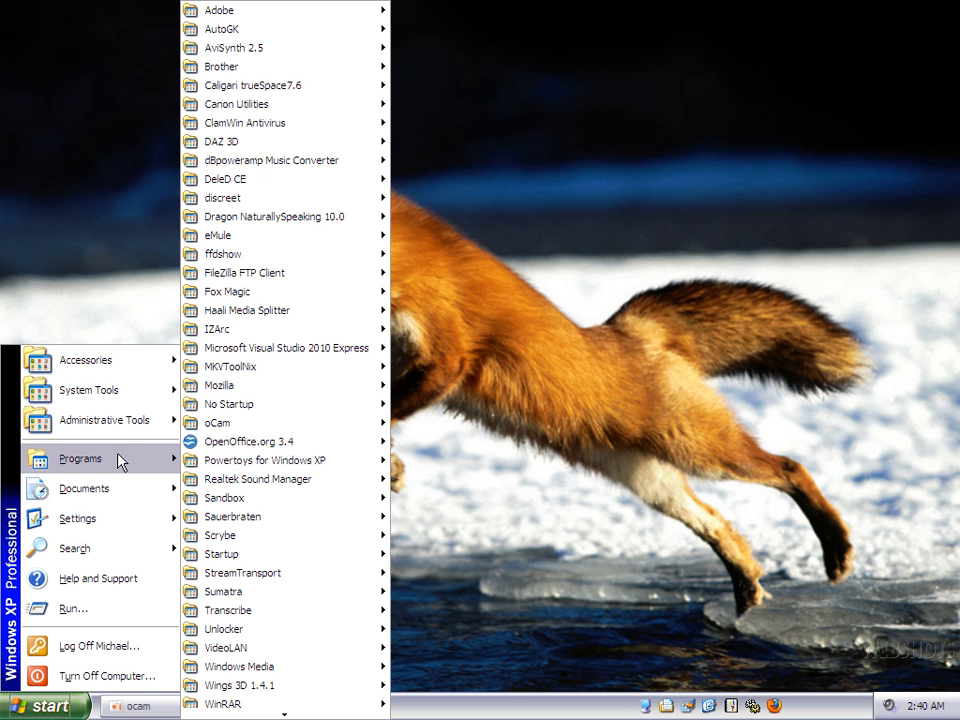
mouse_move(237, 538)
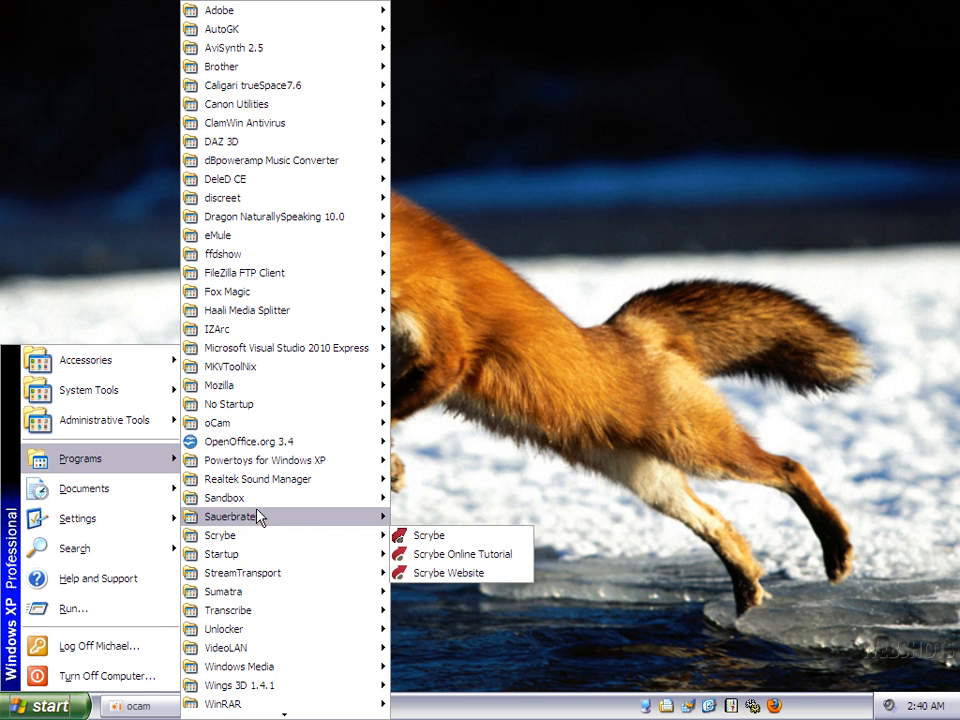
mouse_move(250, 500)
left_click(422, 517)
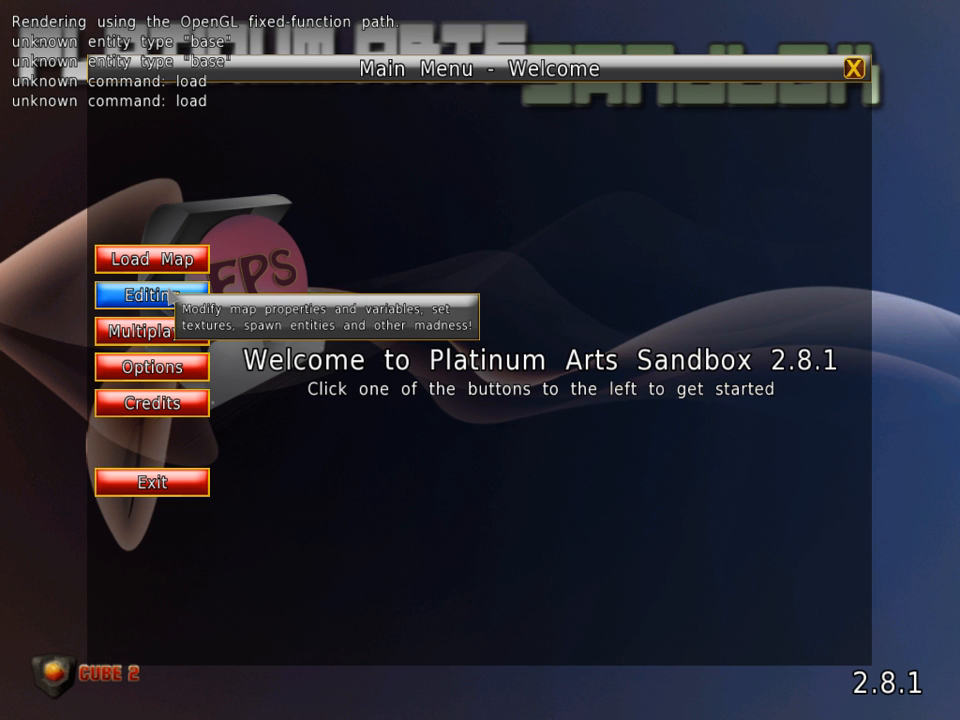
Create a new map of size 10 and enter edit mode in it.
left_click(160, 295)
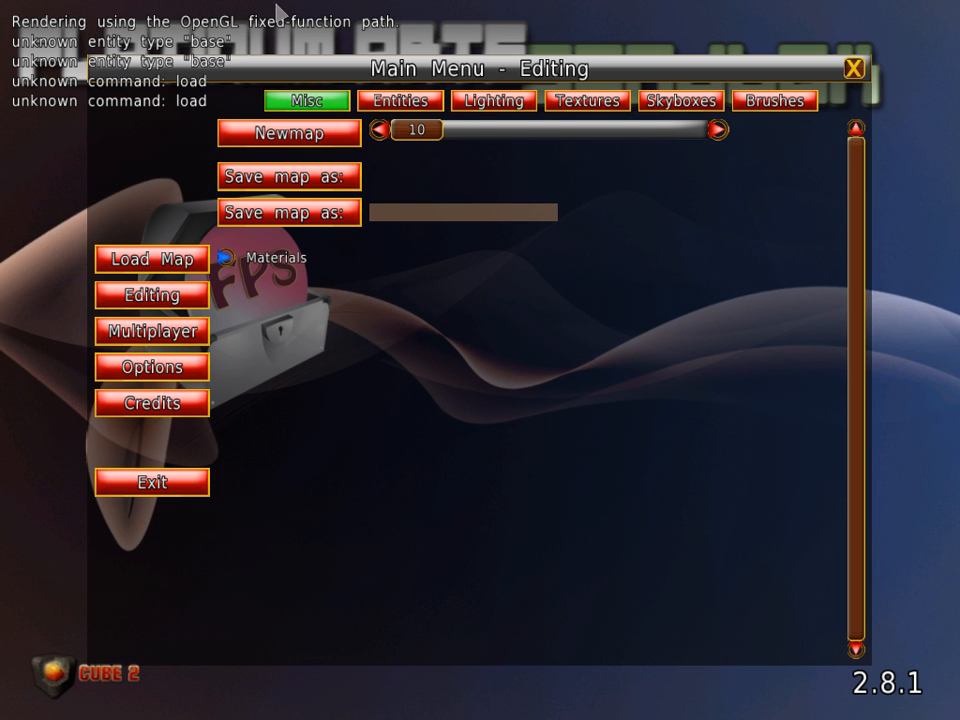
left_click(322, 141)
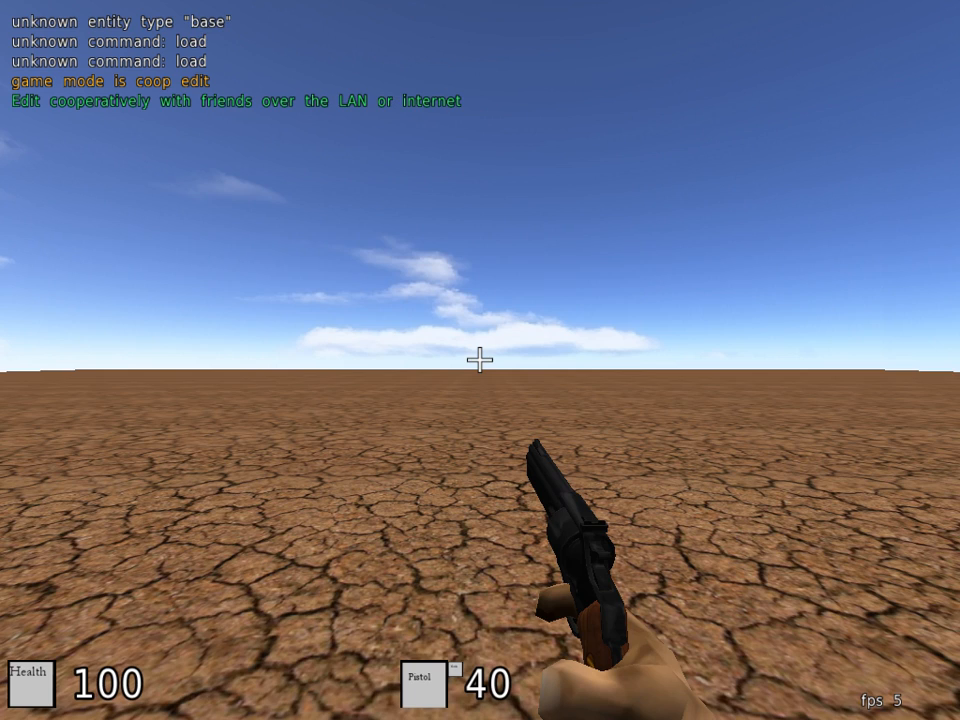
key("e")
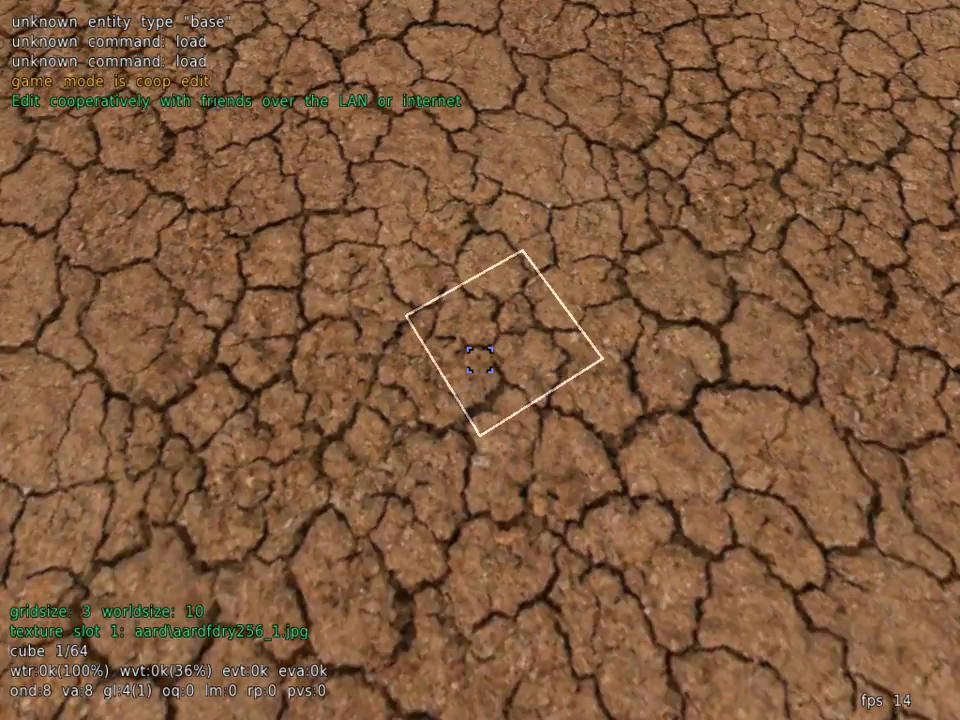
Select a rectangular area of about 9 by 12 cubes on the ground at grid size 3.
key("s")
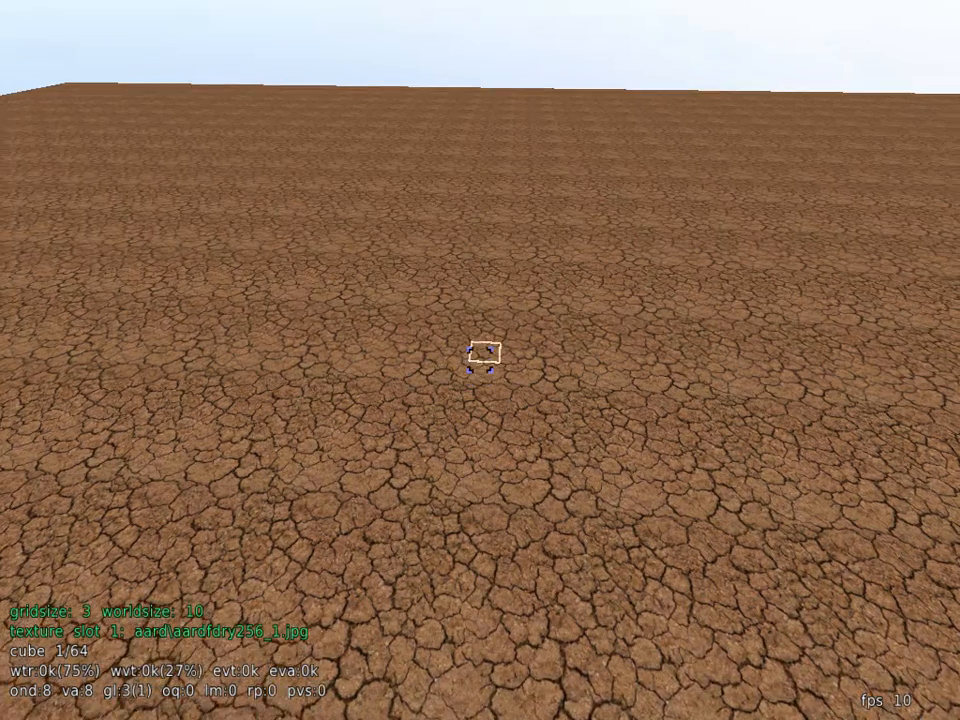
left_click(480, 358)
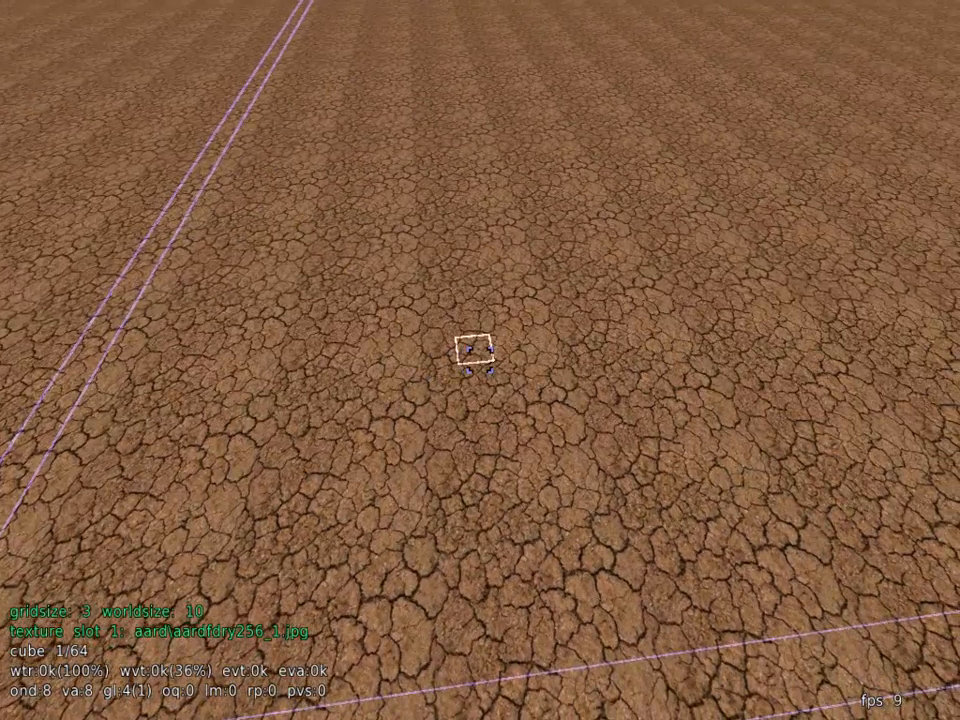
middle_click(480, 360)
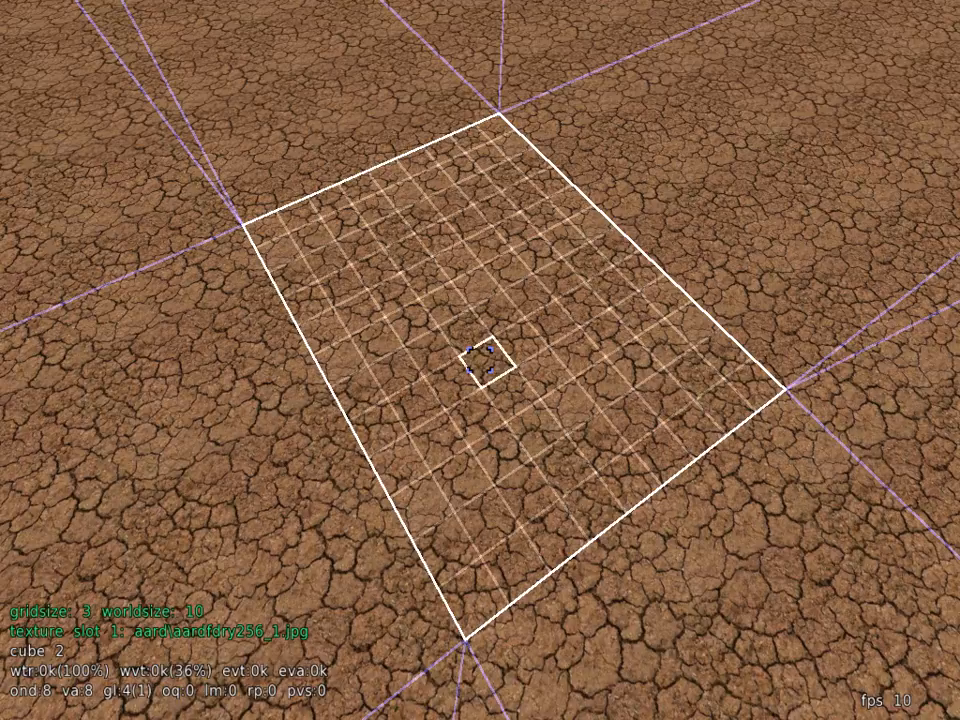
key("w")
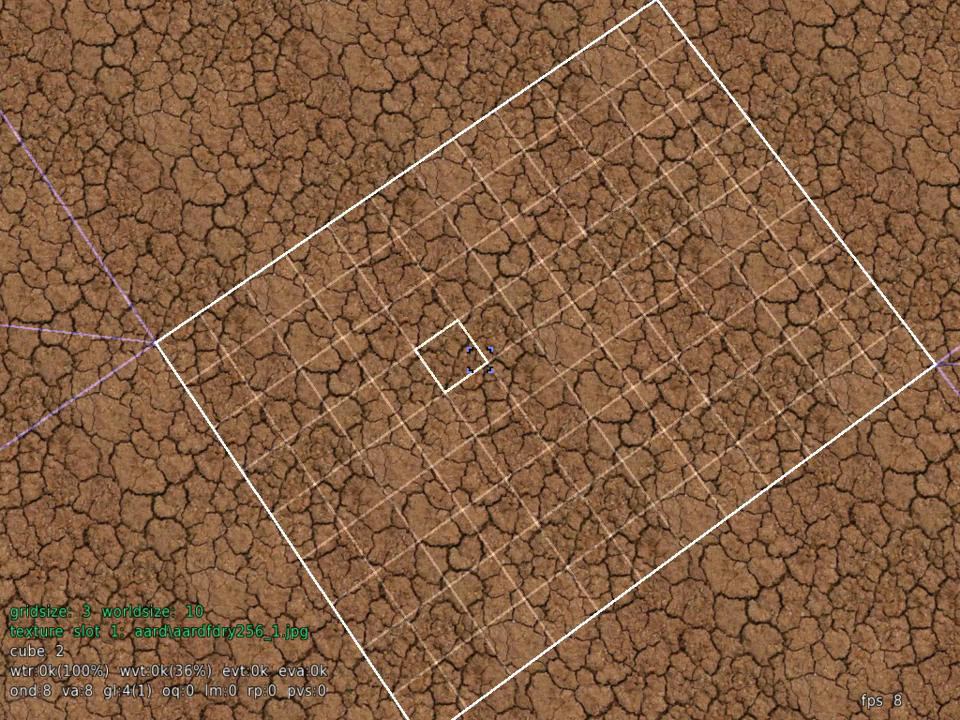
Go through the circle, square and smooth height brushes and choose the Noise 25x25 Brush.
key("b")
scroll(480, 360, "up", 1)
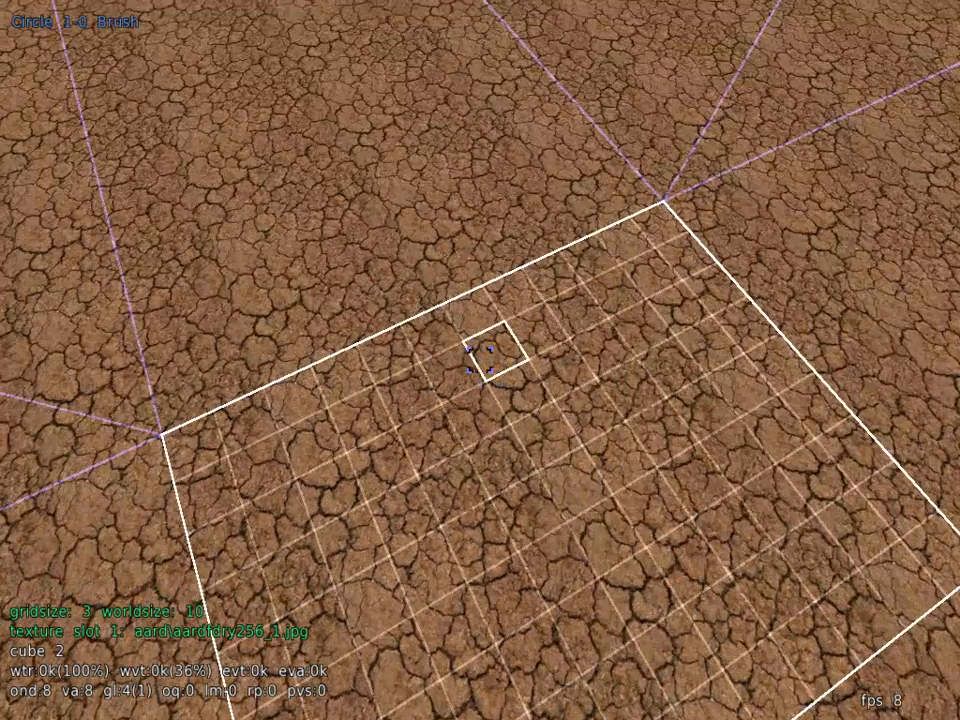
scroll(480, 360, "up", 1)
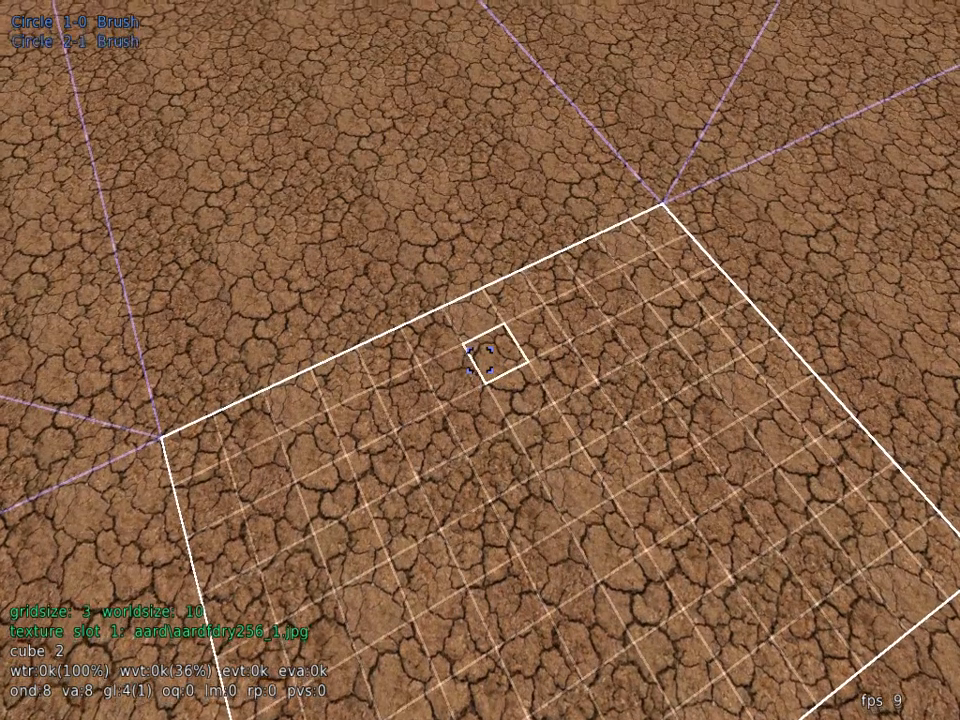
scroll(480, 360, "up", 1)
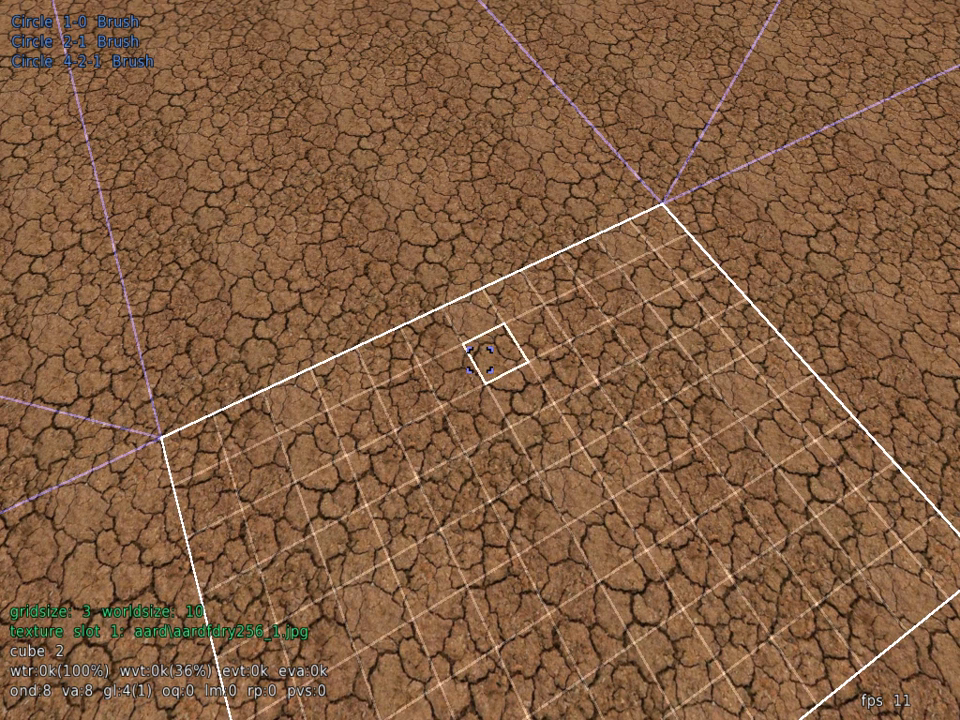
scroll(480, 360, "up", 1)
scroll(480, 360, "up", 1)
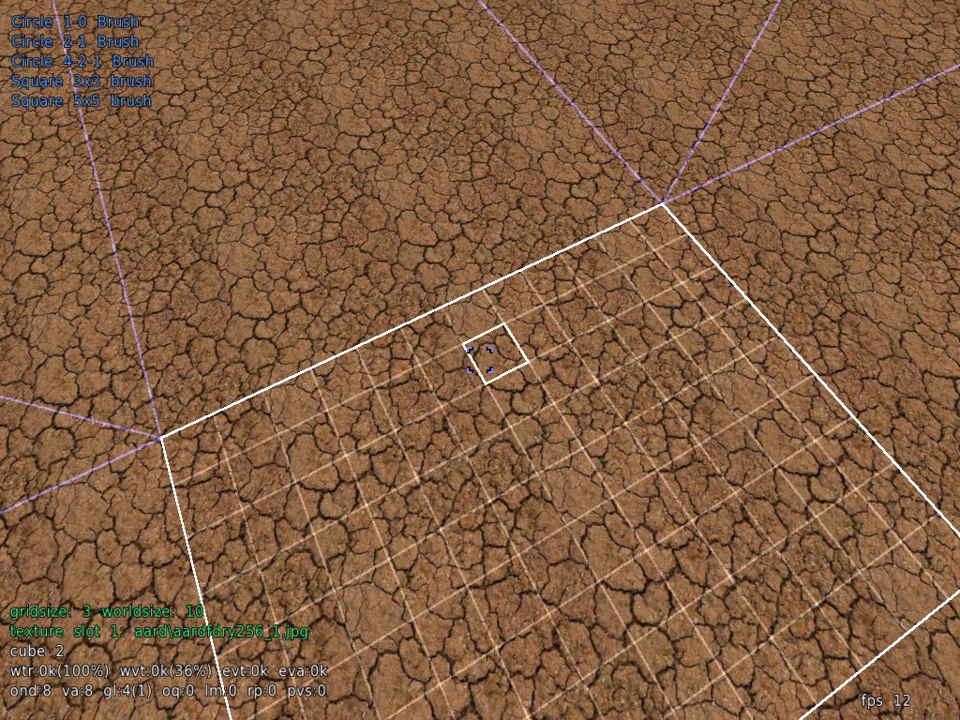
scroll(480, 360, "up", 1)
scroll(480, 360, "up", 1)
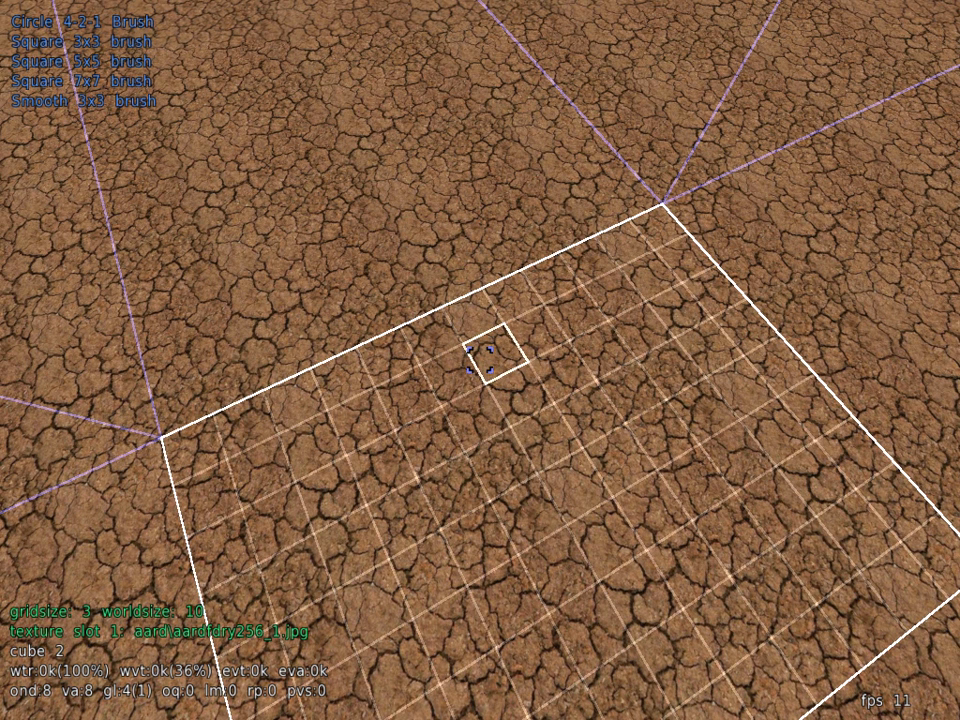
scroll(480, 360, "up", 1)
scroll(480, 360, "up", 1)
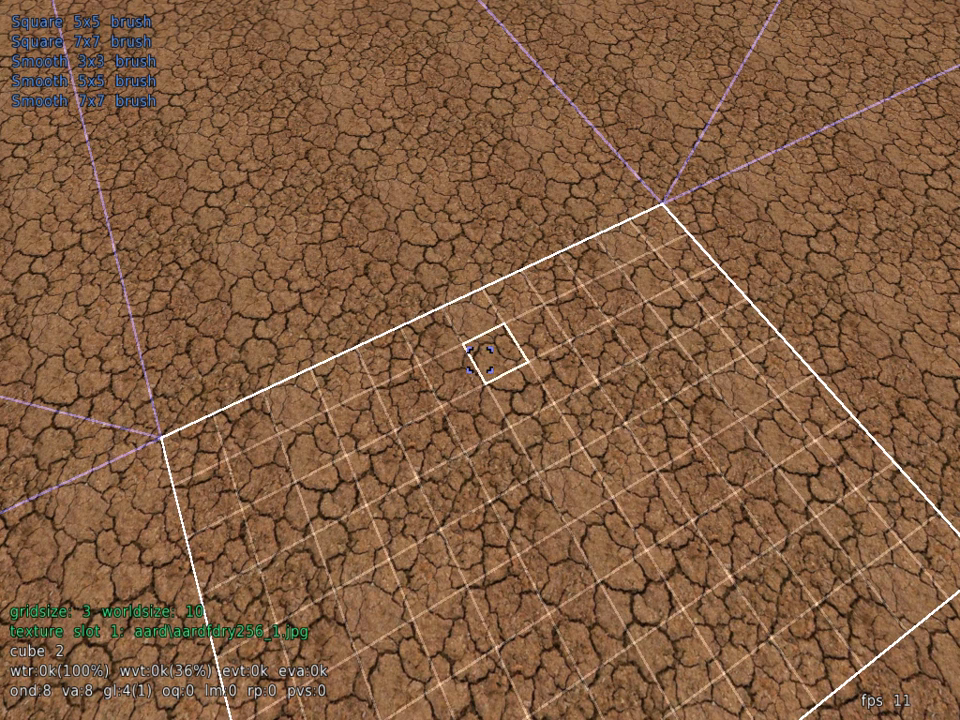
scroll(480, 360, "up", 1)
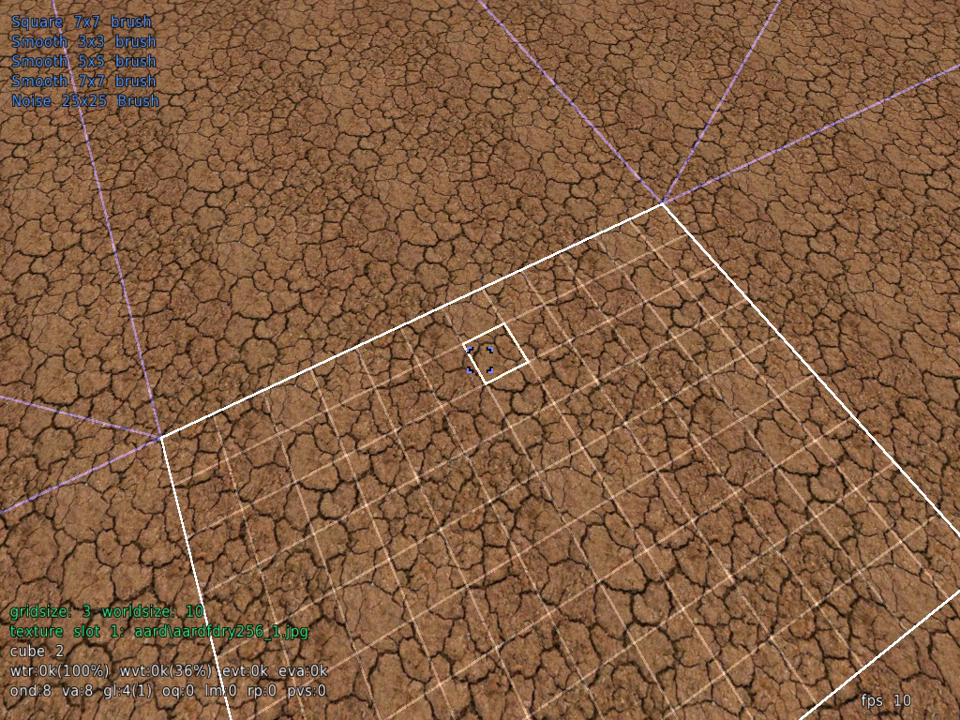
scroll(480, 360, "up", 1)
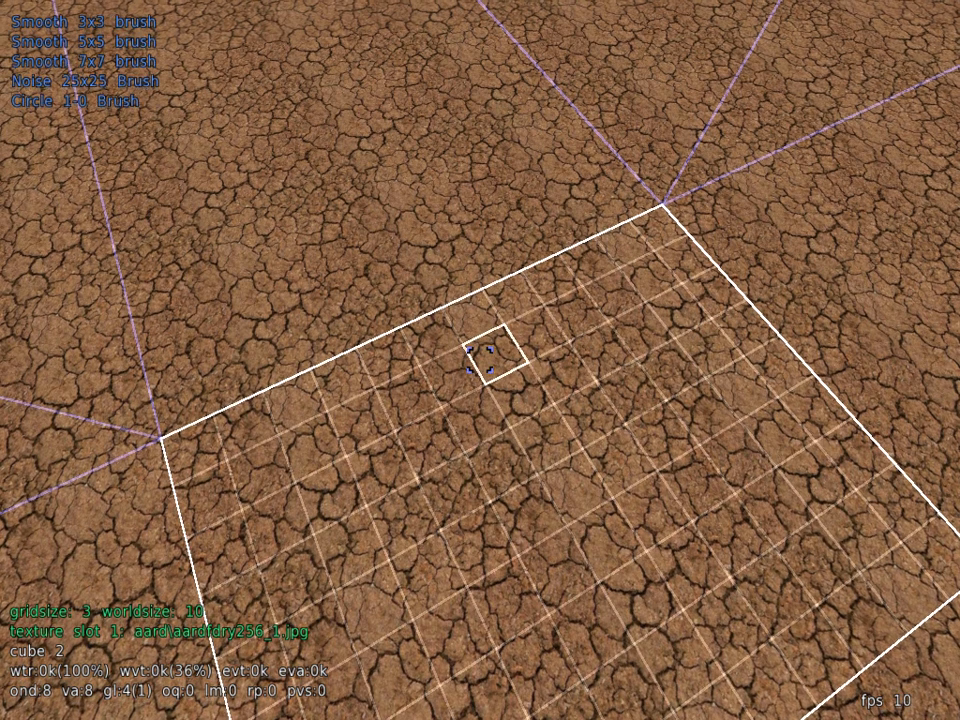
scroll(480, 360, "up", 1)
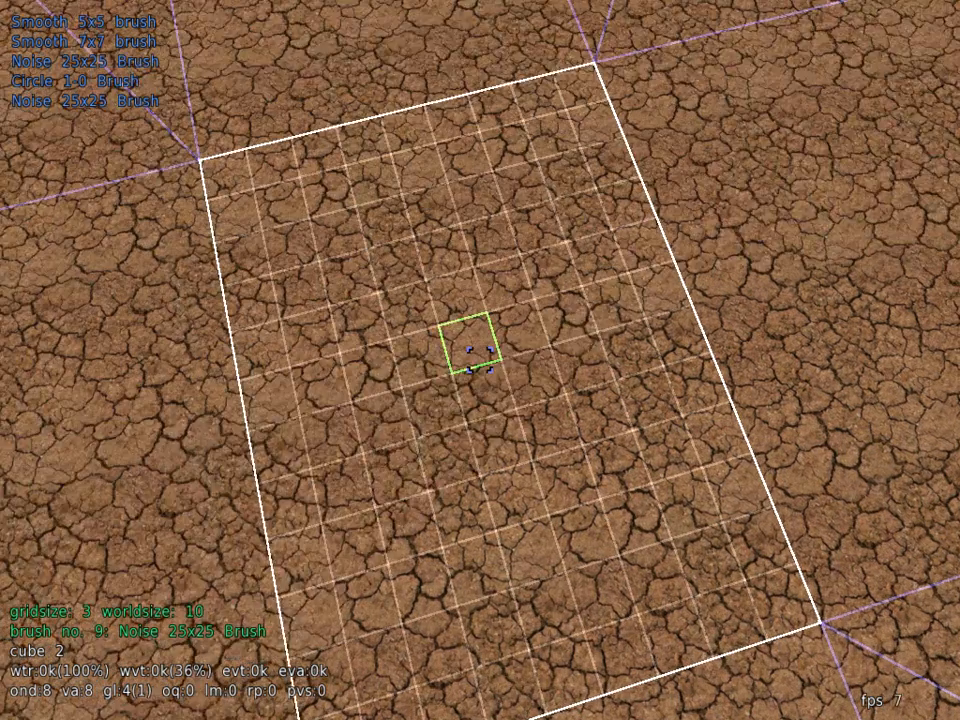
Sink the selected ground area into a deep pit with an uneven floor using the Noise 25x25 Brush.
key("w")
key("s")
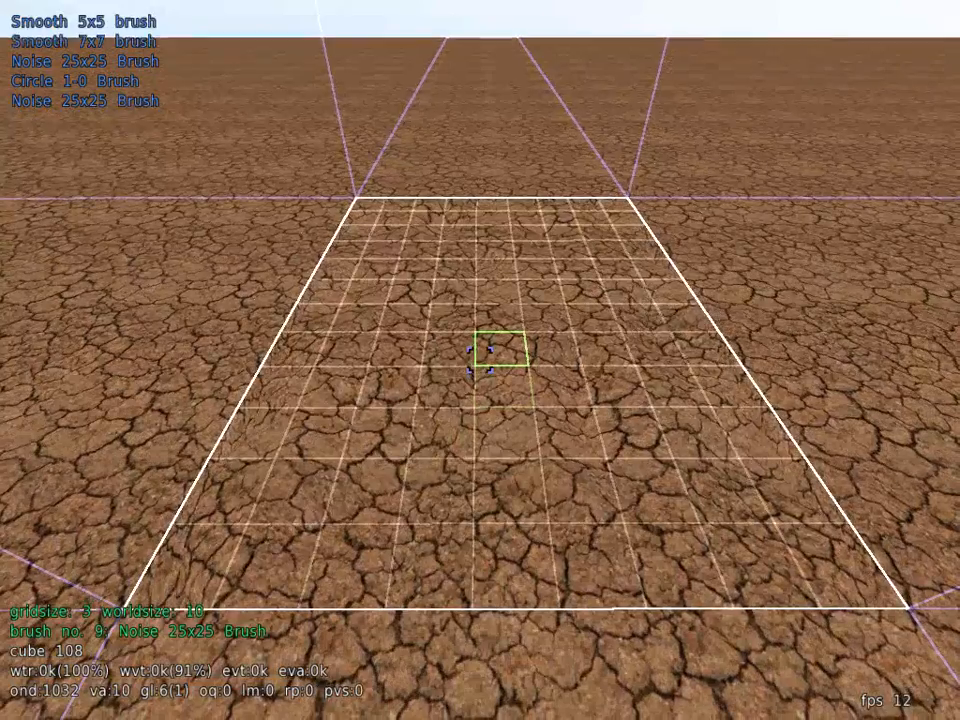
scroll(480, 360, "up", 2)
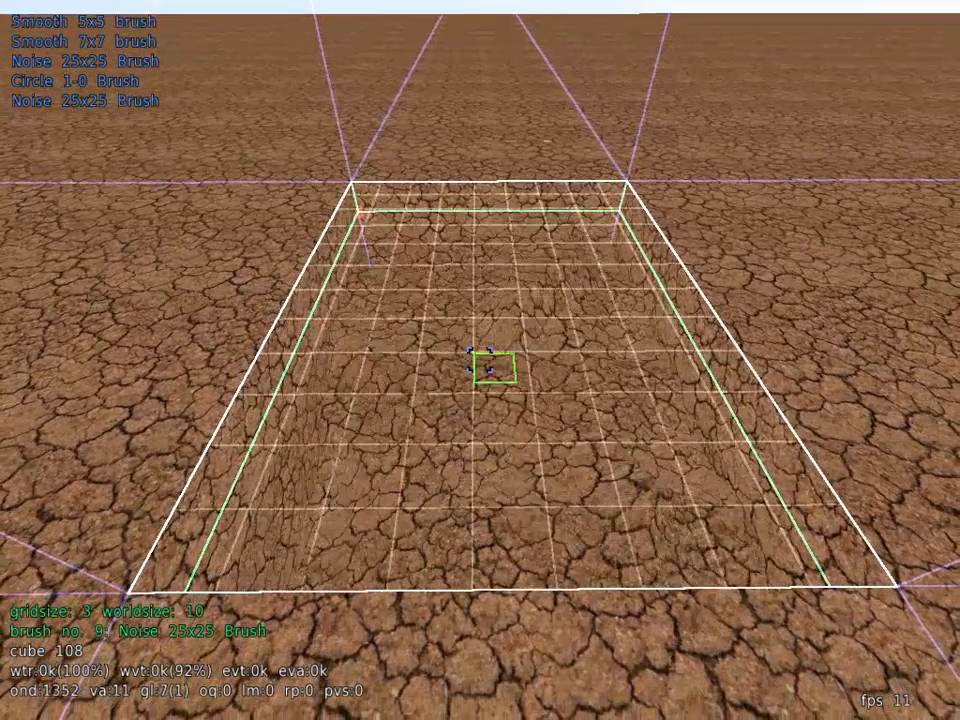
scroll(480, 360, "up", 1)
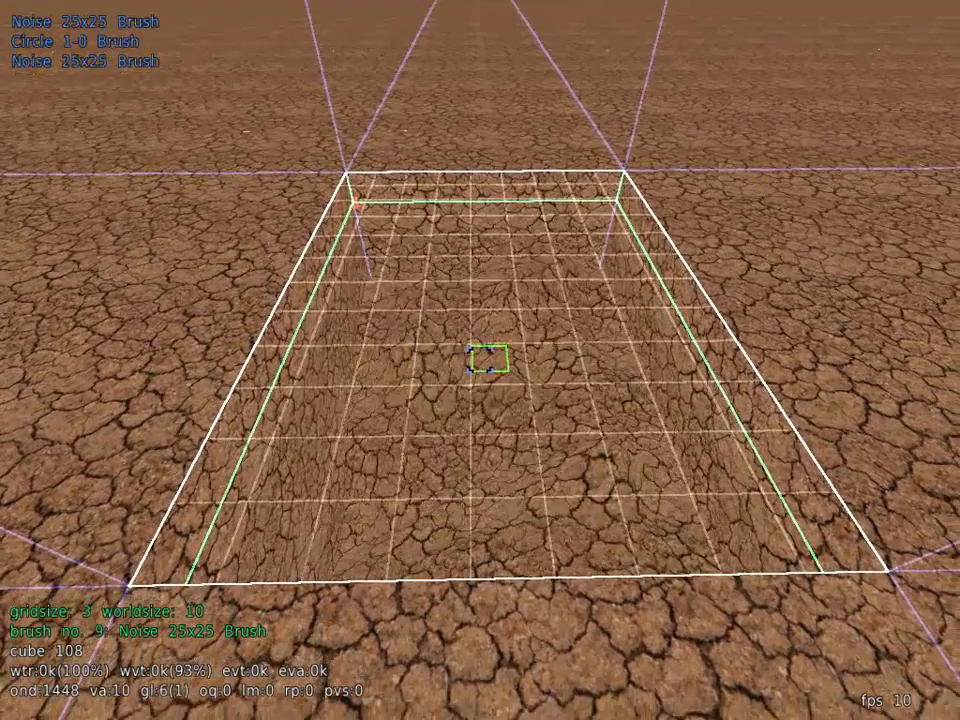
key("w")
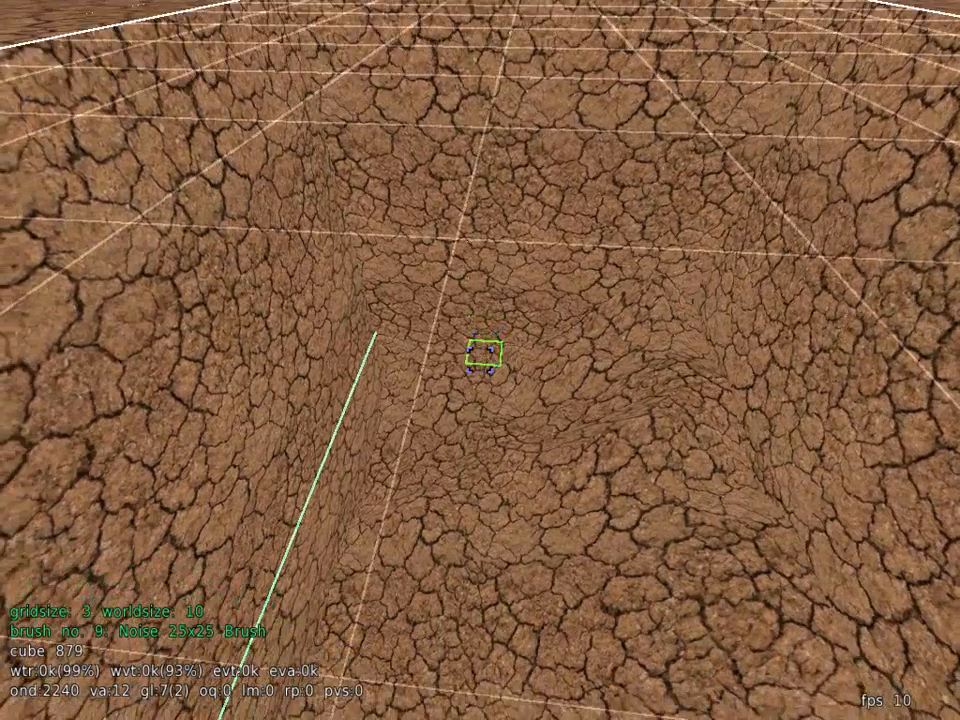
key("w")
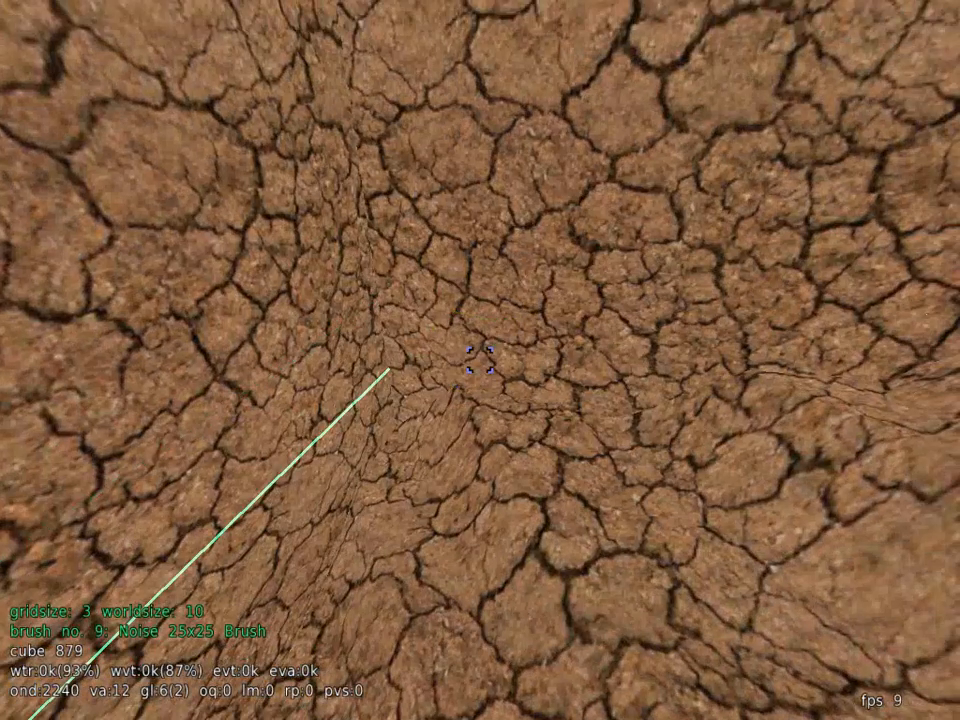
scroll(480, 360, "down", 1)
key("s")
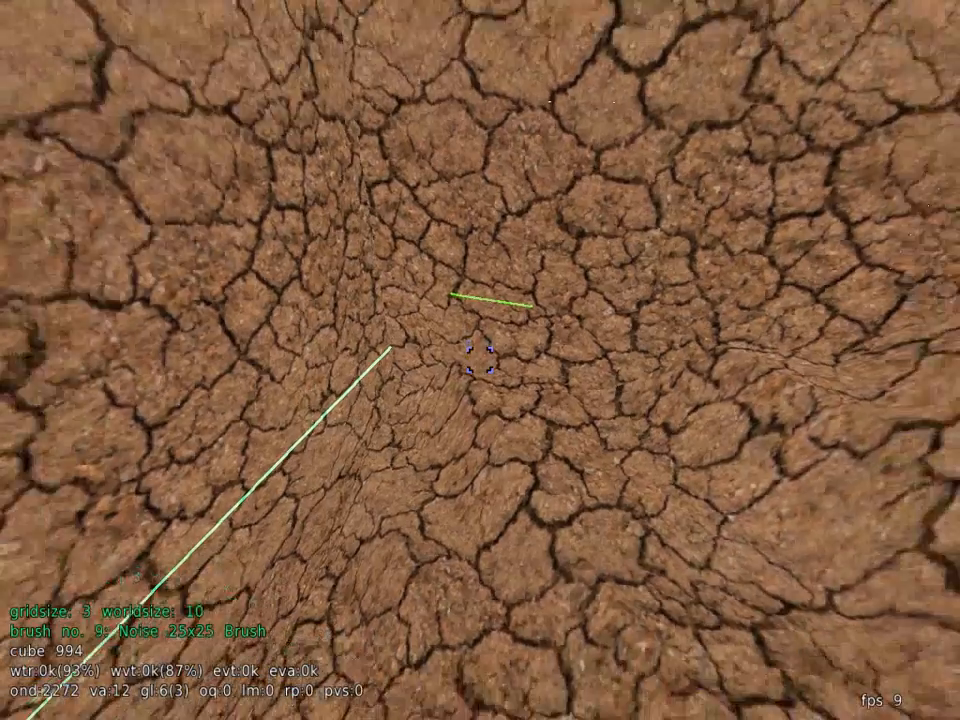
Select a rectangular area 7 cubes wide and 5 cubes high on the pit's end wall.
key("s")
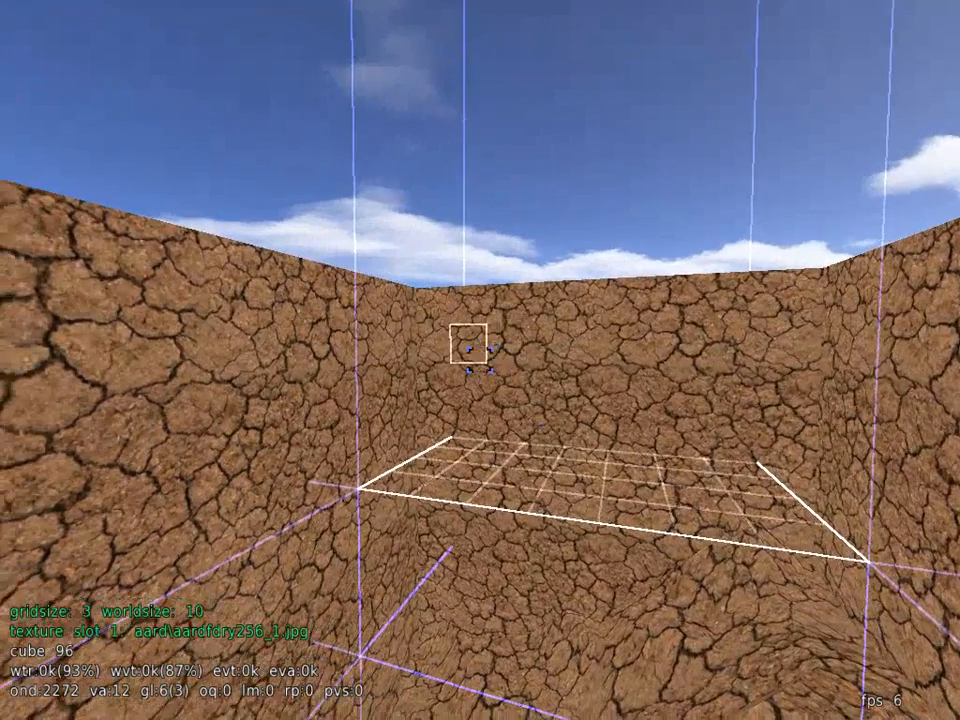
left_click(465, 347)
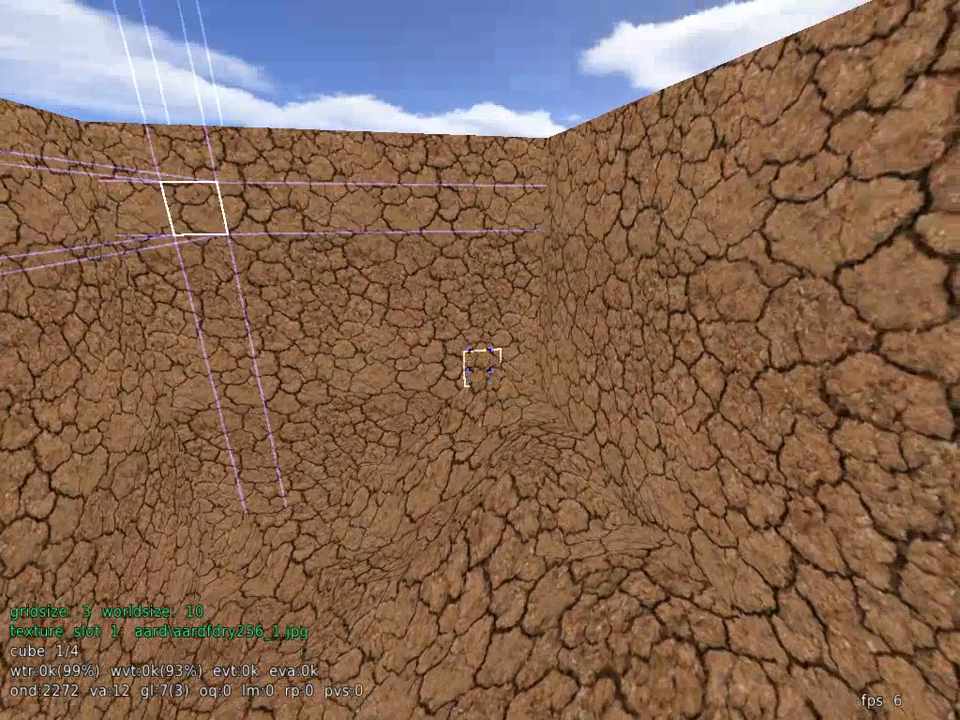
right_click(482, 367)
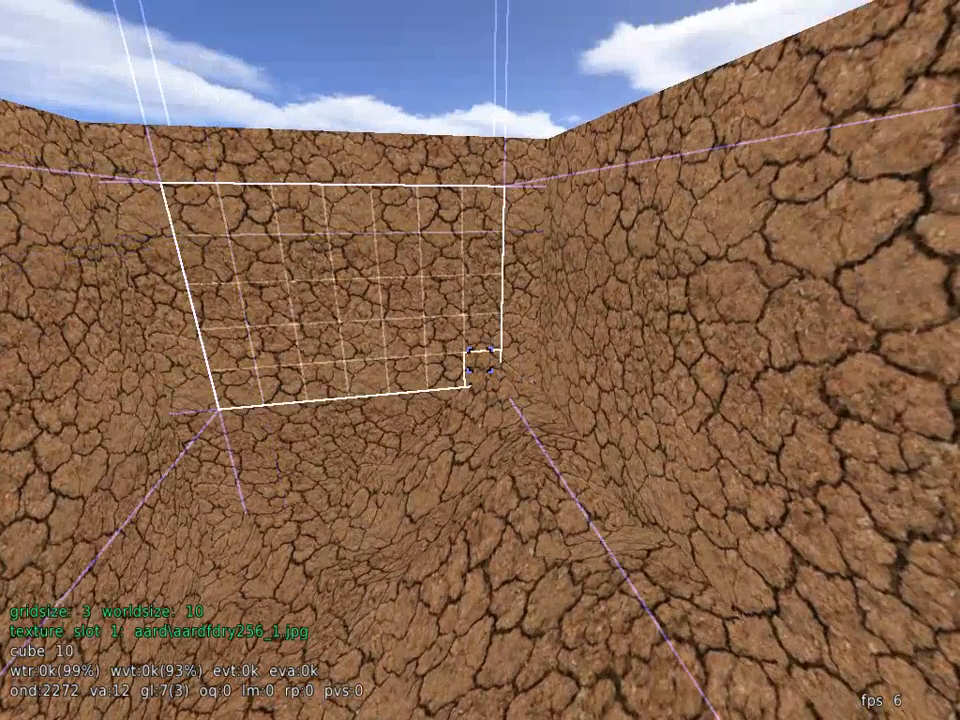
key("w")
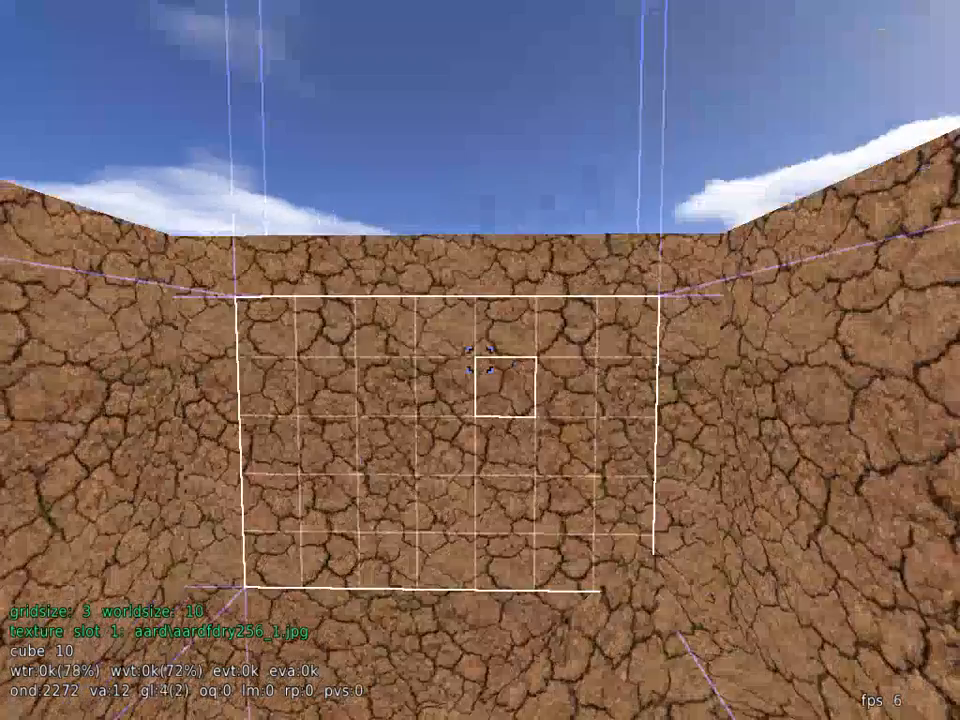
Try to carve a straight tunnel from the selected wall area, and restore the wall to flat.
key("s")
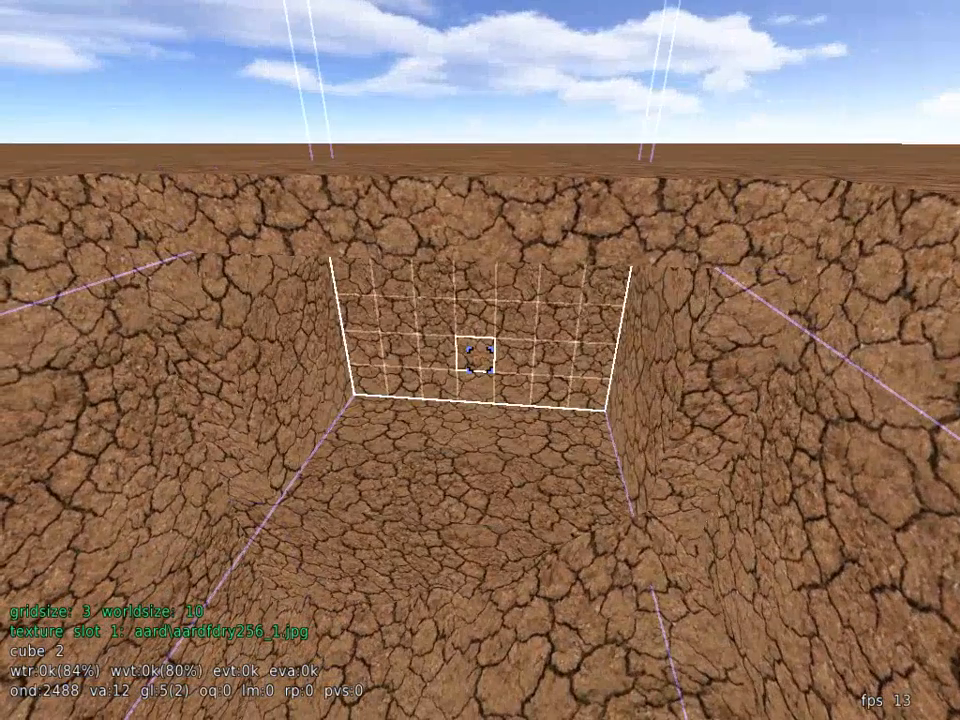
key("w")
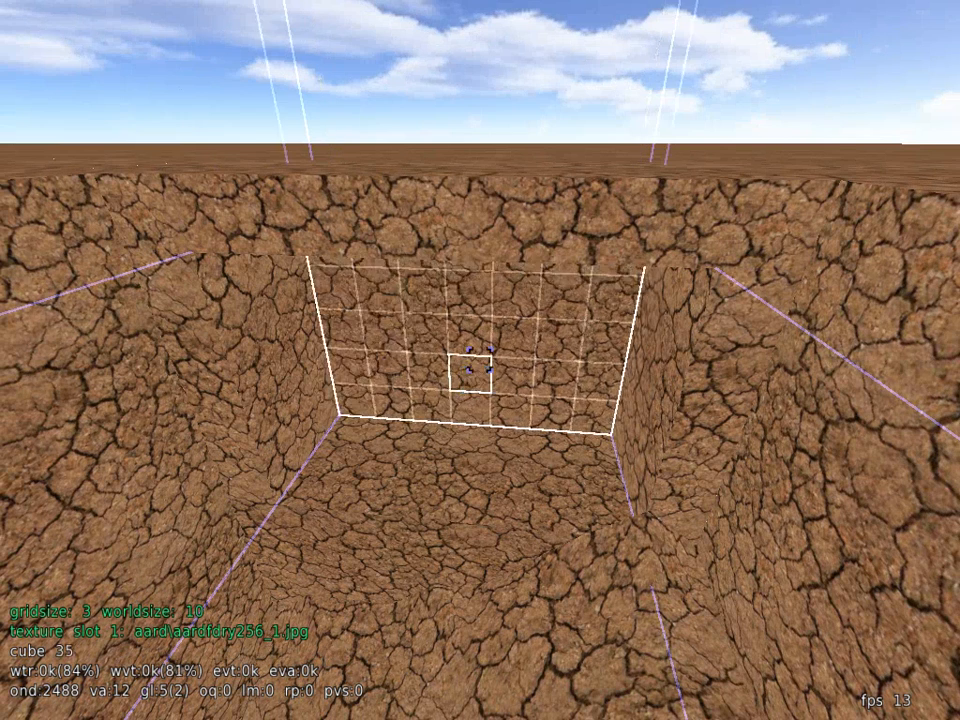
key("w")
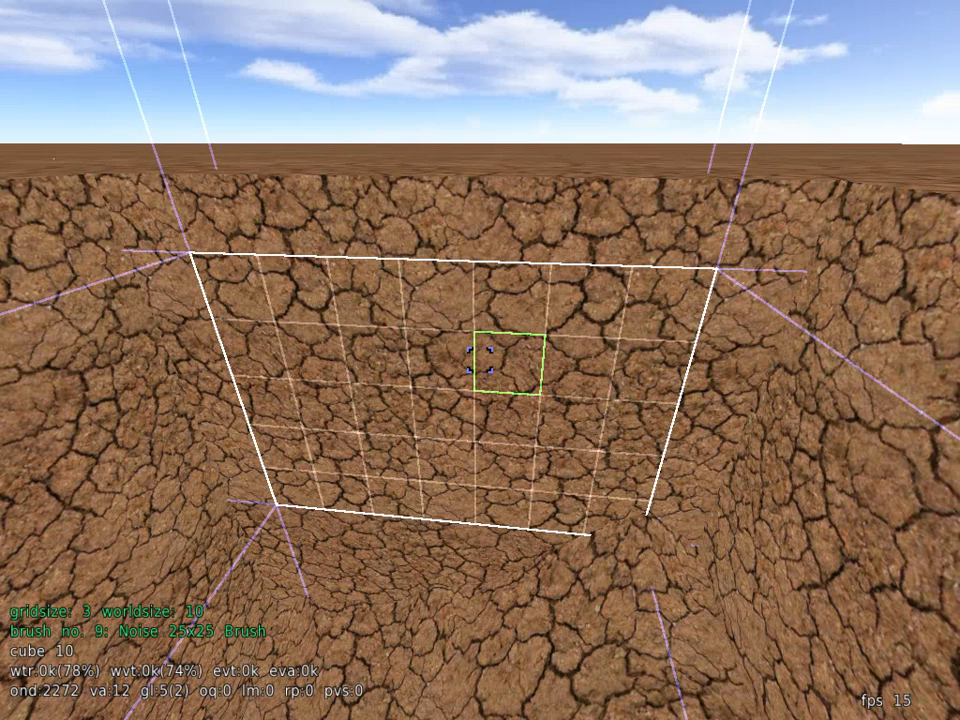
Go through the height brushes on the selected wall area, and dent the wall with the Square 3x3 brush.
scroll(480, 360, "up", 4)
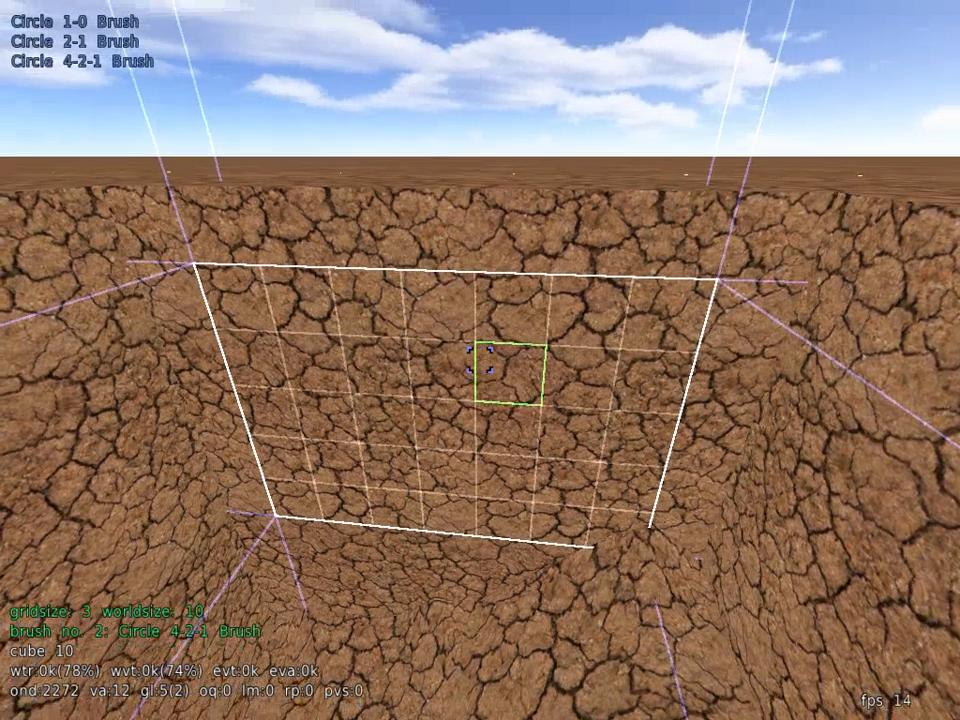
scroll(480, 360, "up", 4)
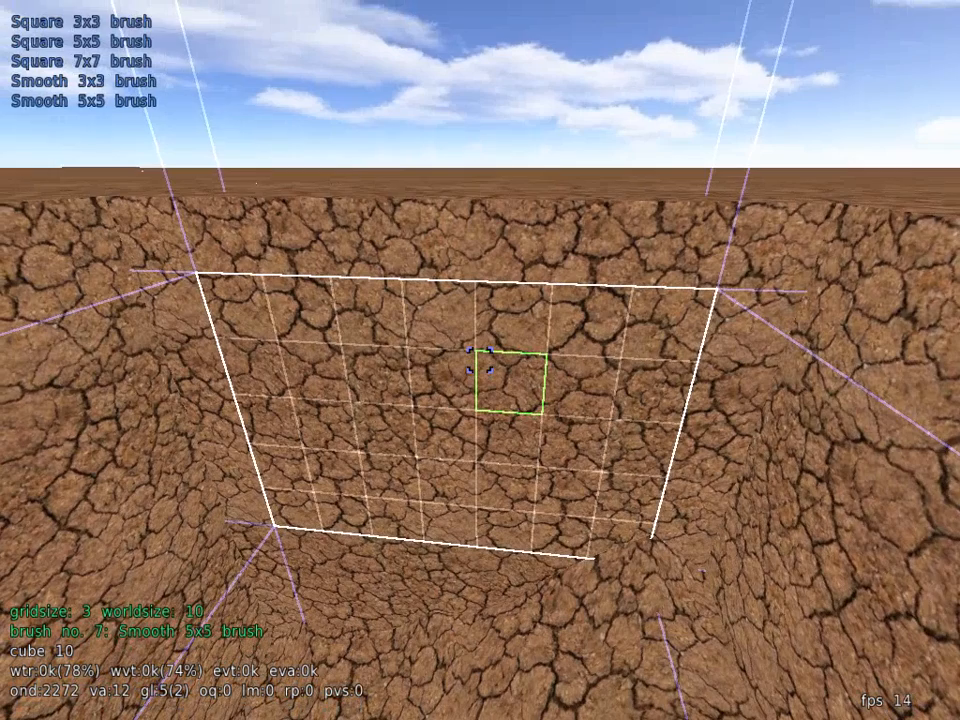
scroll(480, 360, "up", 1)
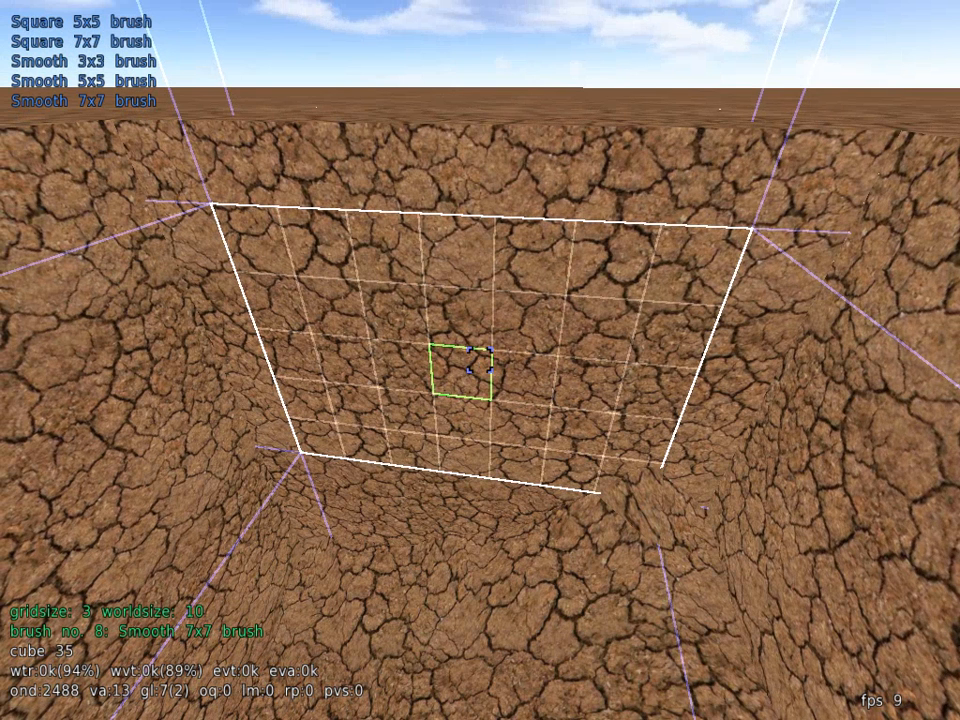
scroll(480, 360, "up", 1)
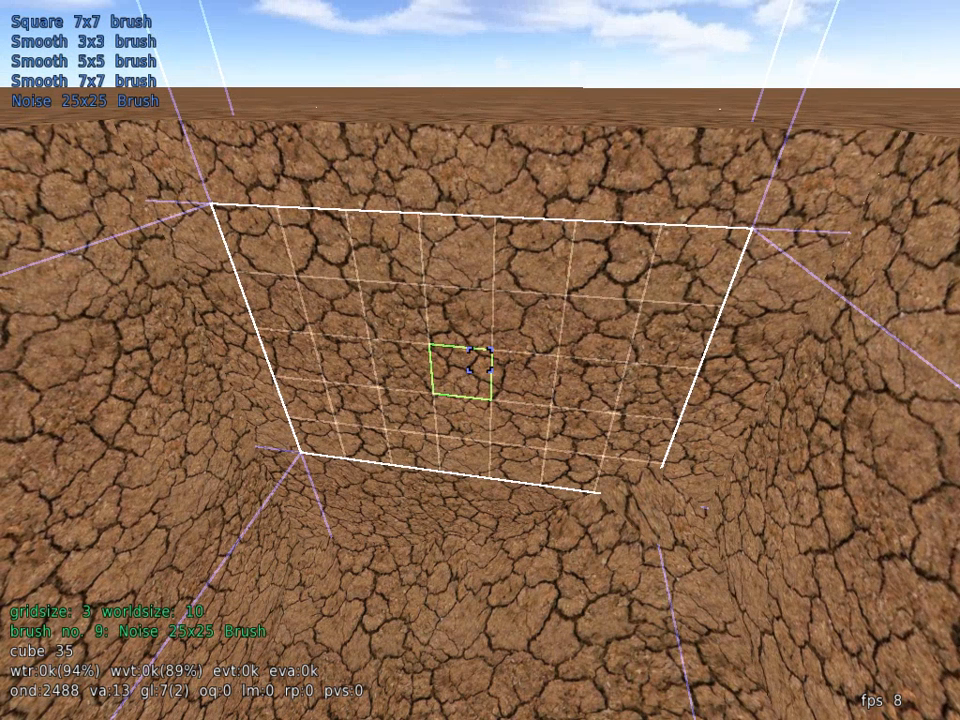
scroll(480, 360, "up", 2)
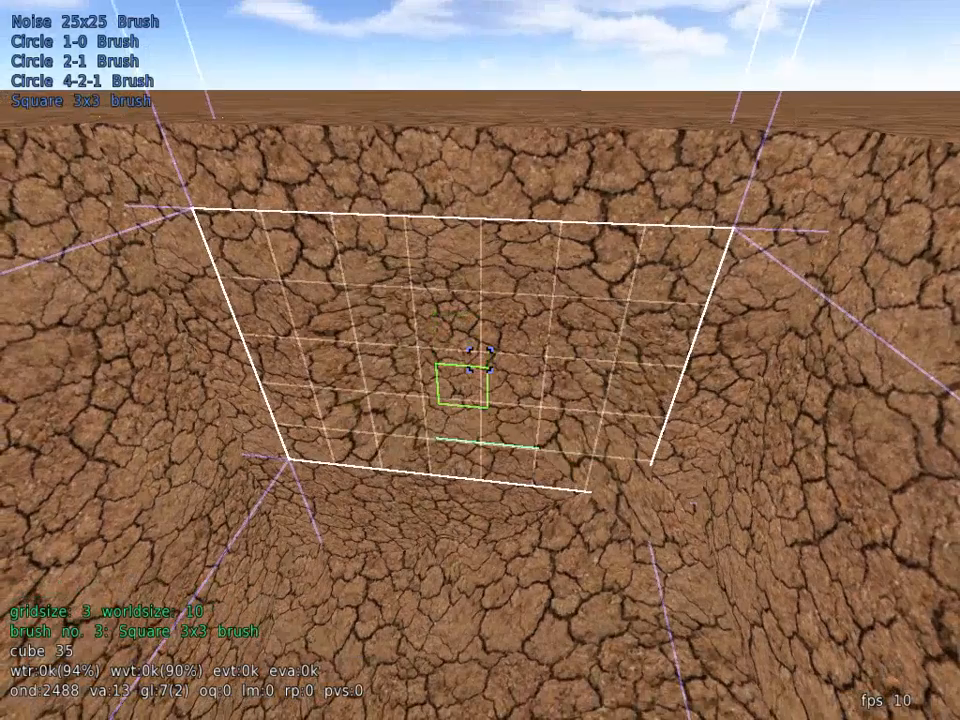
key("w")
scroll(480, 360, "up", 2)
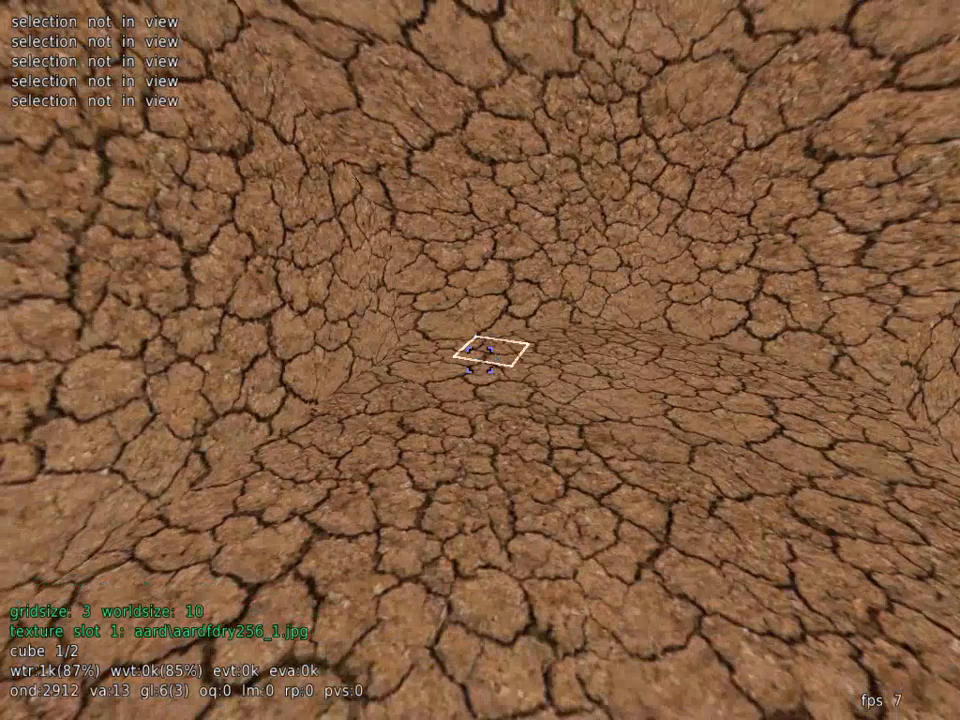
Select a rectangular area 5 cubes wide on the pit floor and choose the Noise 25x25 Brush for it.
left_click(480, 360)
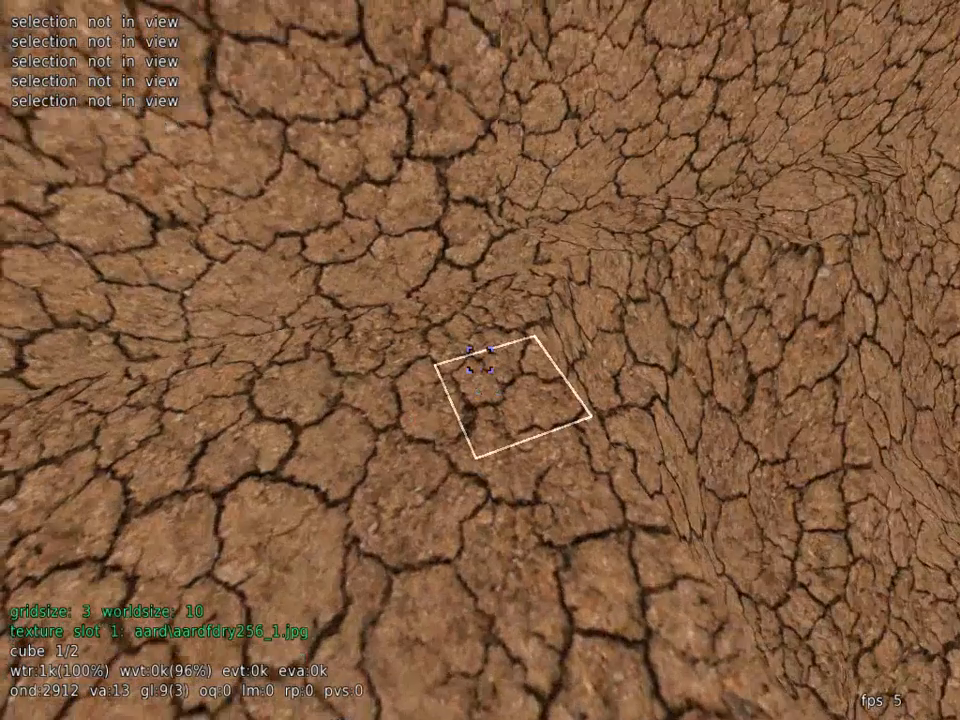
middle_click(480, 360)
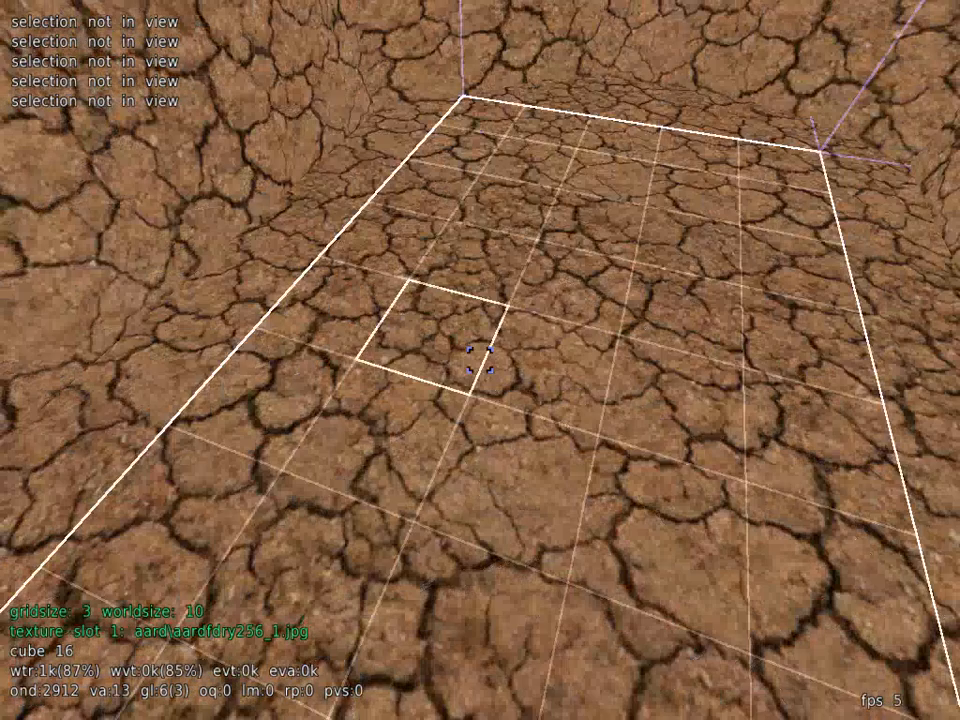
key("h")
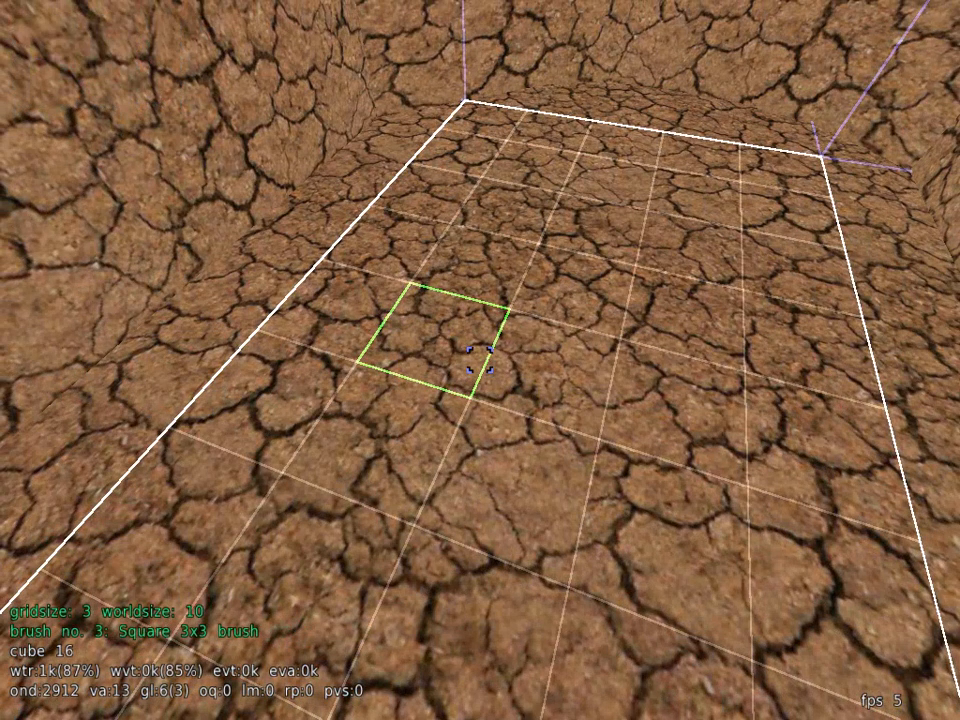
scroll(480, 360, "down", 4)
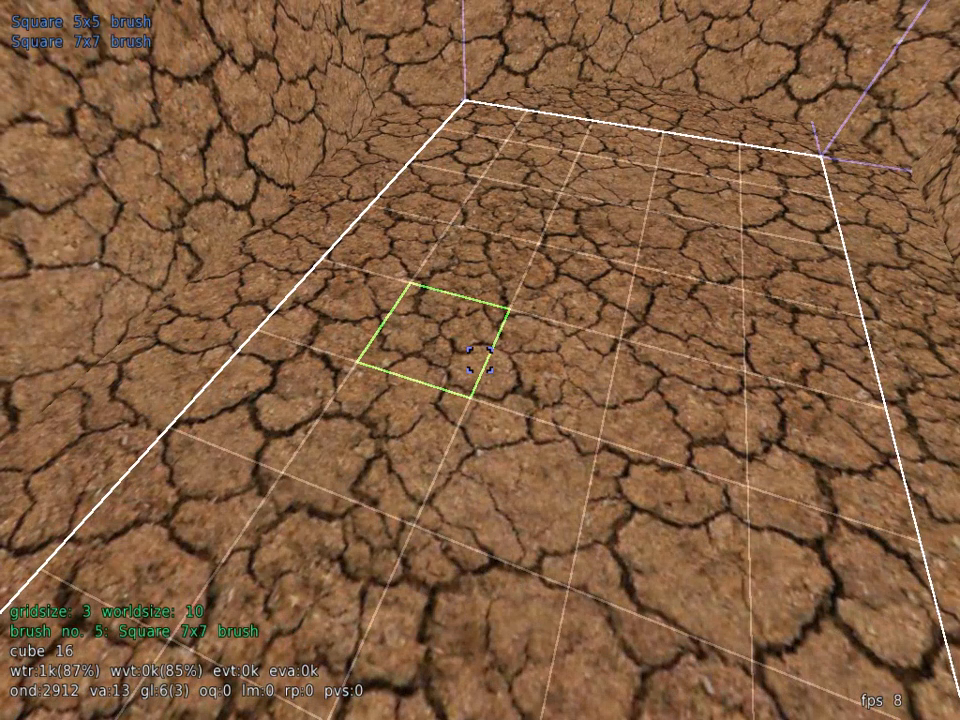
scroll(480, 360, "down", 3)
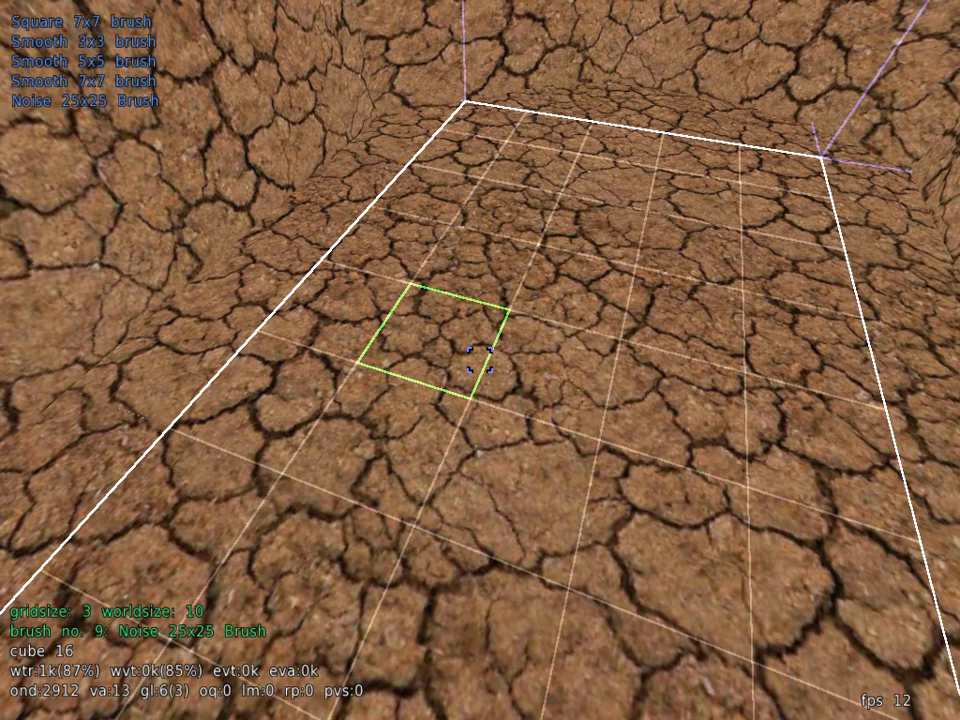
scroll(480, 360, "up", 2)
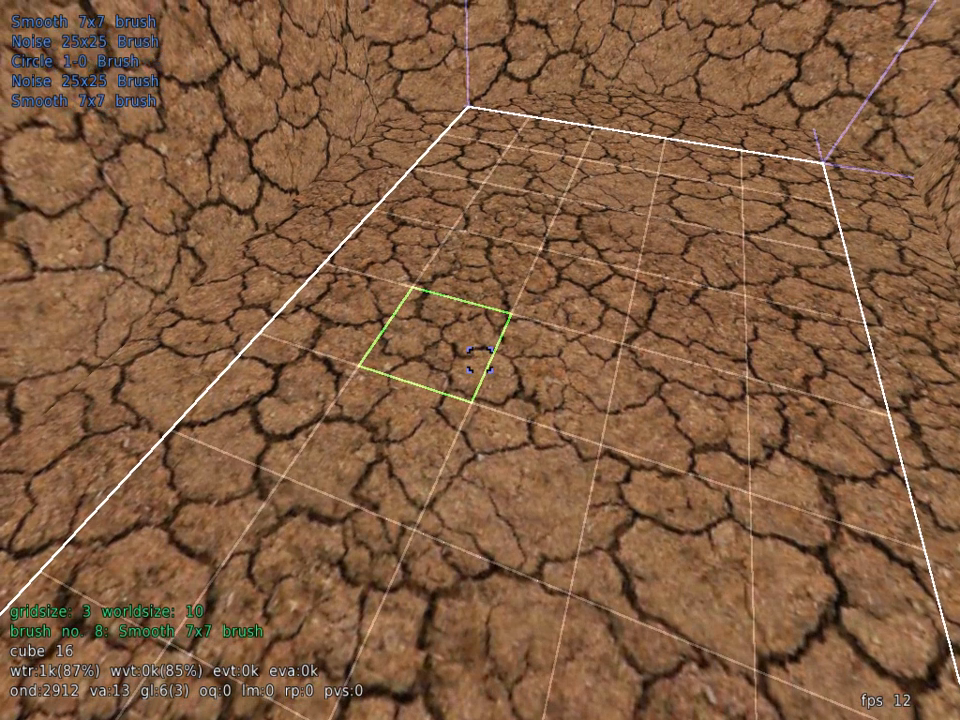
scroll(480, 360, "up", 1)
scroll(480, 360, "up", 1)
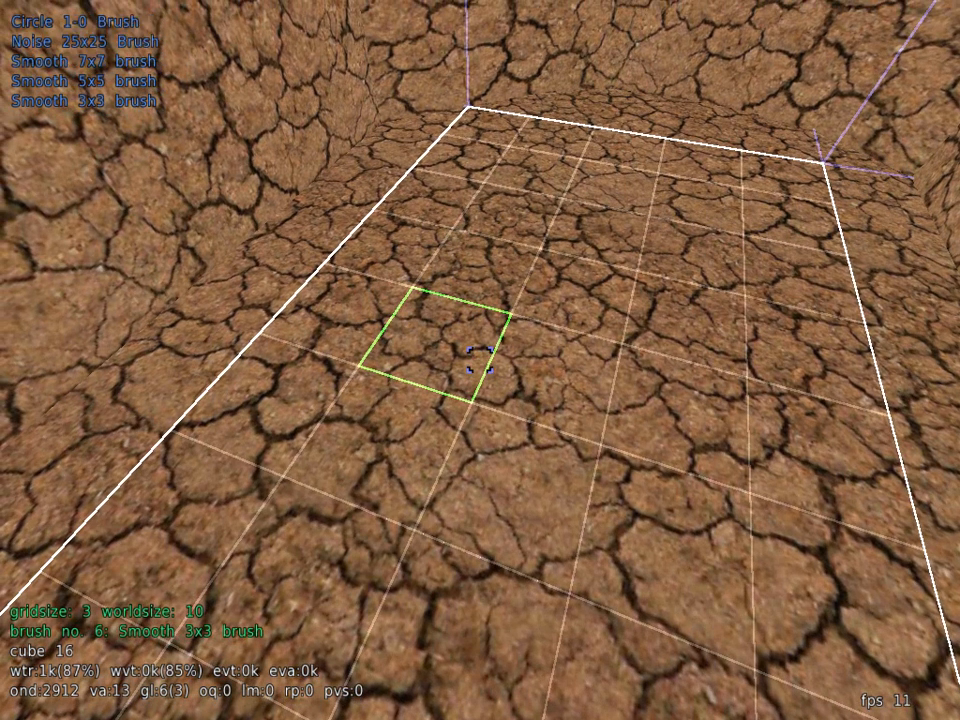
scroll(480, 360, "down", 3)
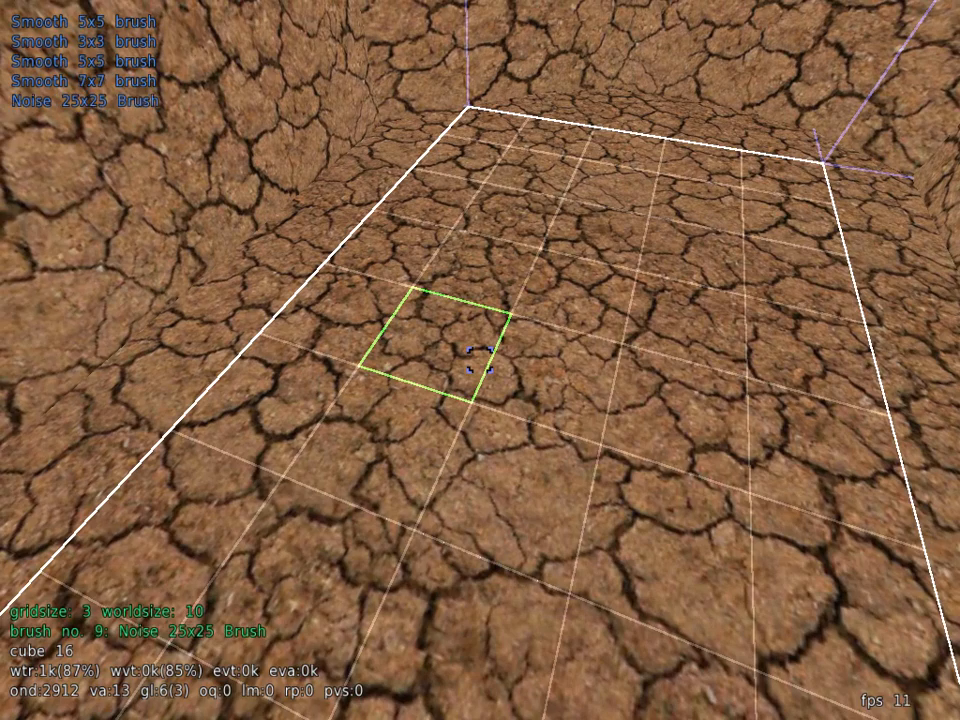
Roughen the selected pit floor into bumps and hollows with the Noise 25x25 Brush, and clear the selection.
scroll(480, 360, "up", 5)
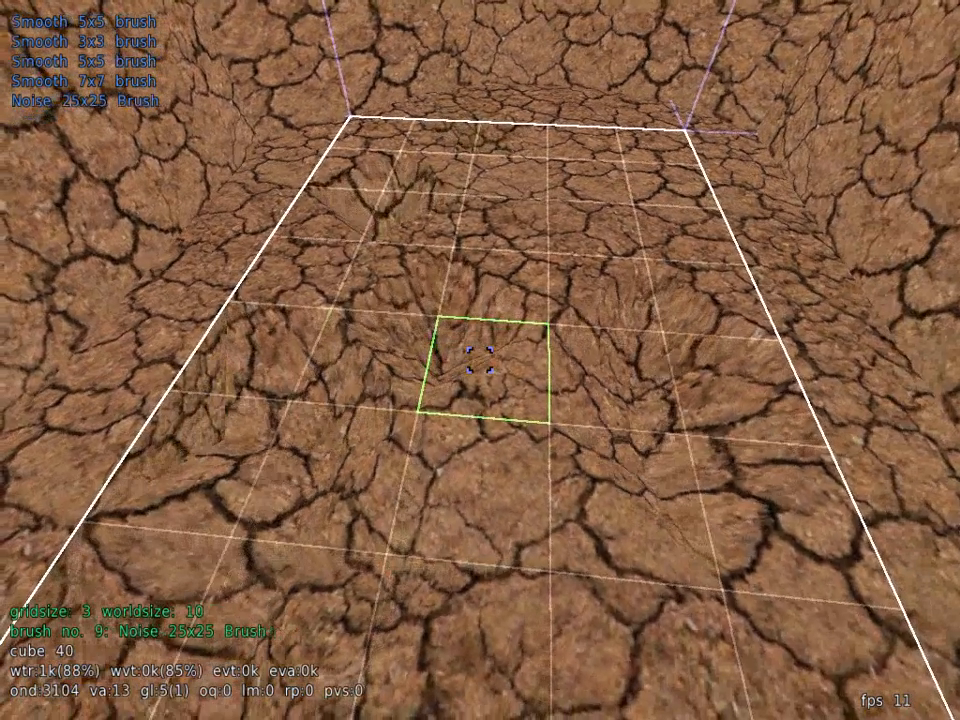
scroll(480, 360, "up", 2)
key("space")
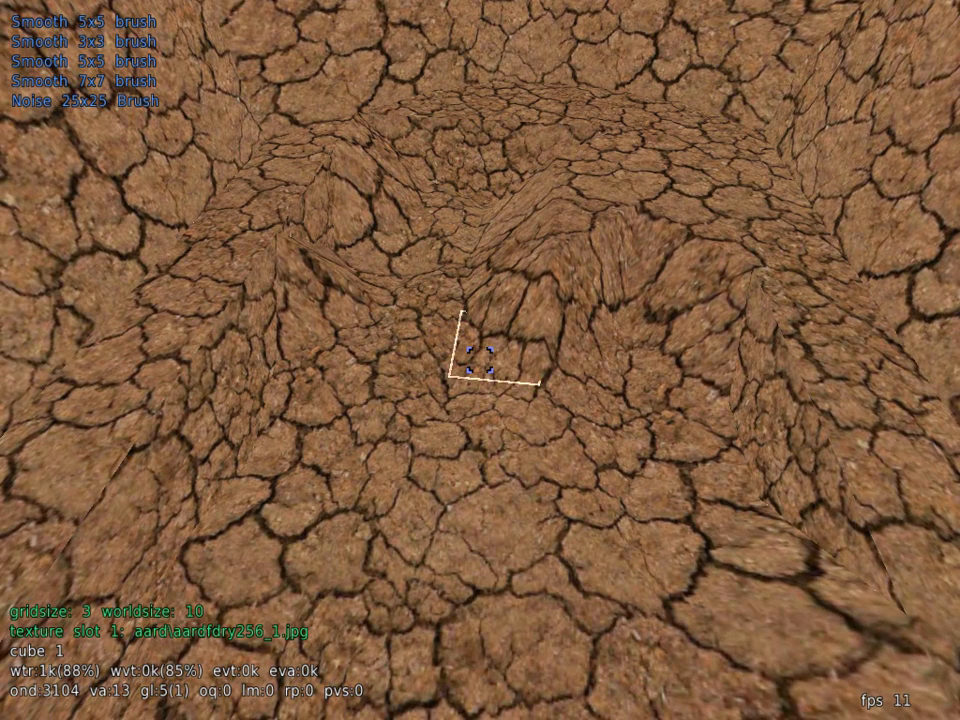
Walk over the uneven pit floor in play mode, and inspect the pit from above in edit mode.
key("e")
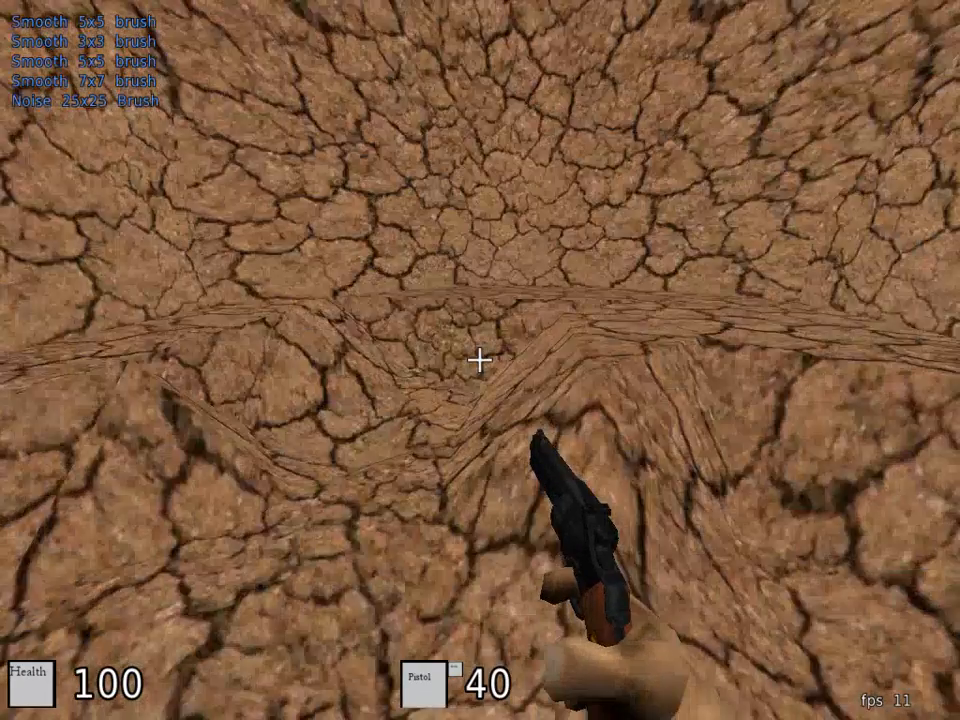
key("w")
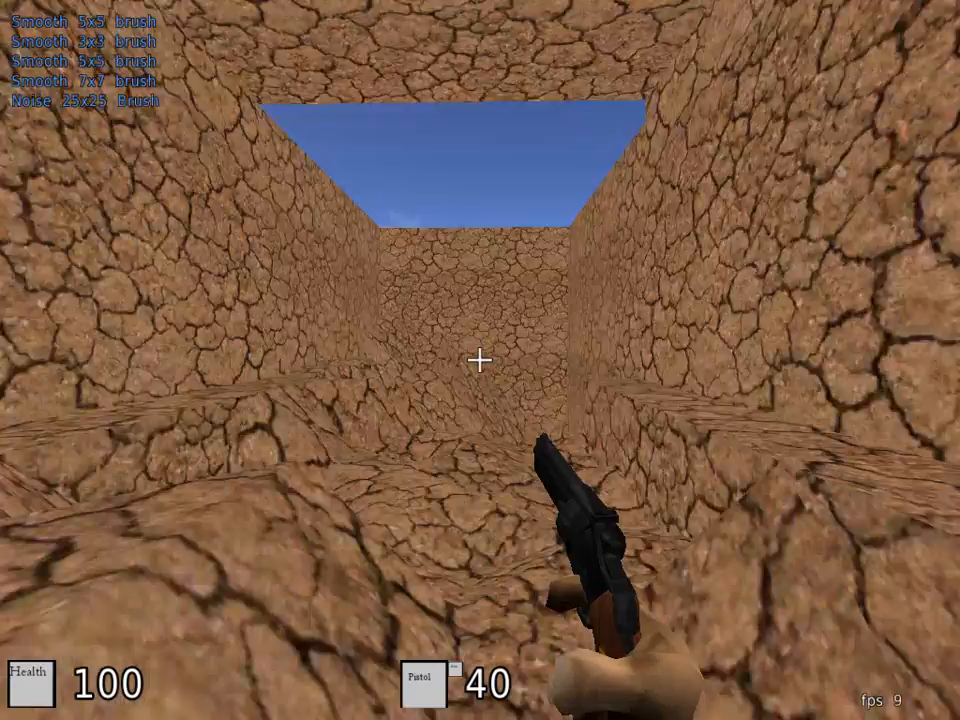
key("w")
key("w")
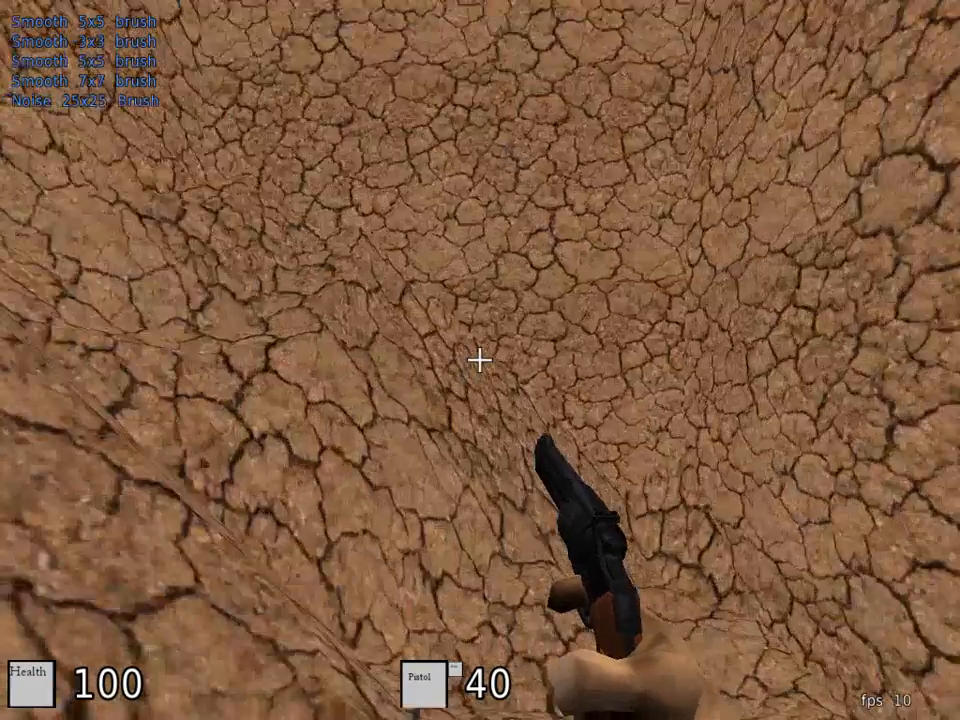
key("w")
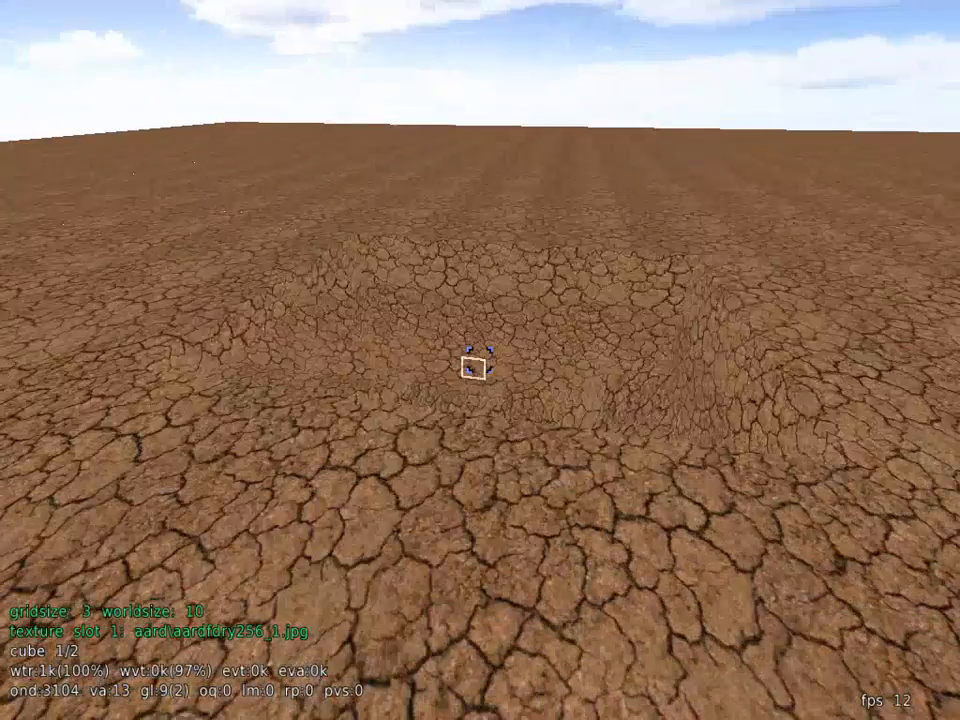
key("s")
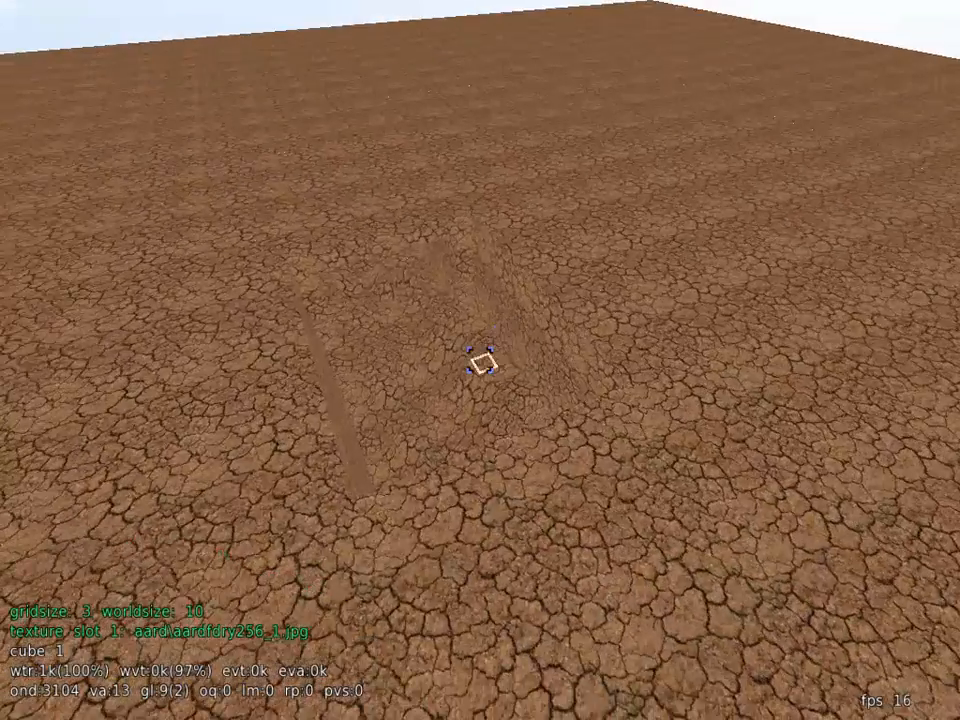
key("w")
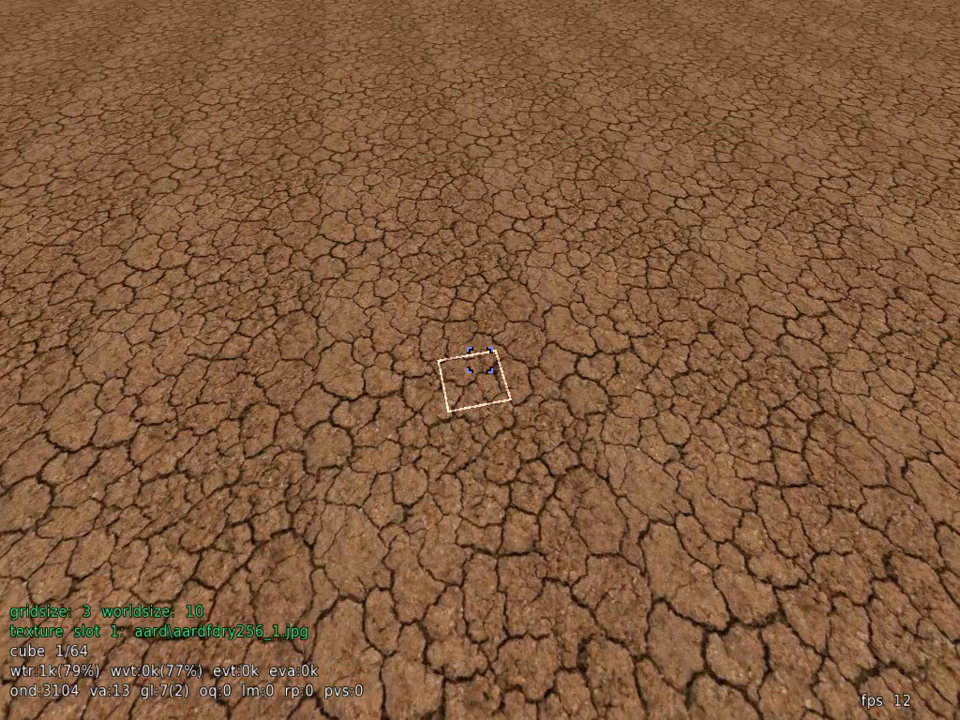
Save the map as dreambliss/somemap with the savemap command.
key("slash")
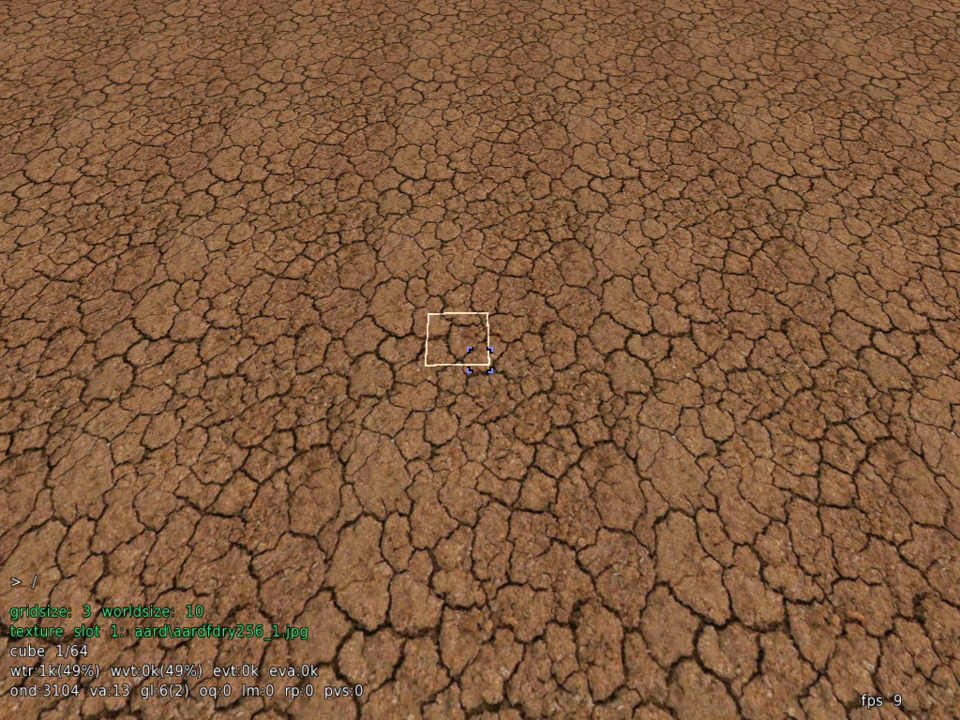
type("savemap")
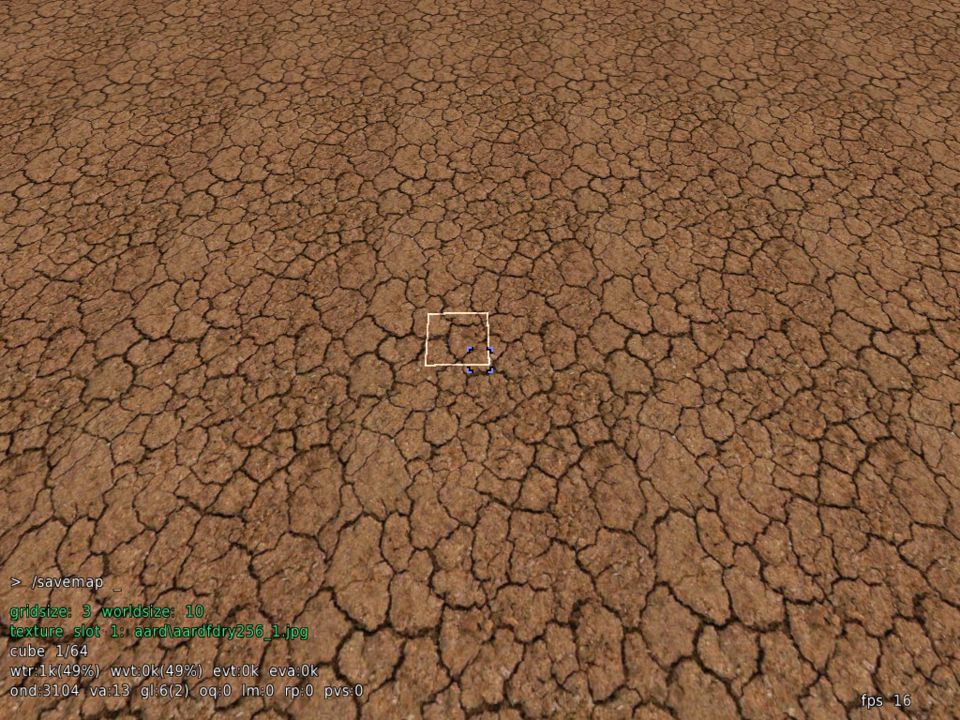
type(" somename")
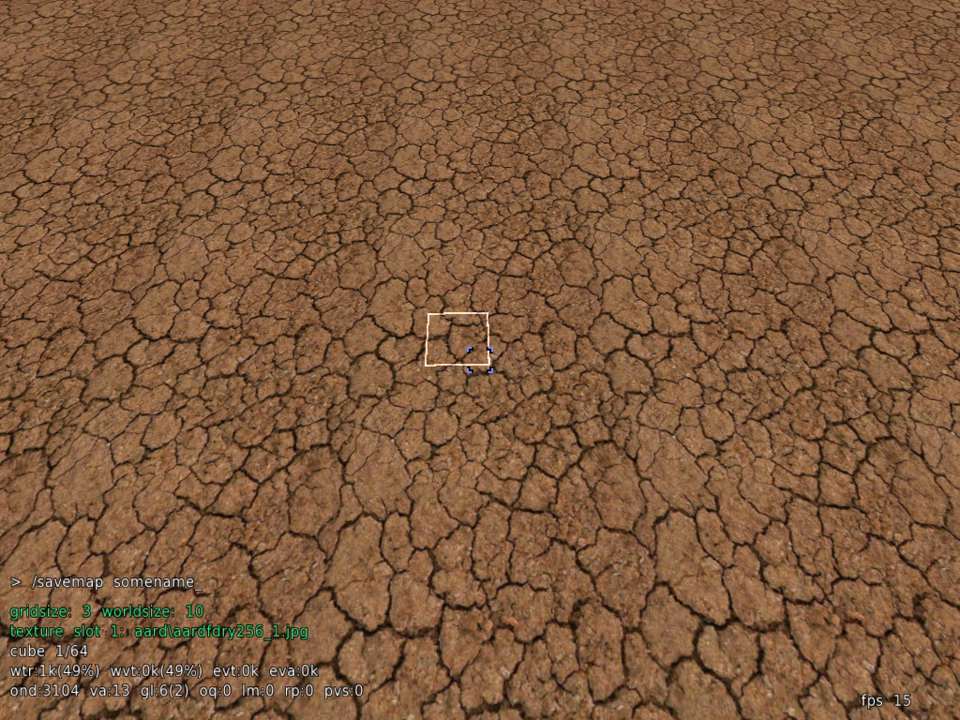
key("BackSpace")
key("BackSpace")
key("BackSpace")
key("BackSpace")
key("BackSpace")
key("BackSpace")
key("BackSpace")
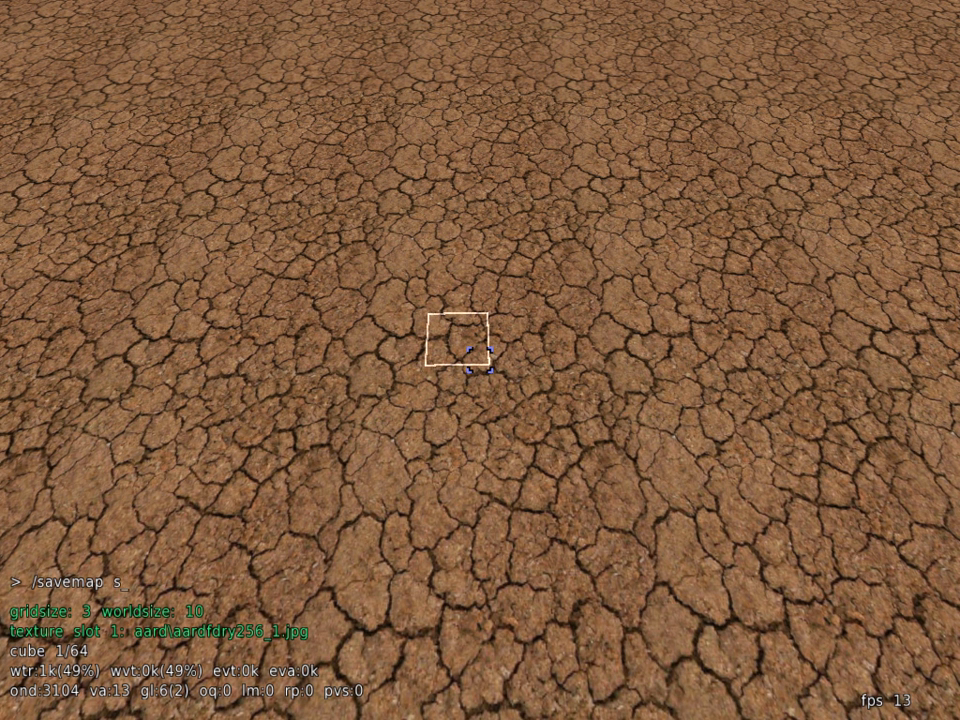
key("BackSpace")
type("dreambliss")
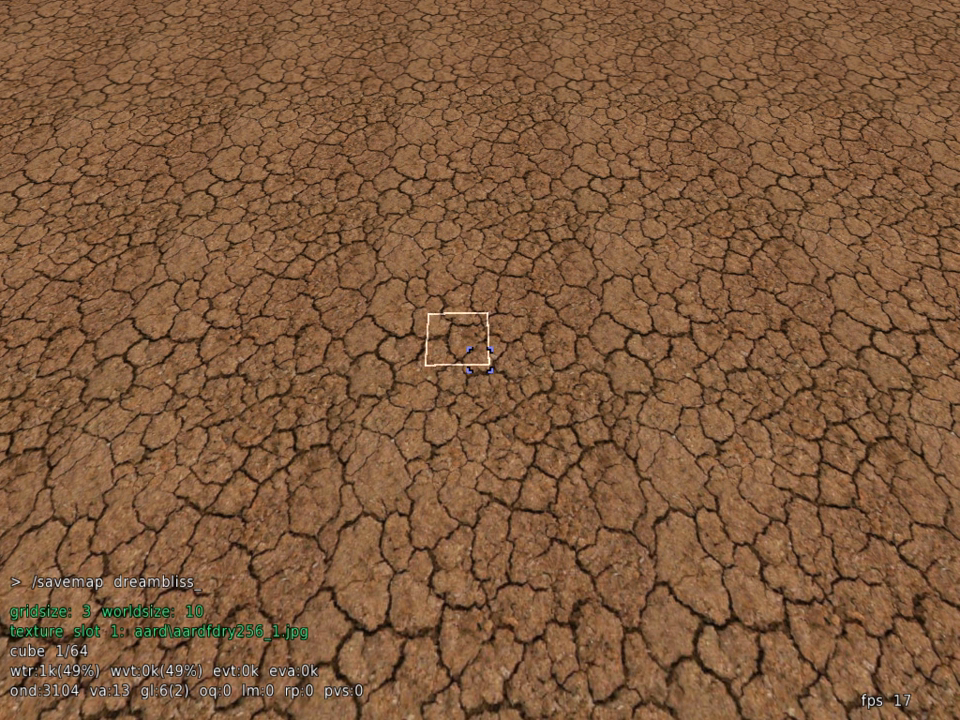
type("/somemap")
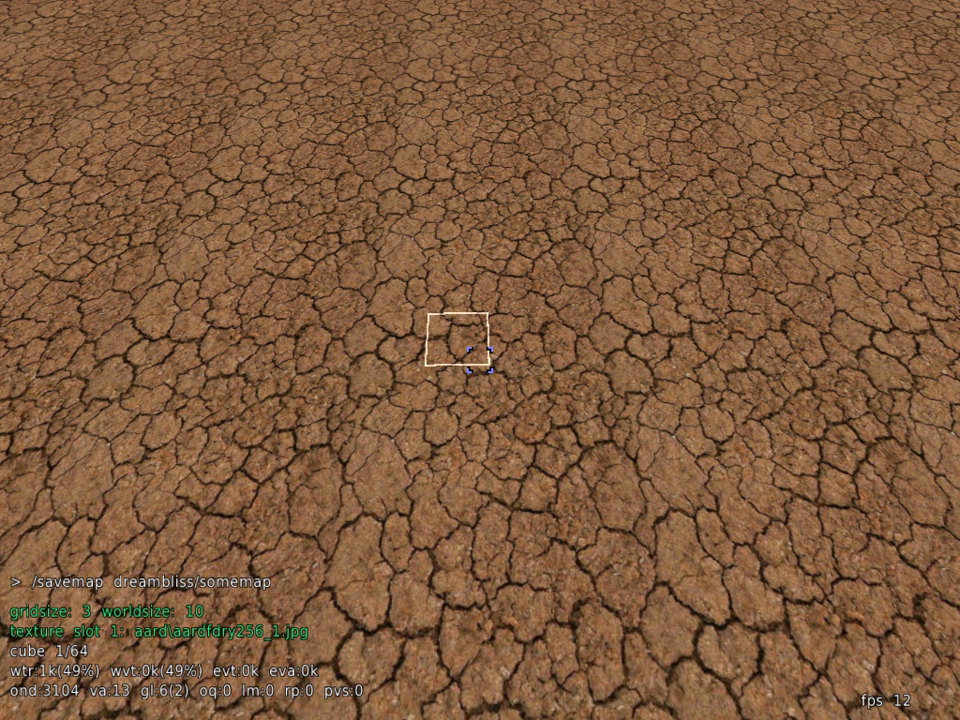
key("Return")
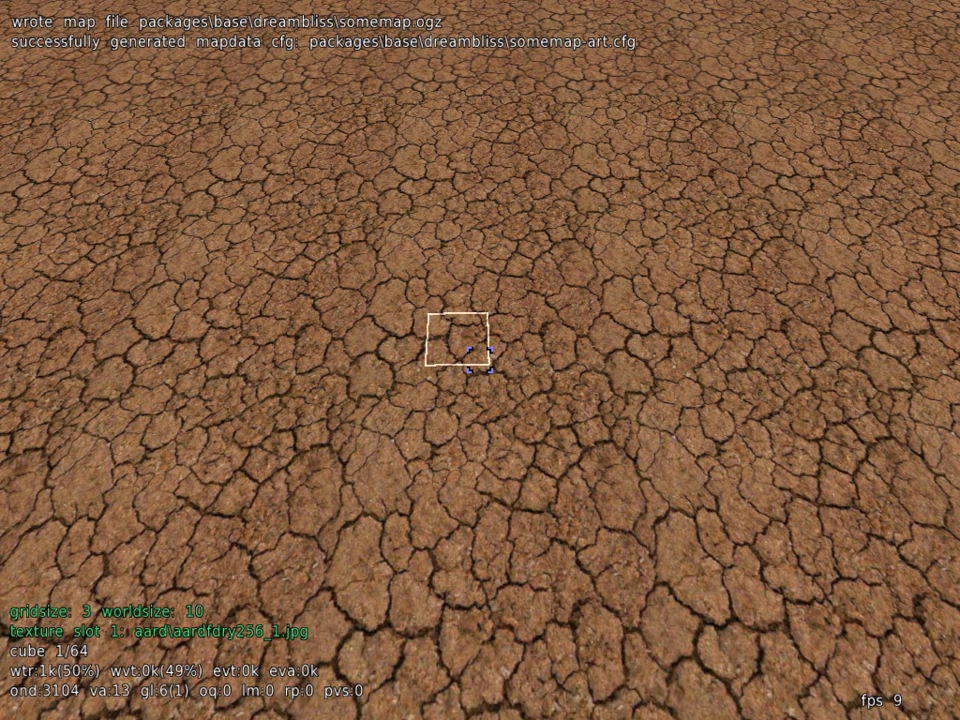
Try to load the map dreambliss/terrainexp with the map command, and switch to edit mode.
key("m")
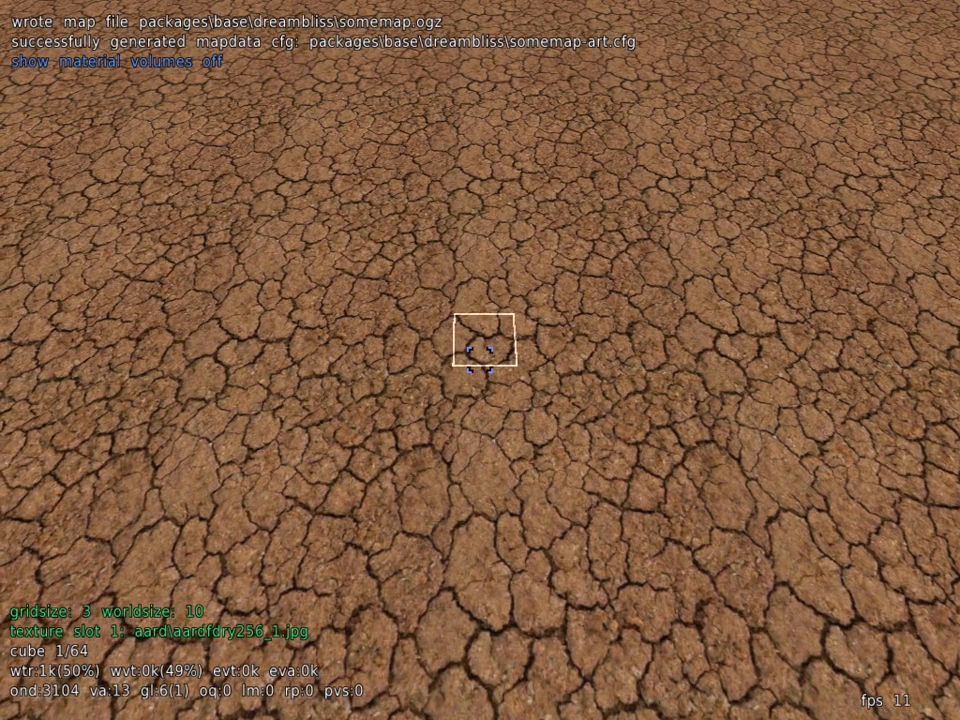
key("slash")
type("map dre")
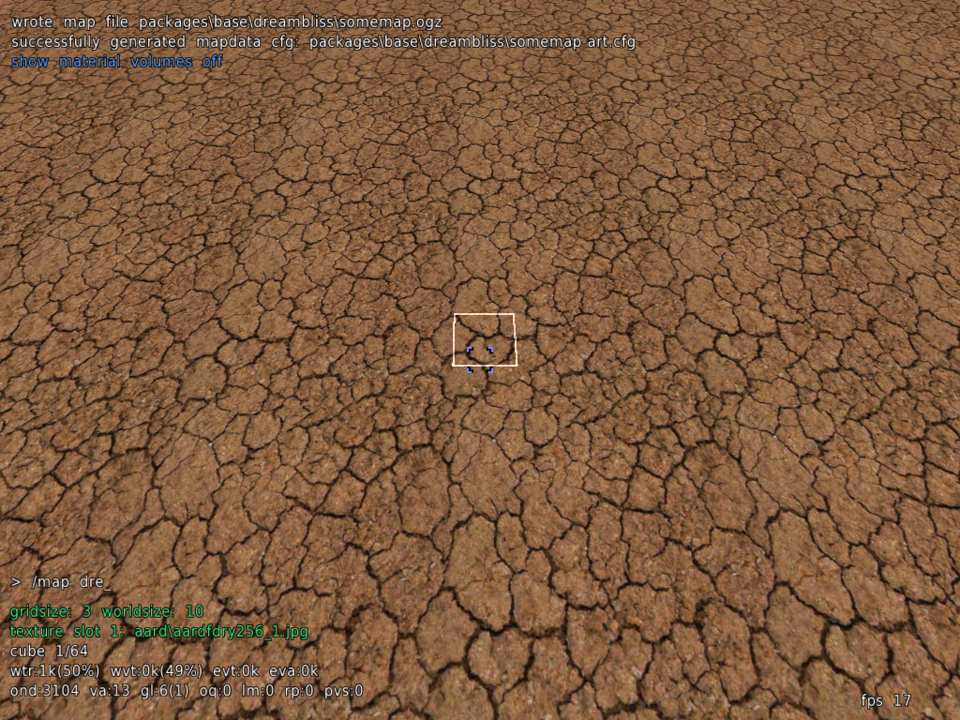
type("ambliss")
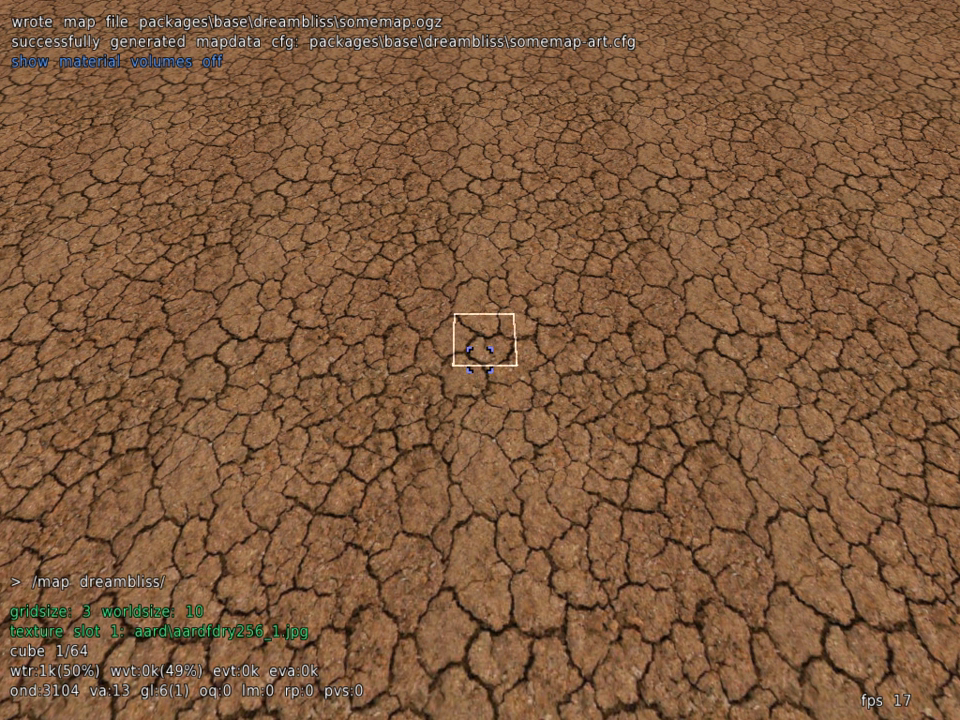
type("/terraine")
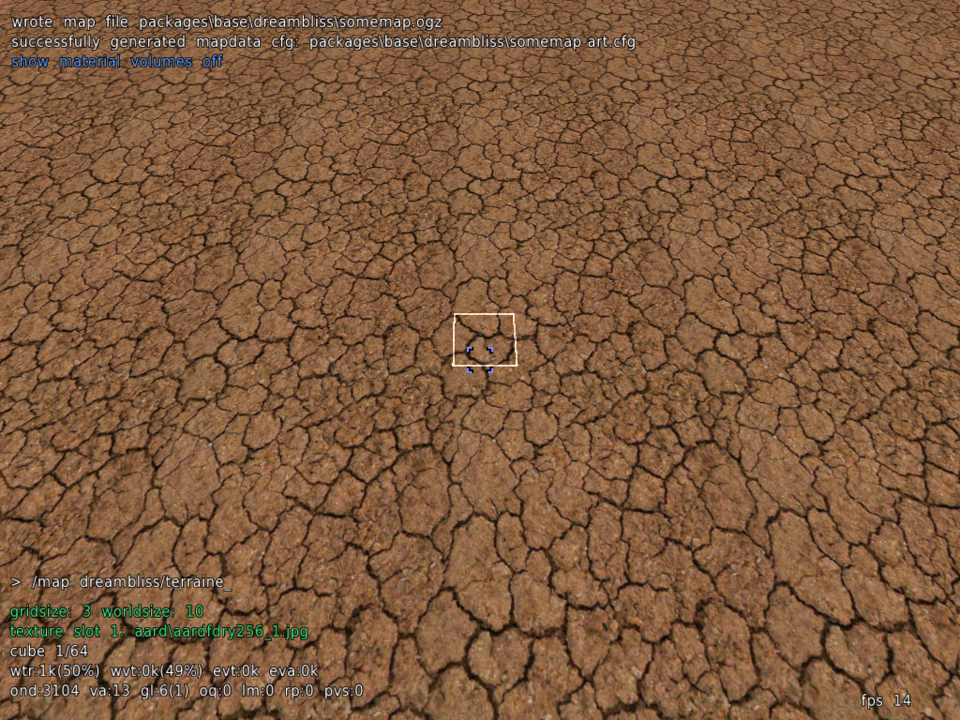
type("xp")
key("Return")
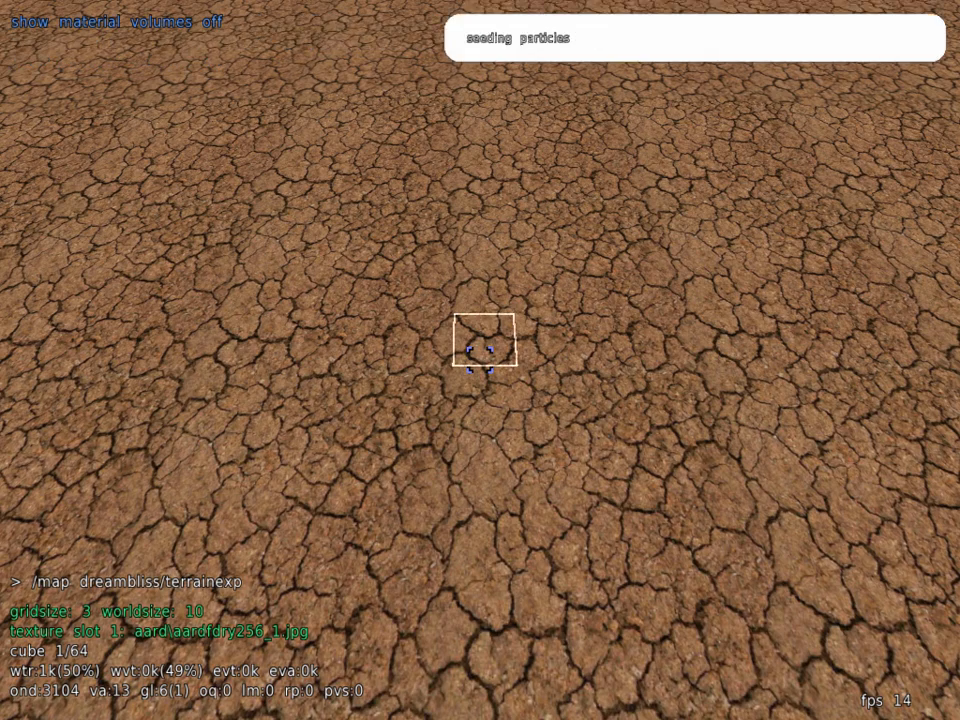
key("e")
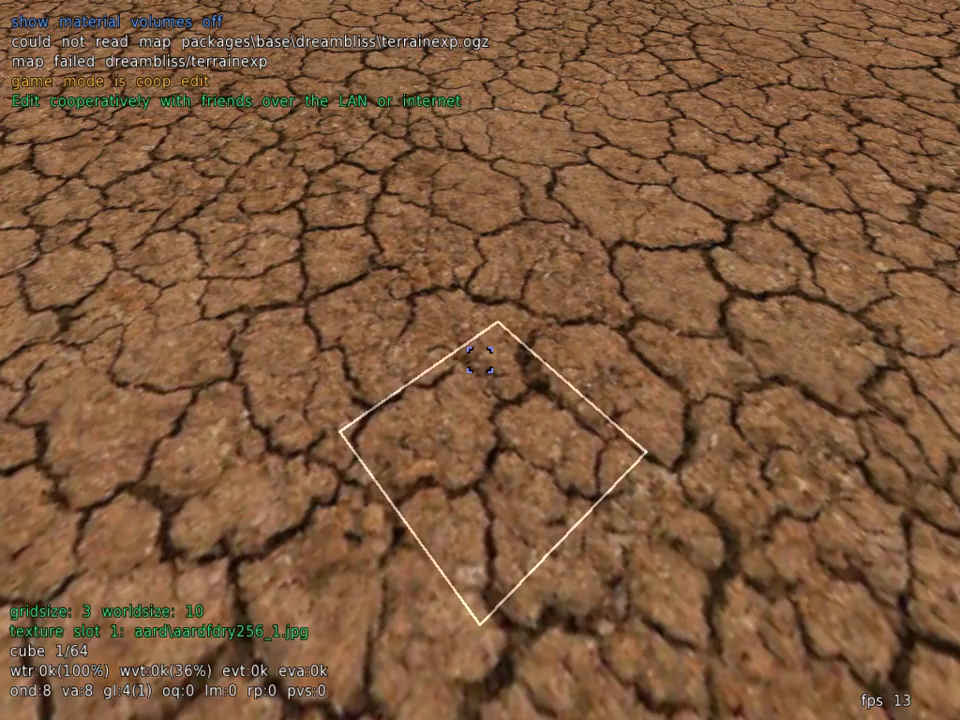
Load the saved map dreambliss/somemap with the map command.
key("s")
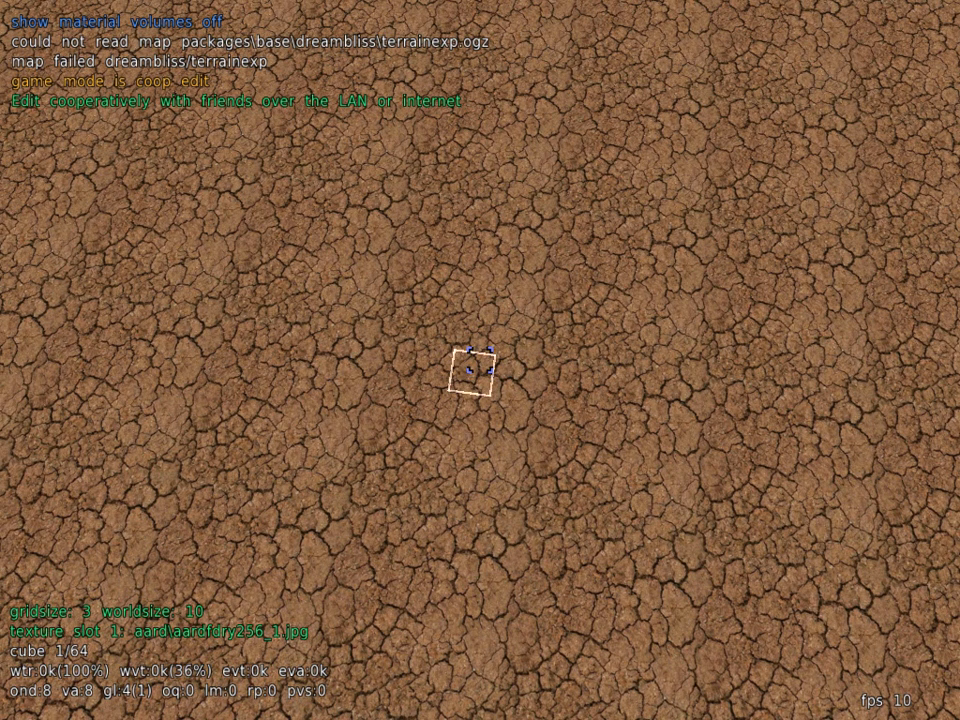
key("slash")
type("map dreambliss")
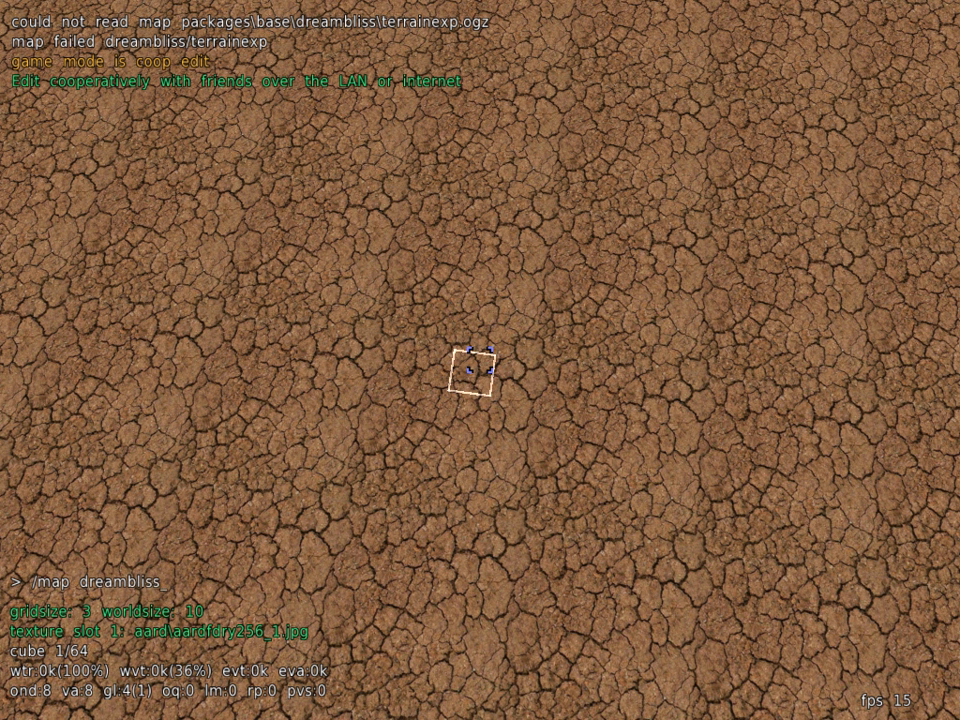
type("/")
type("somemap")
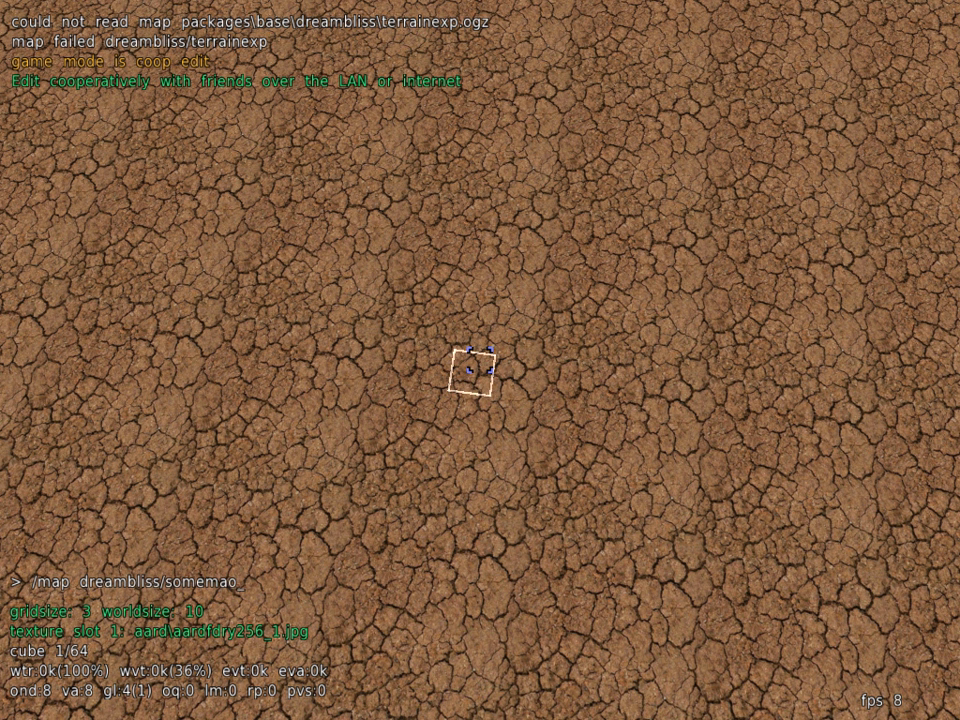
key("Return")
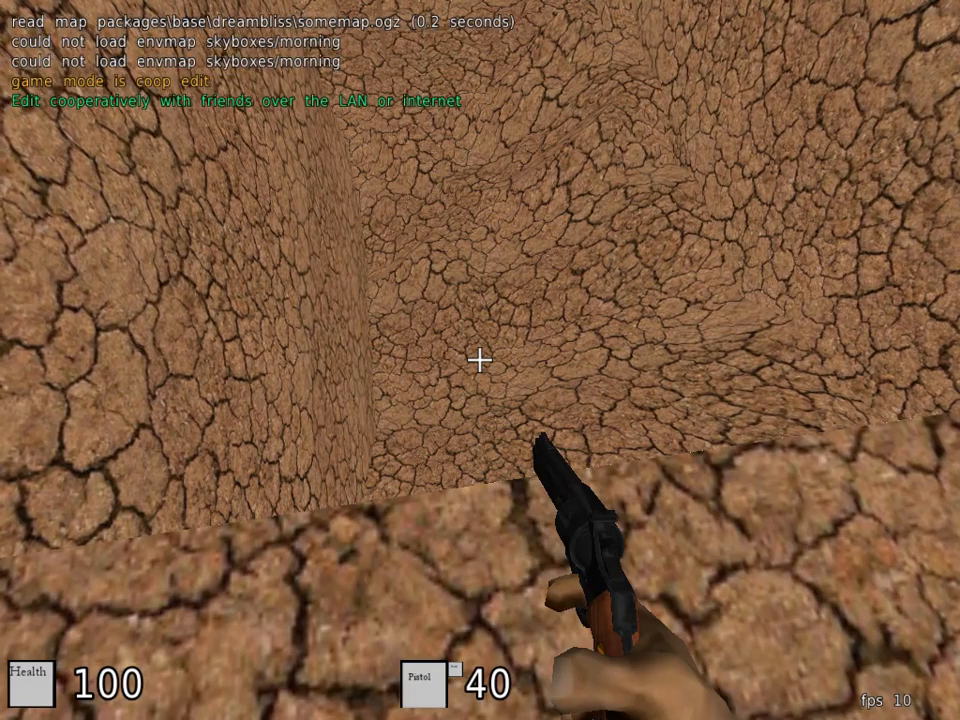
Switch to edit mode, select a rectangle of flat ground, and raise a peaked hill from it with the Circle 2-1 Brush.
key("e")
key("s")
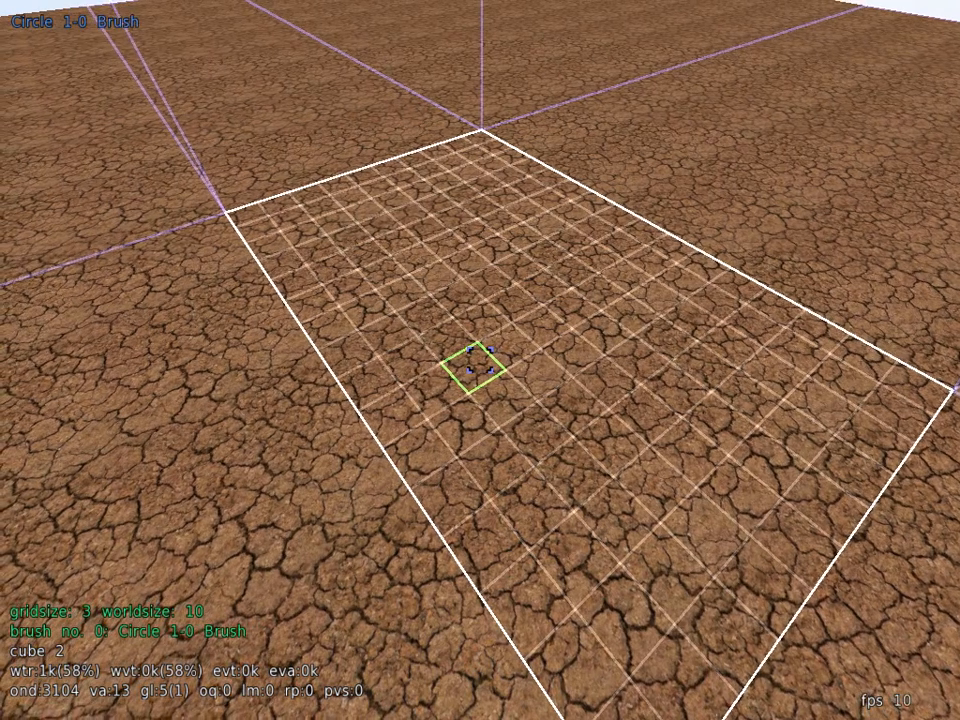
scroll(480, 360, "up", 1)
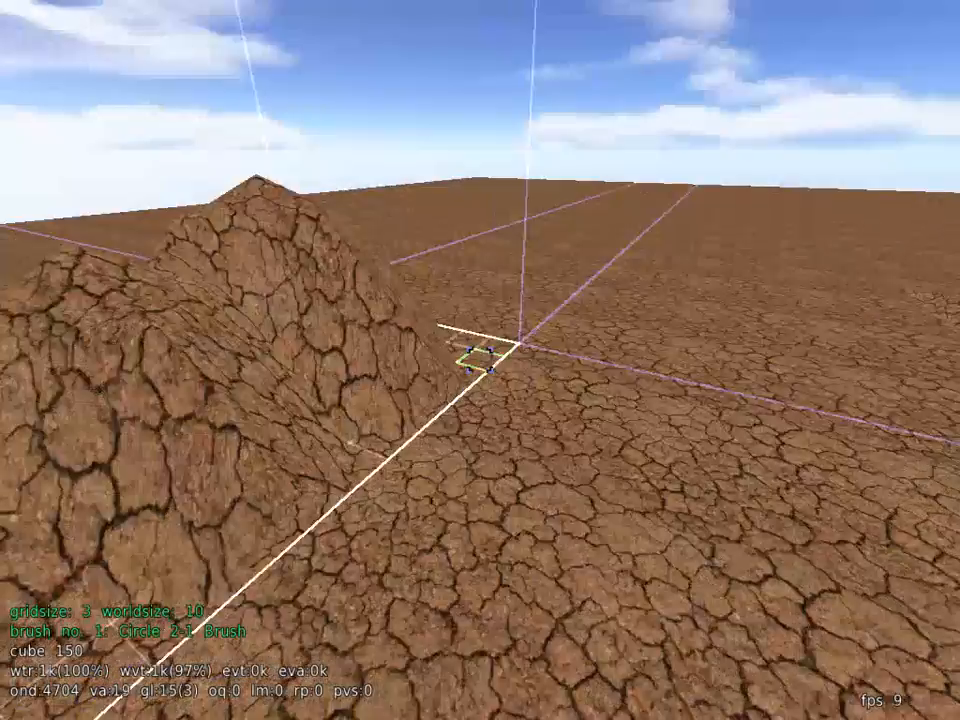
key("w")
key("s")
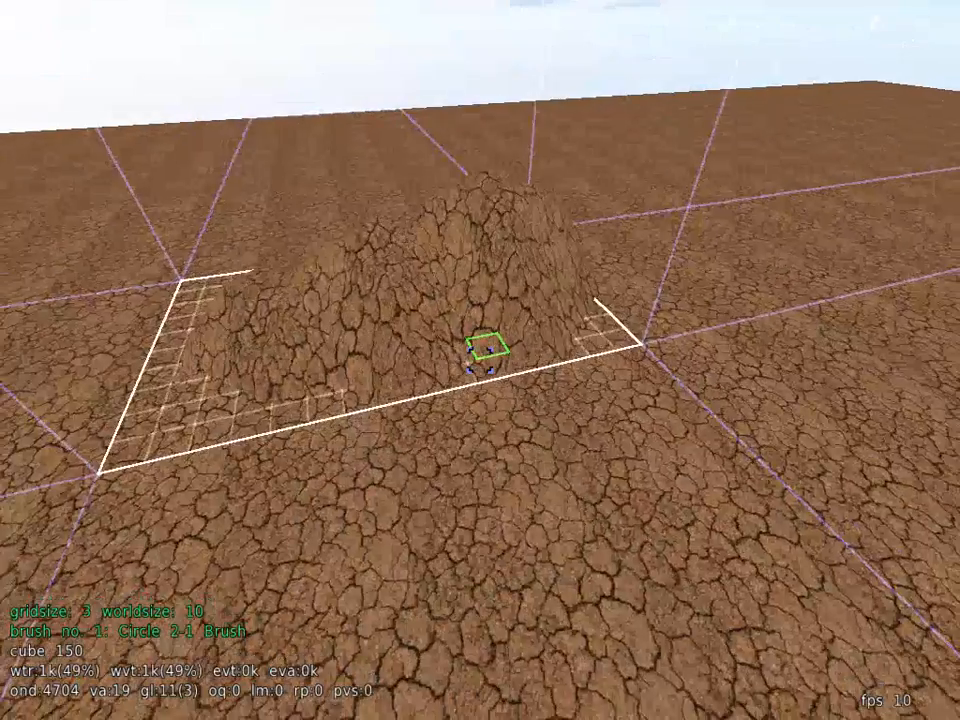
key("w")
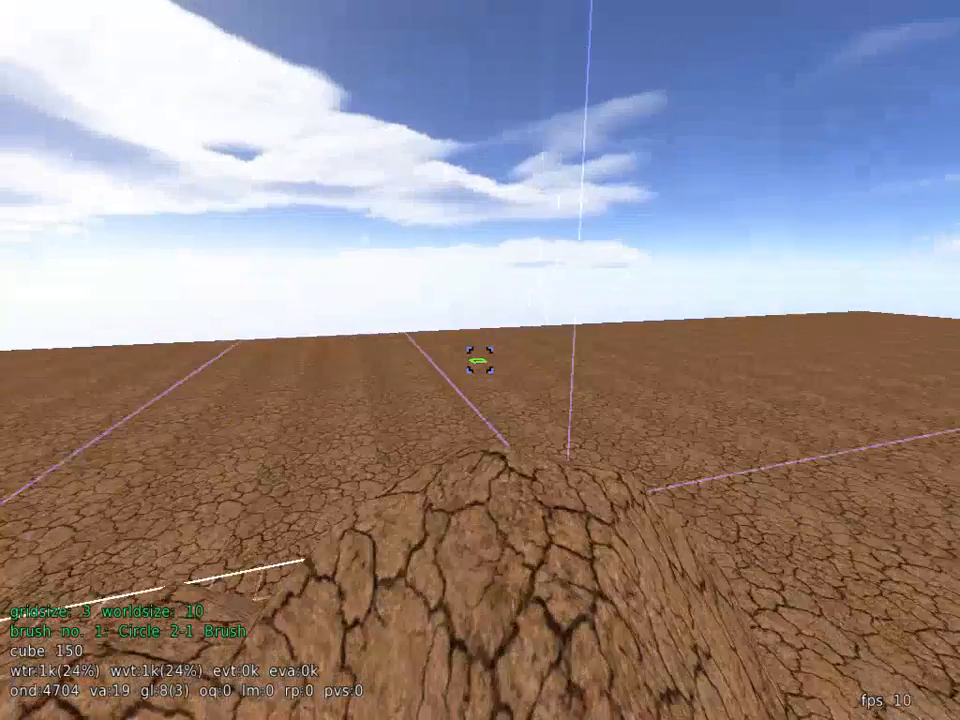
key("s")
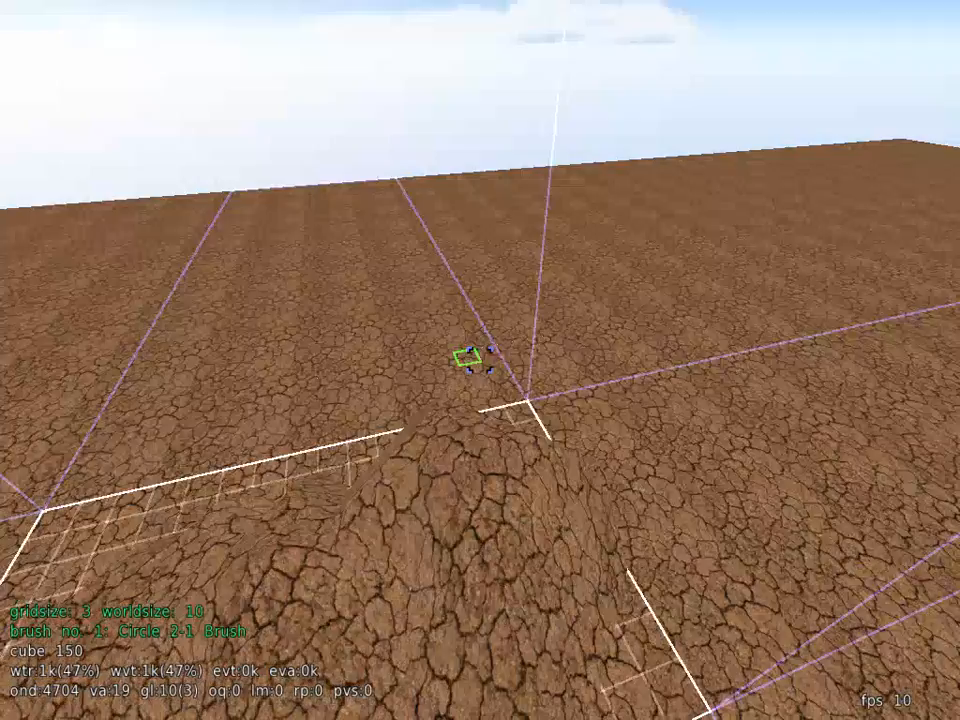
key("w")
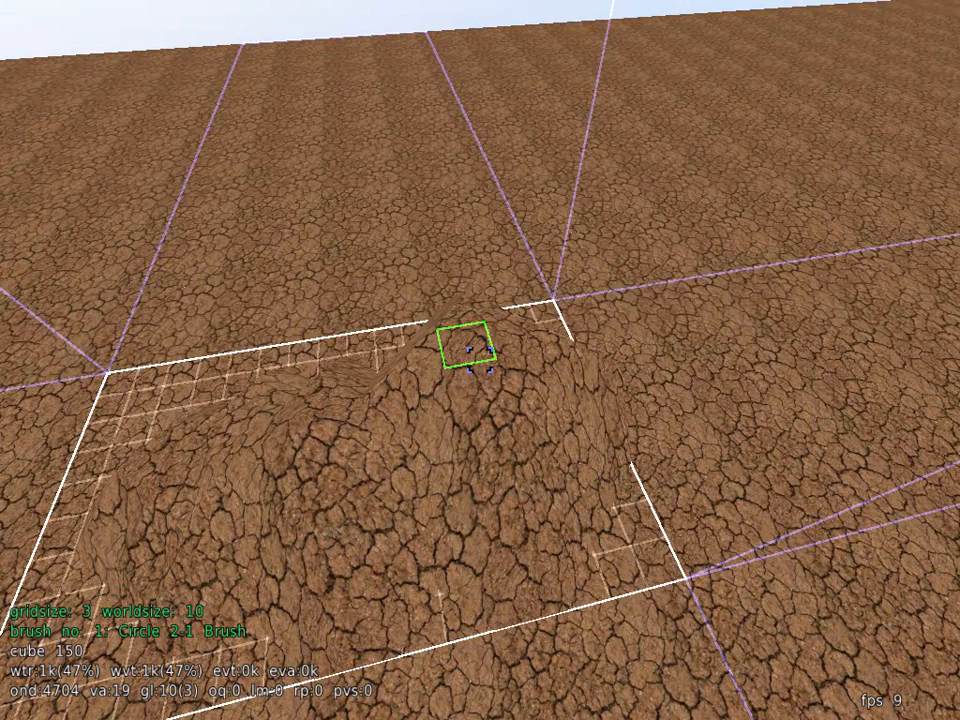
Extend and clear the selection around the hill, and set the grid size to 6.
middle_click(480, 360)
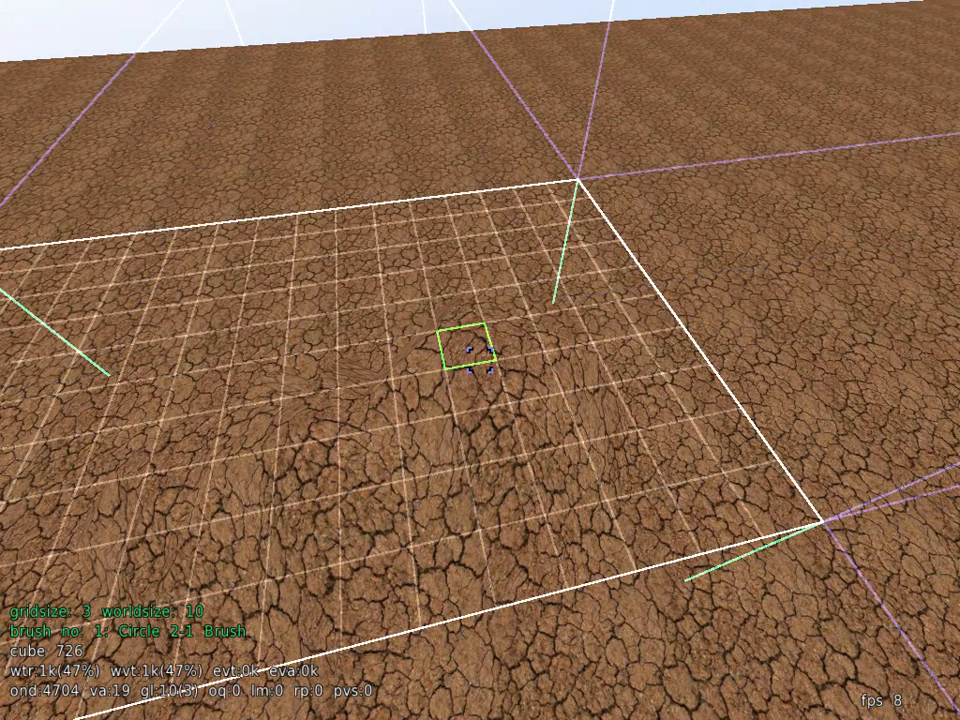
key("s")
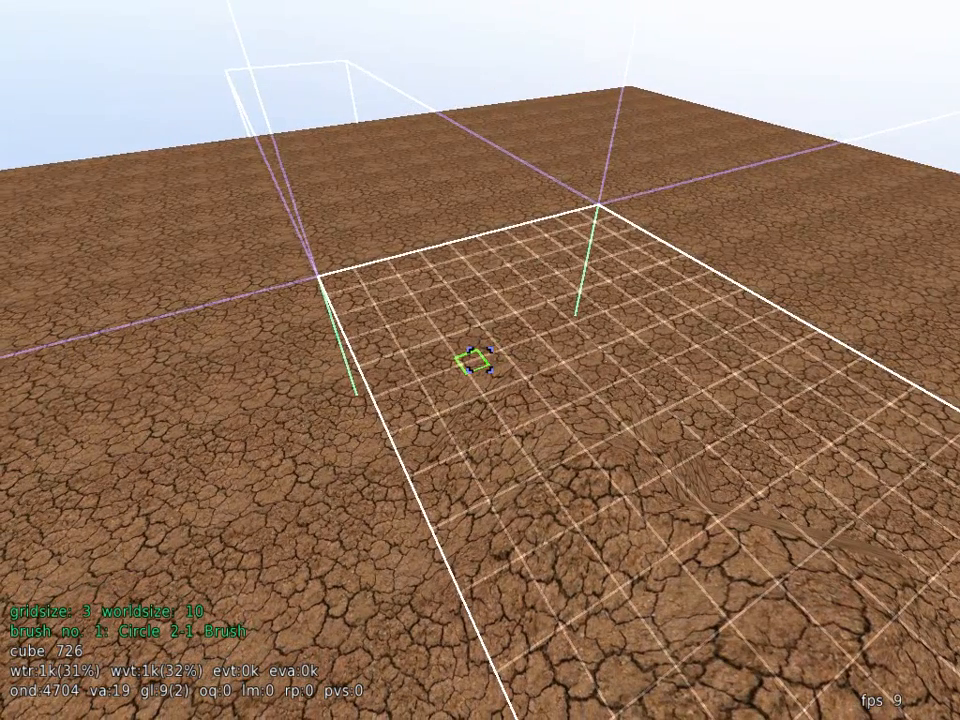
key("g")
scroll(480, 360, "up", 1)
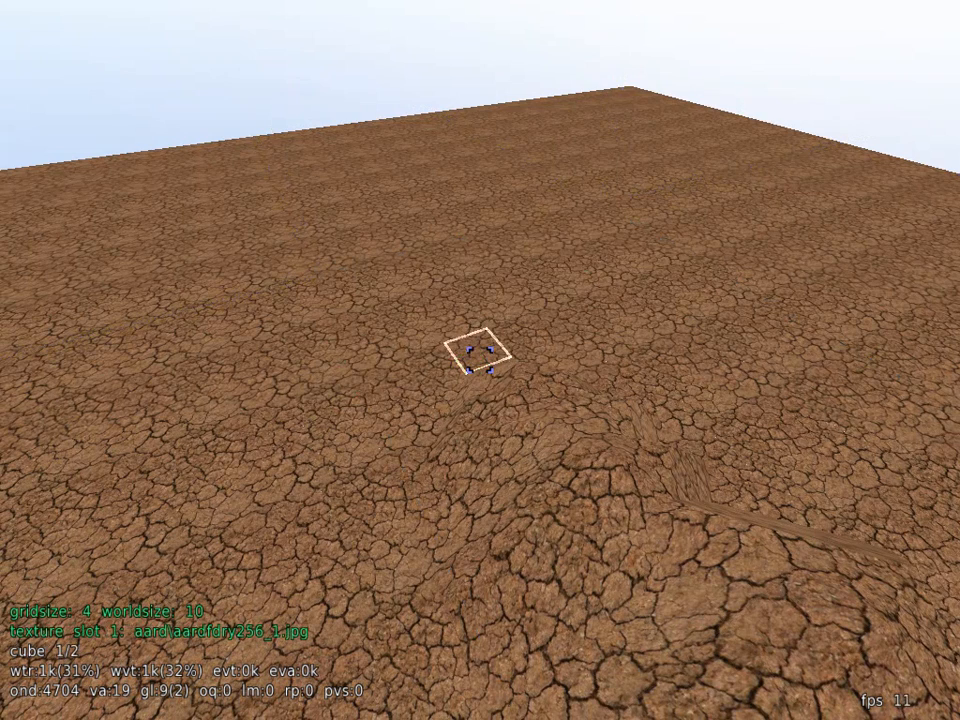
scroll(480, 360, "up", 2)
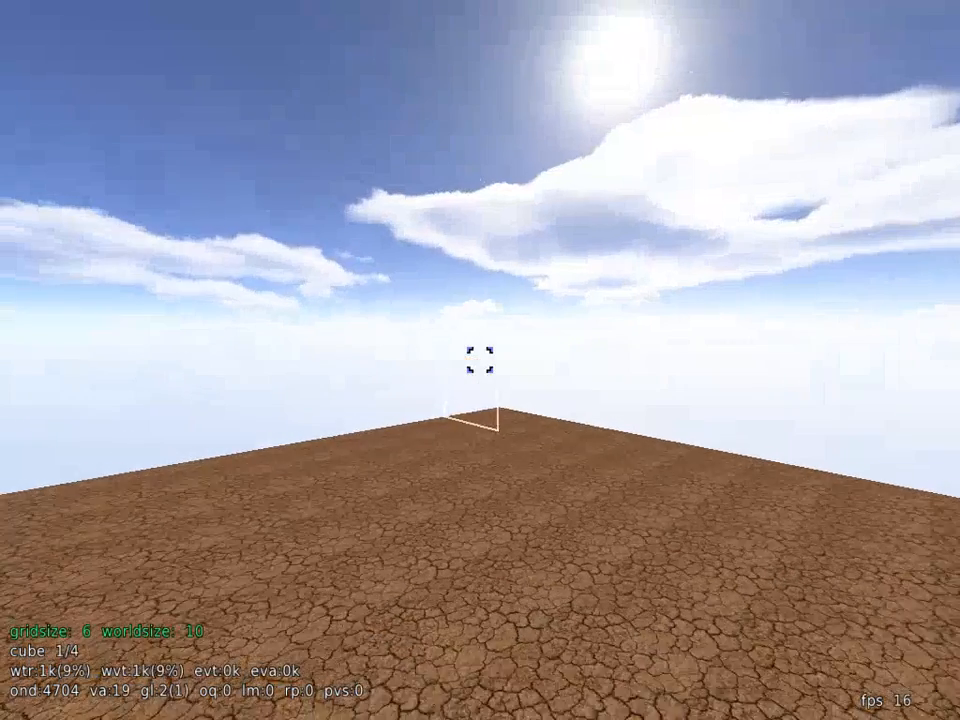
Try raising a block from the ground at the map's corner, and push it back down to ground level.
key("w")
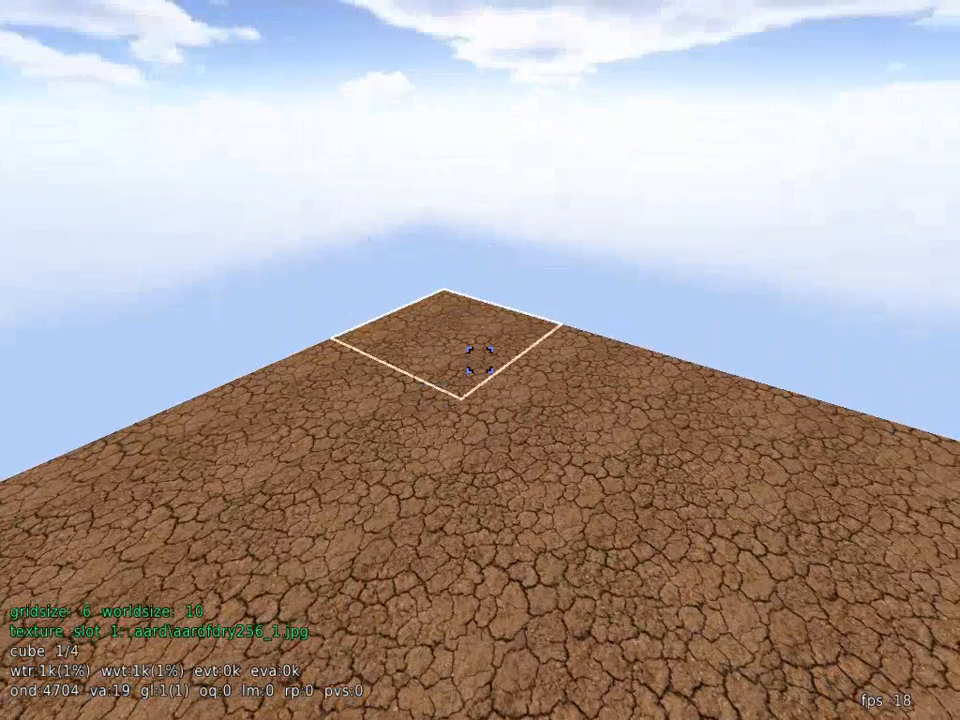
scroll(479, 360, "up", 1)
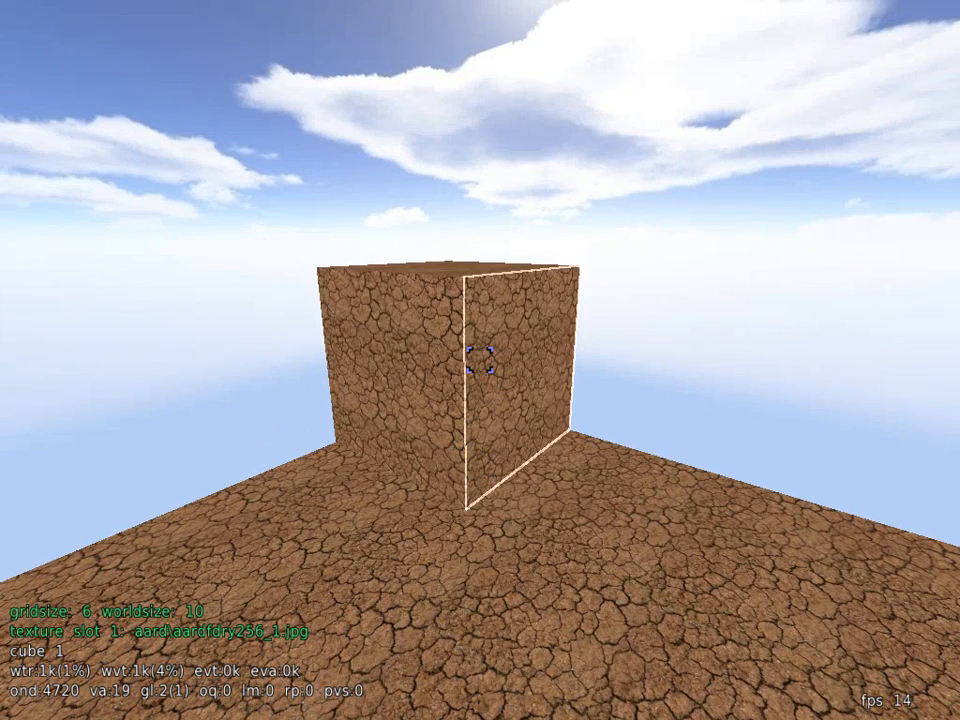
scroll(479, 360, "down", 1)
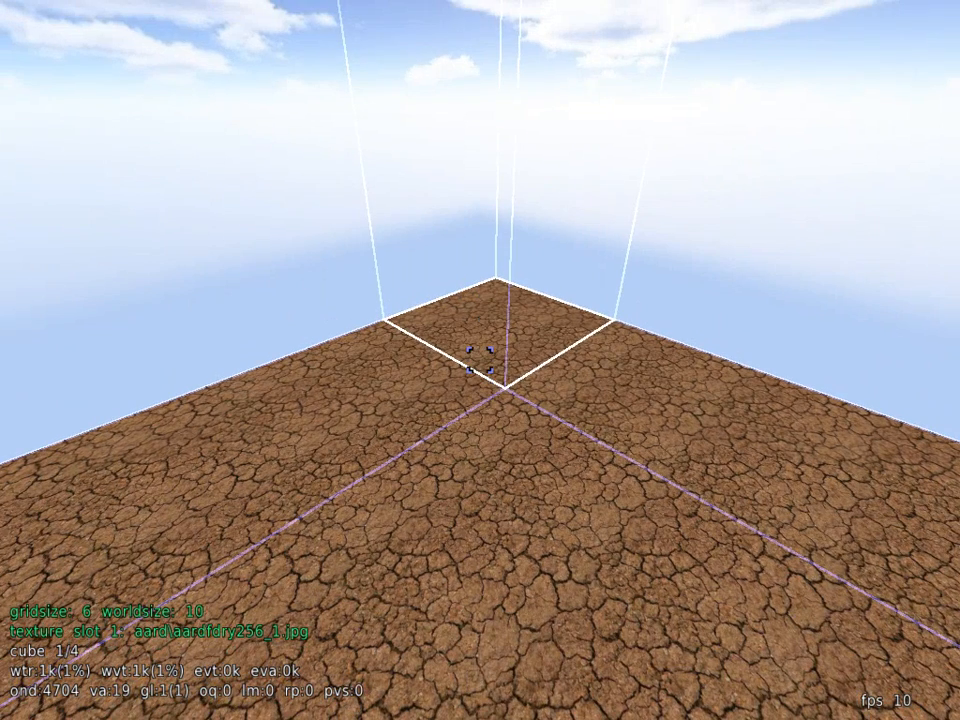
scroll(480, 360, "up", 1)
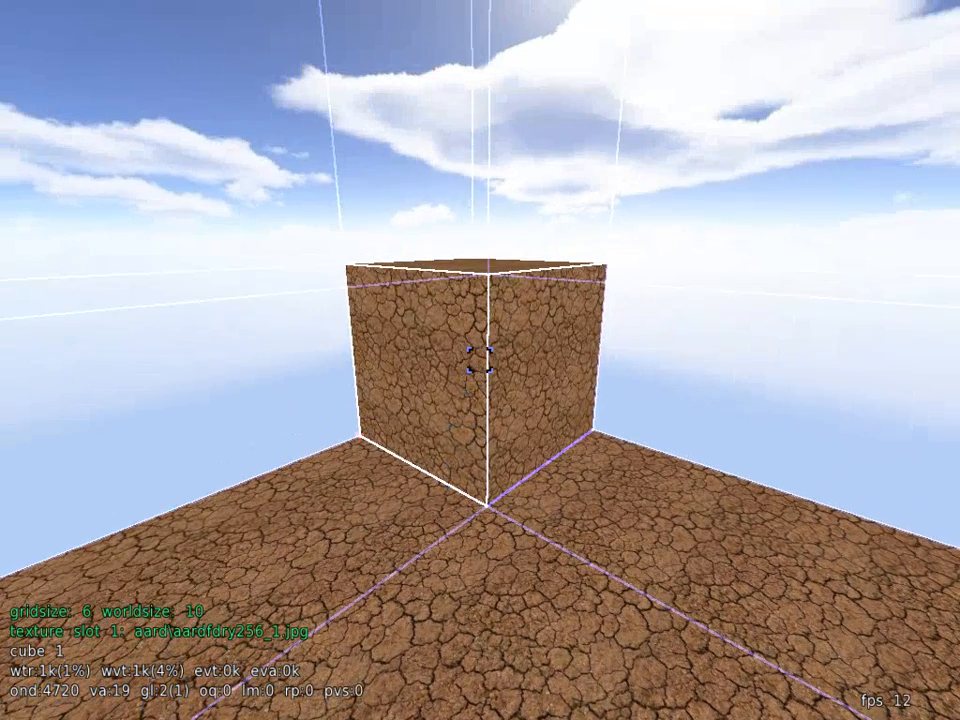
scroll(480, 360, "down", 1)
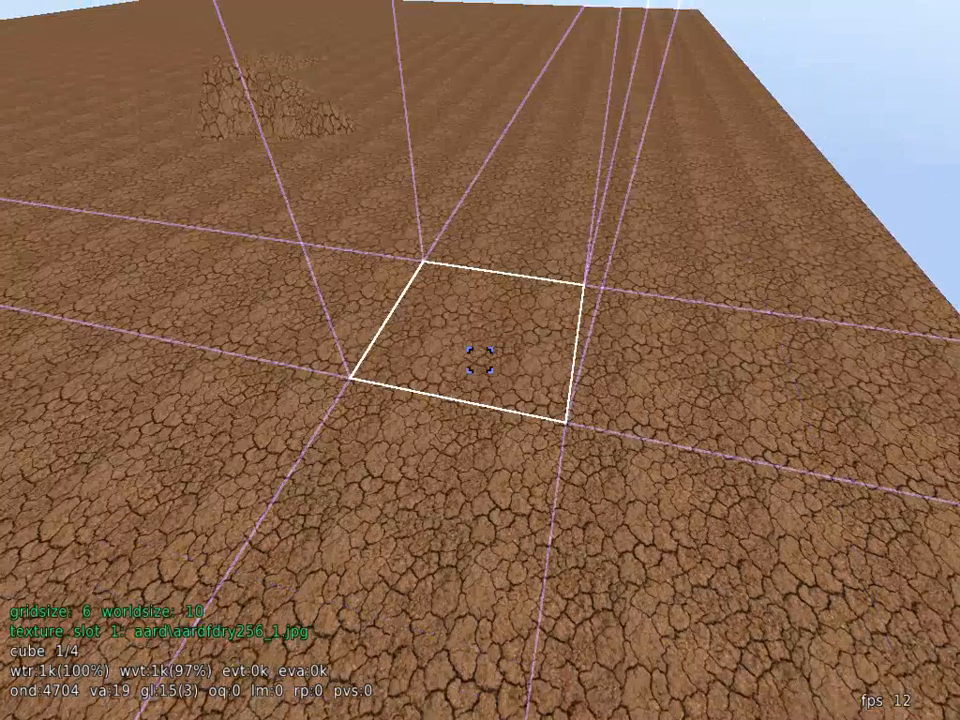
Raise a selected grid square of open ground near the hill into a block, and look it over from several sides.
scroll(478, 360, "up", 1)
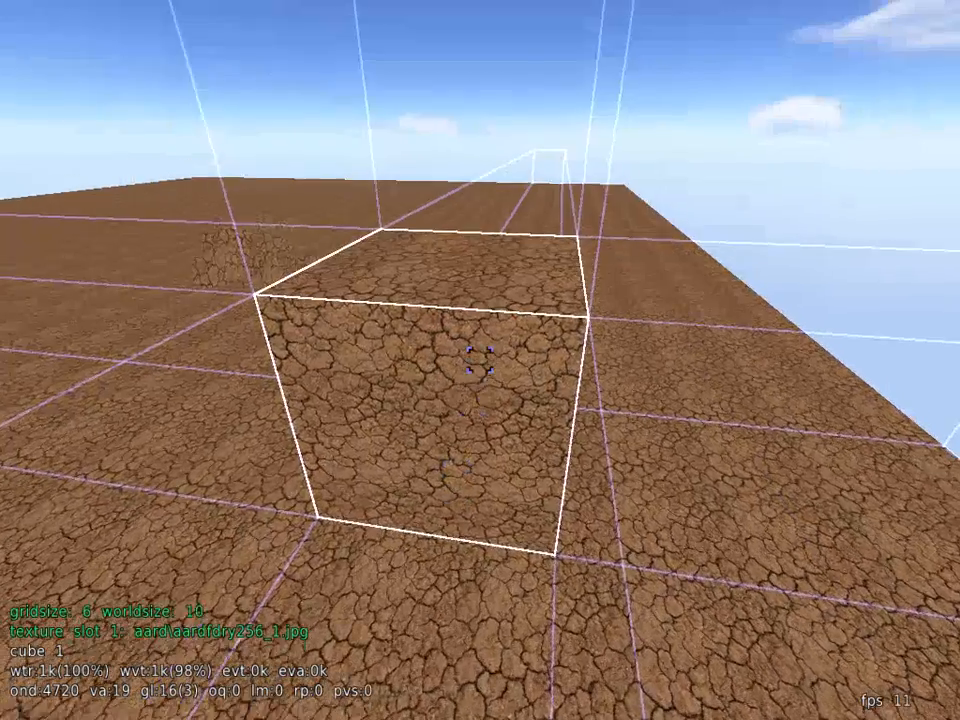
key("w")
key("s")
key("w")
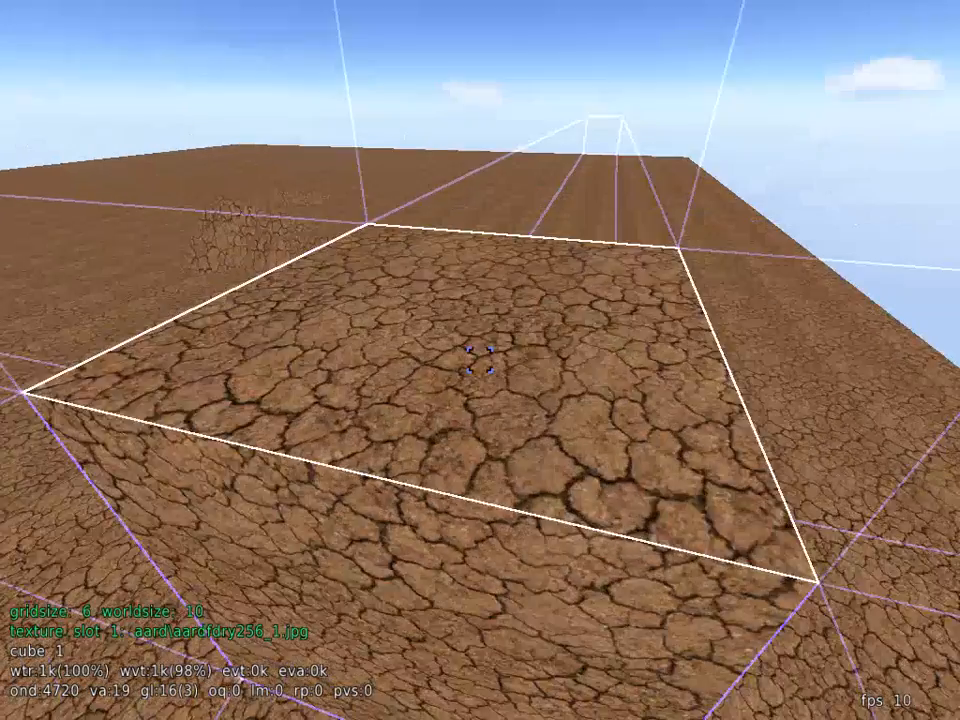
key("s")
scroll(480, 360, "up", 1)
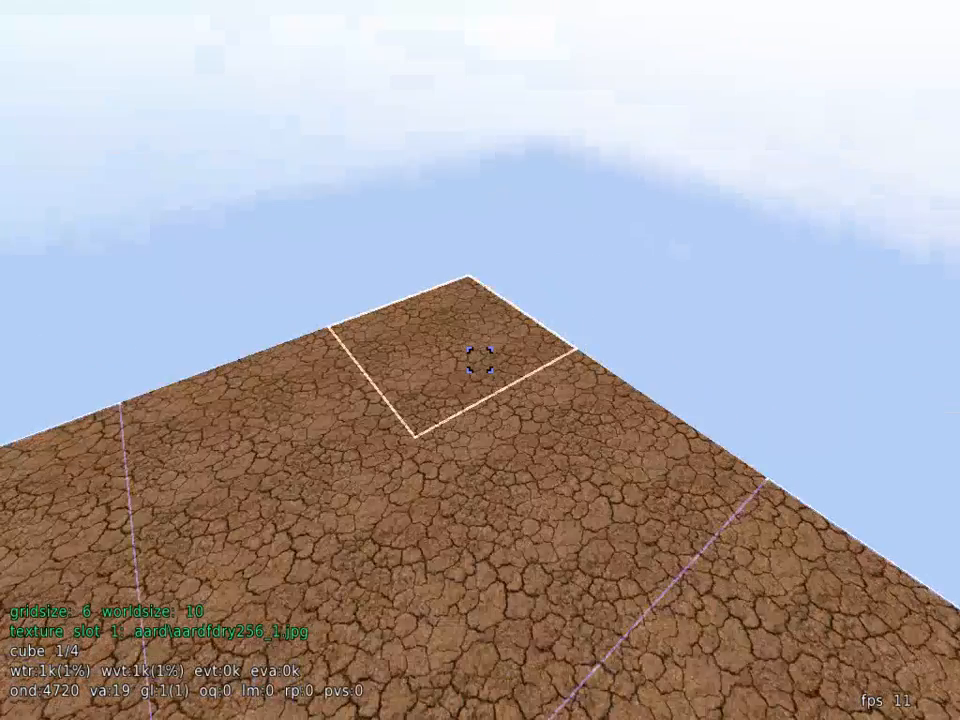
Select the ground square at the map's corner and raise it into a block.
key("w")
left_click(480, 360)
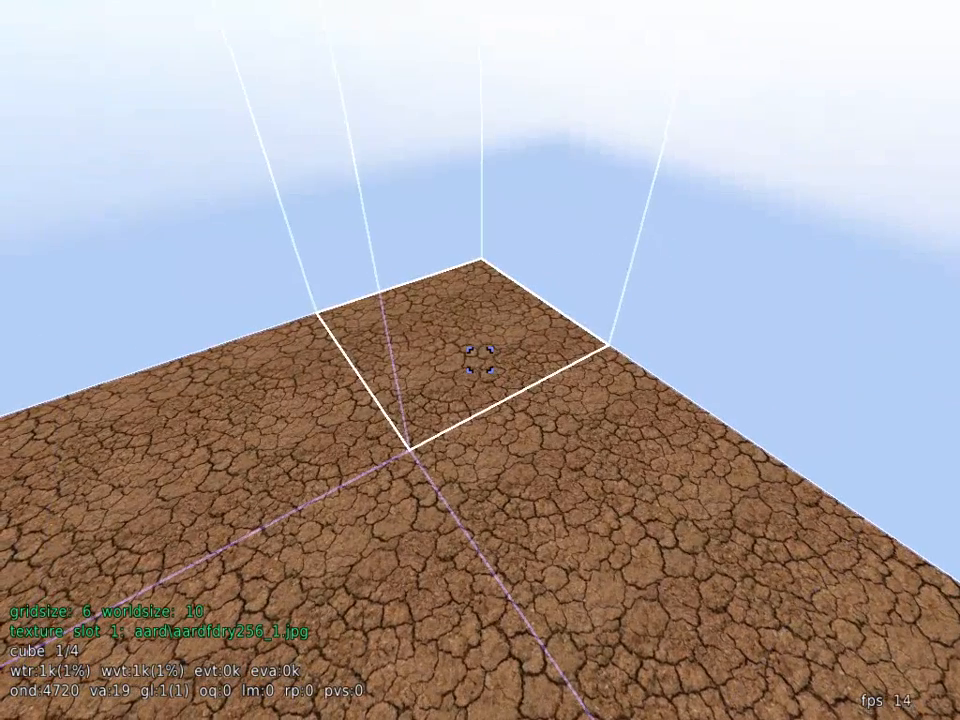
scroll(480, 360, "up", 1)
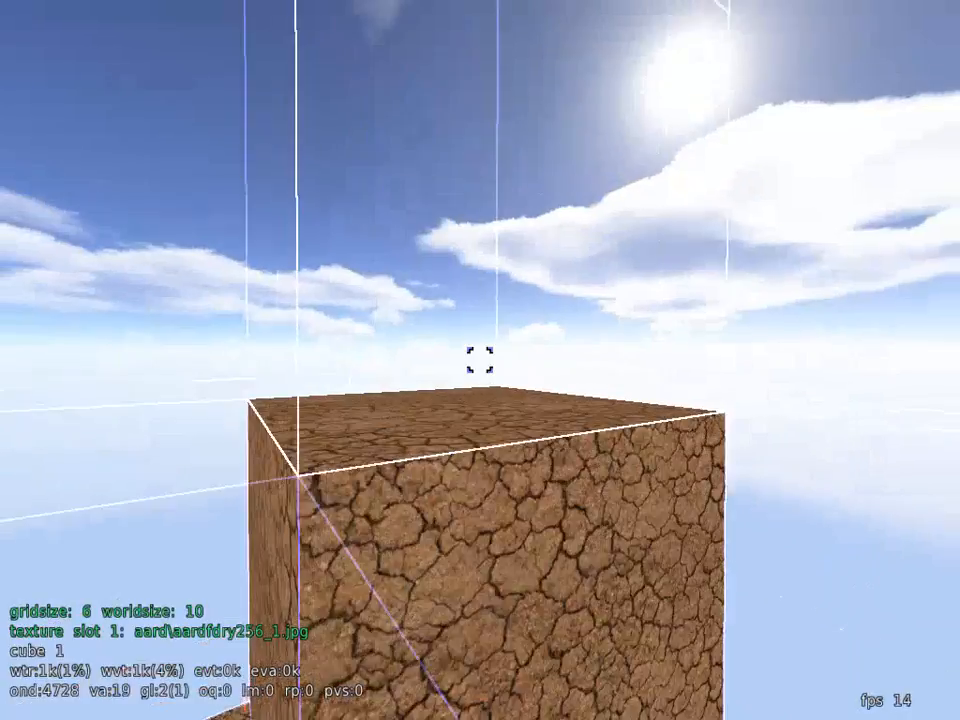
Try reshaping a selected strip of ground along the map's edge, and delete the raised geometry.
key("w")
key("s")
key("w")
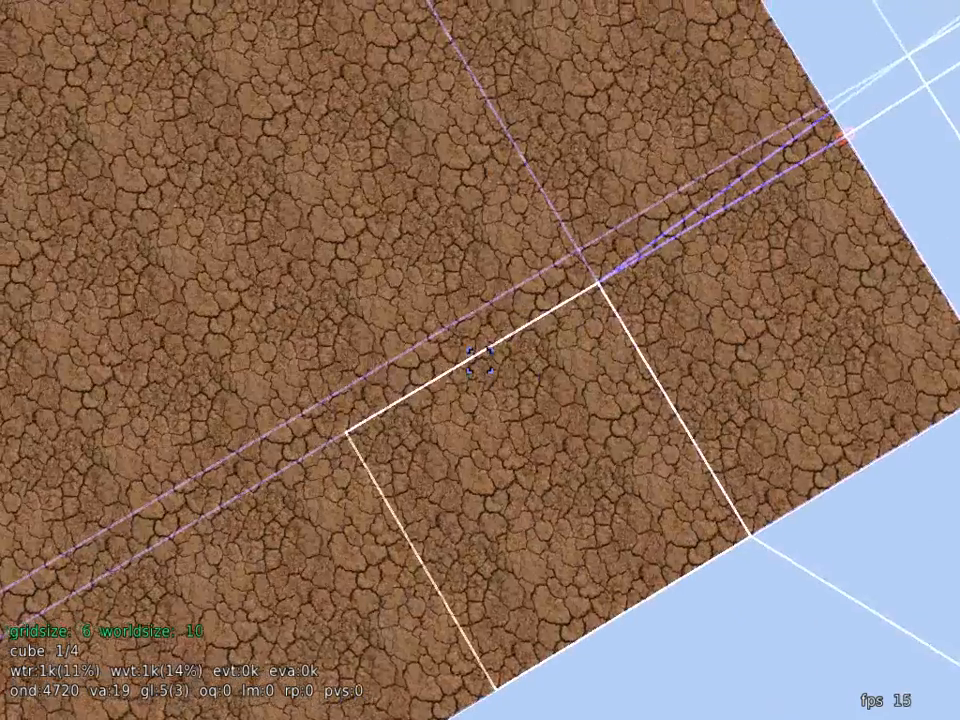
scroll(480, 360, "down", 1)
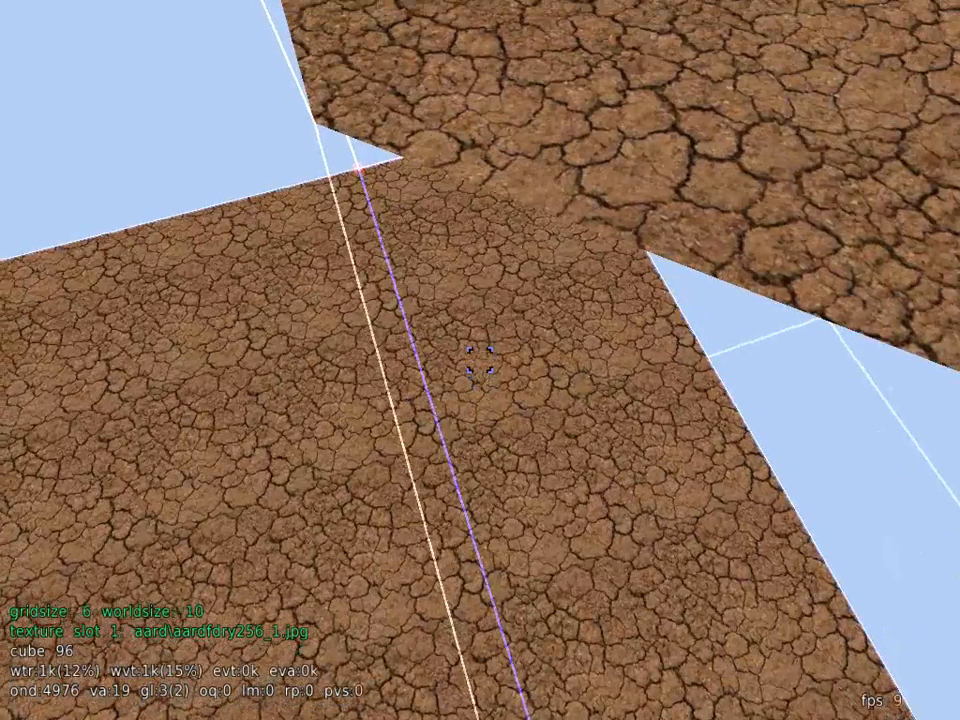
key("Delete")
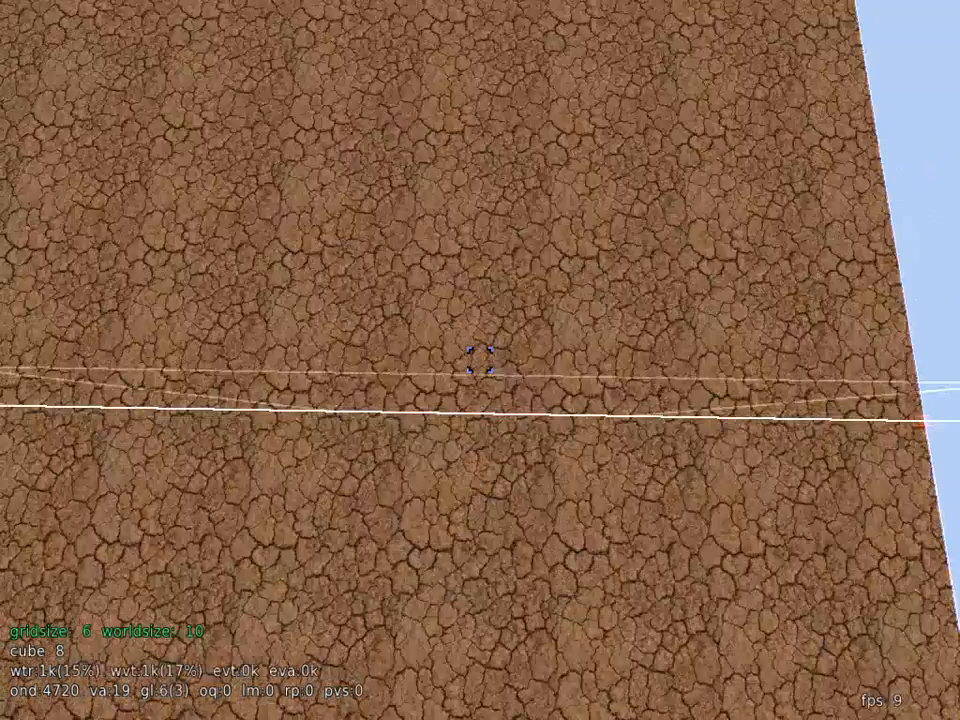
Raise a block from the ground square at another corner of the map, and lower it again.
key("w")
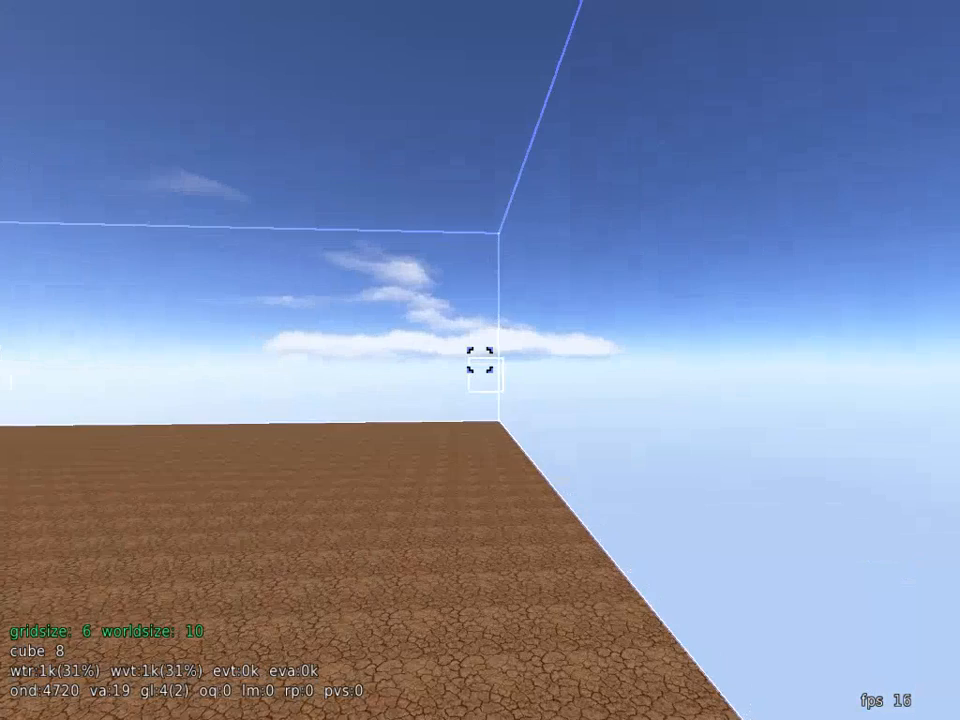
key("w")
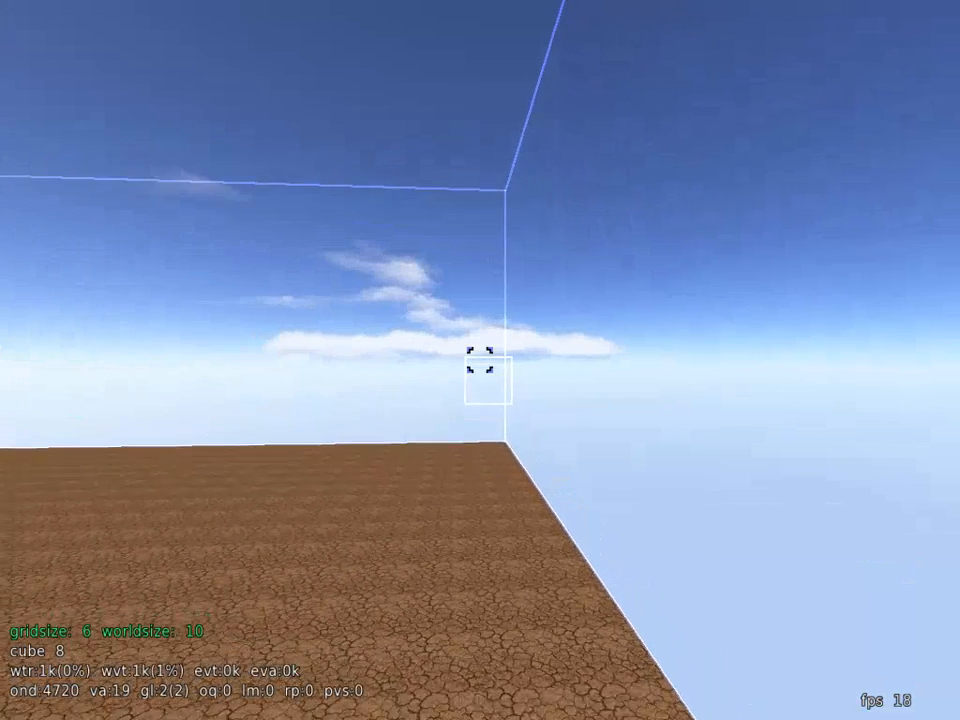
key("w")
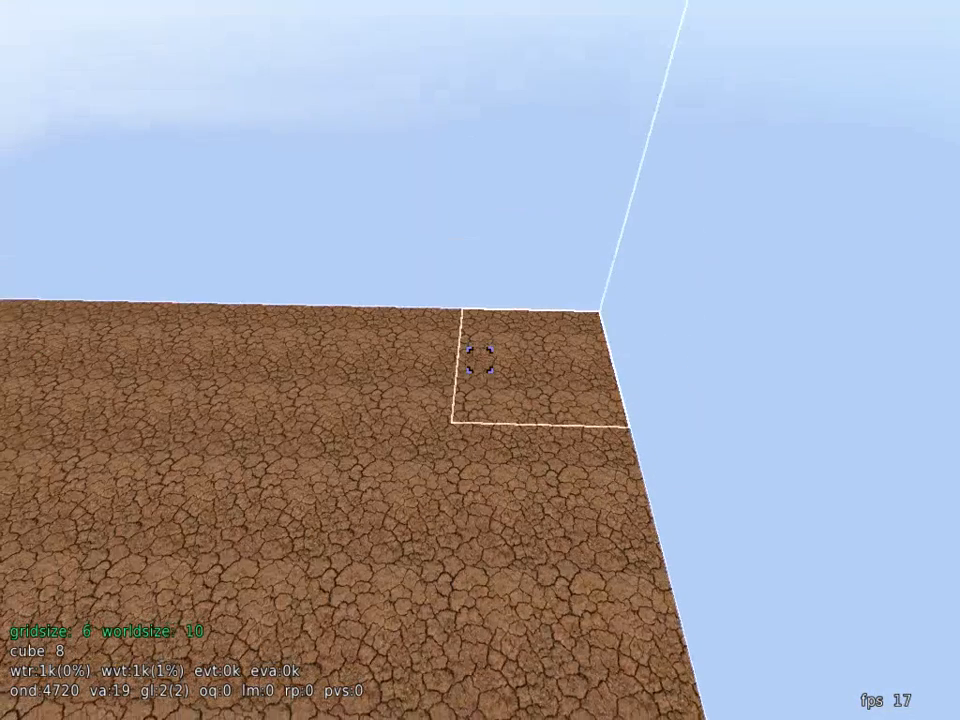
scroll(479, 360, "up", 1)
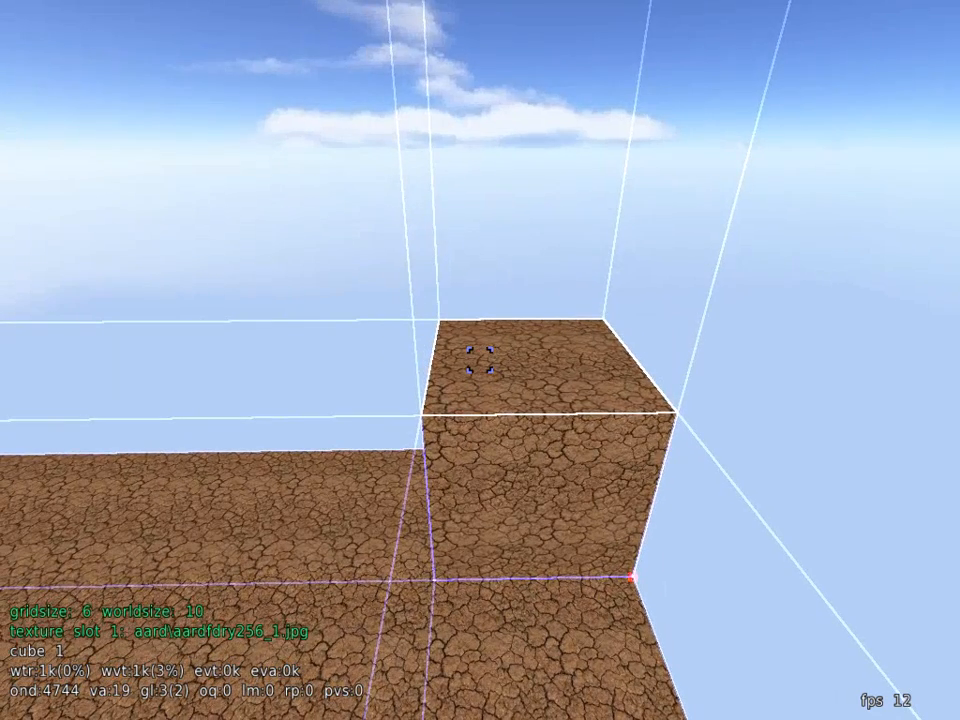
scroll(479, 360, "down", 1)
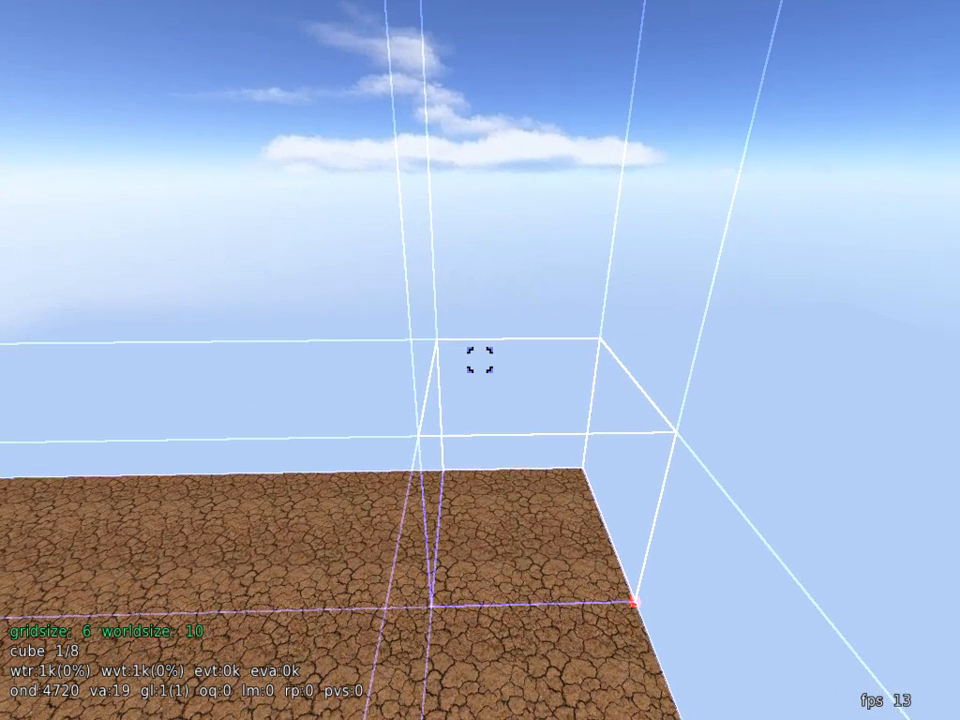
Try to raise a sloped, jagged wall from the selected strip along the map's edge, and undo it.
scroll(479, 360, "up", 2)
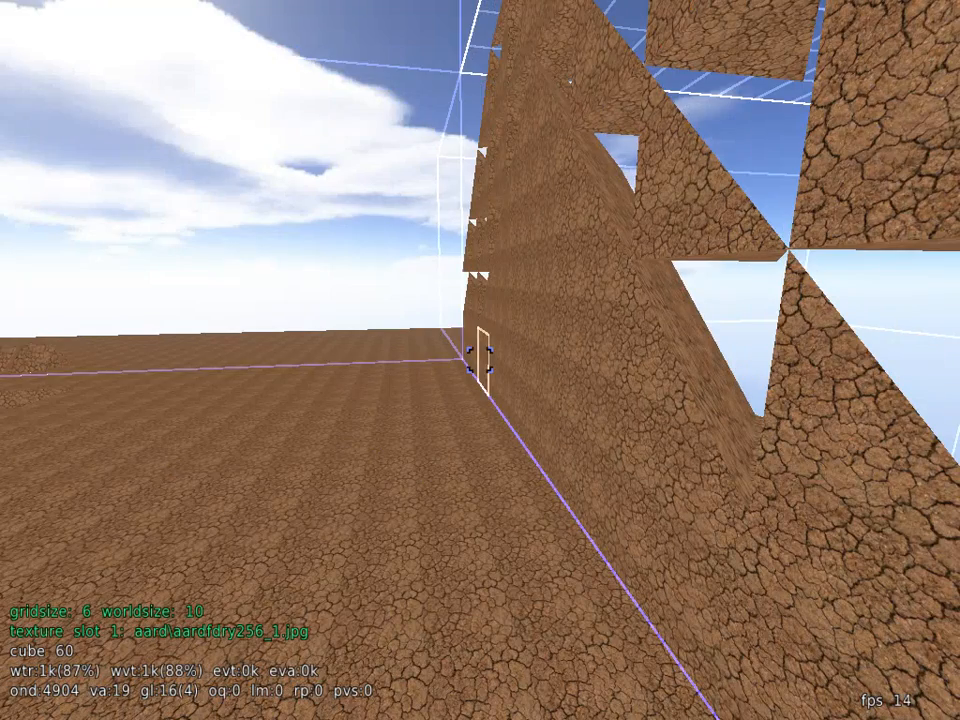
scroll(479, 360, "up", 1)
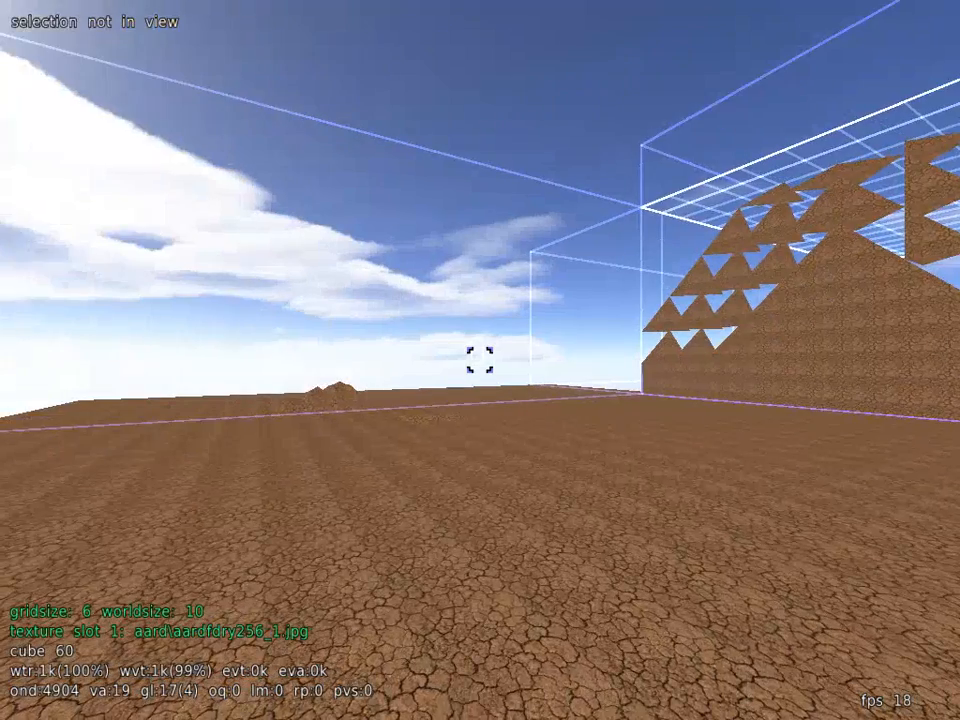
key("z")
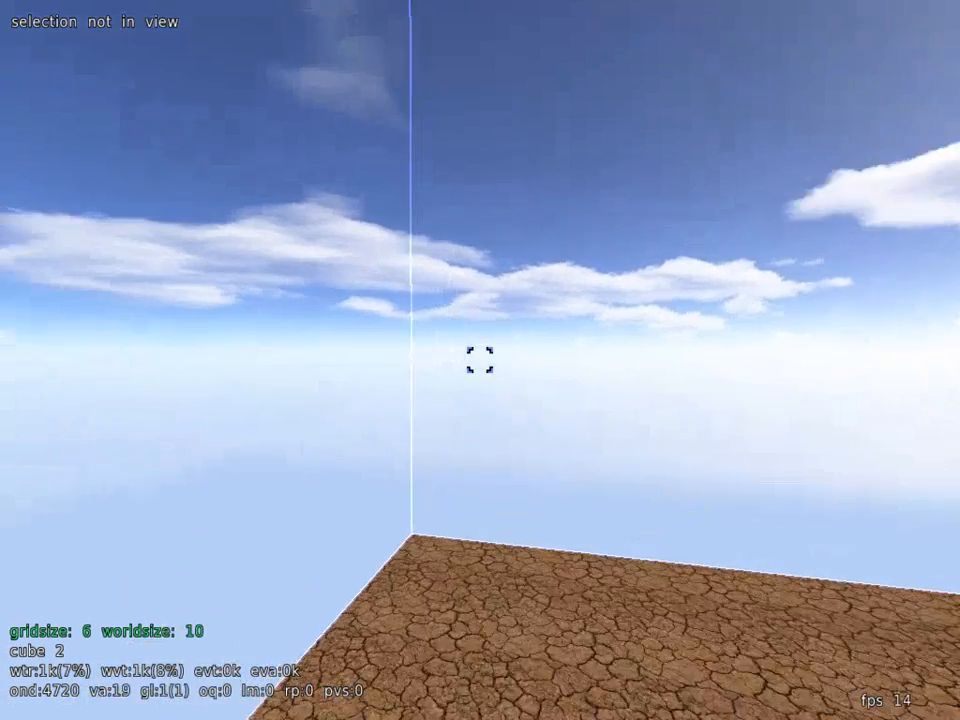
Try raising the ground square at the map's corner into a tall column, and lower it again.
left_click(480, 360)
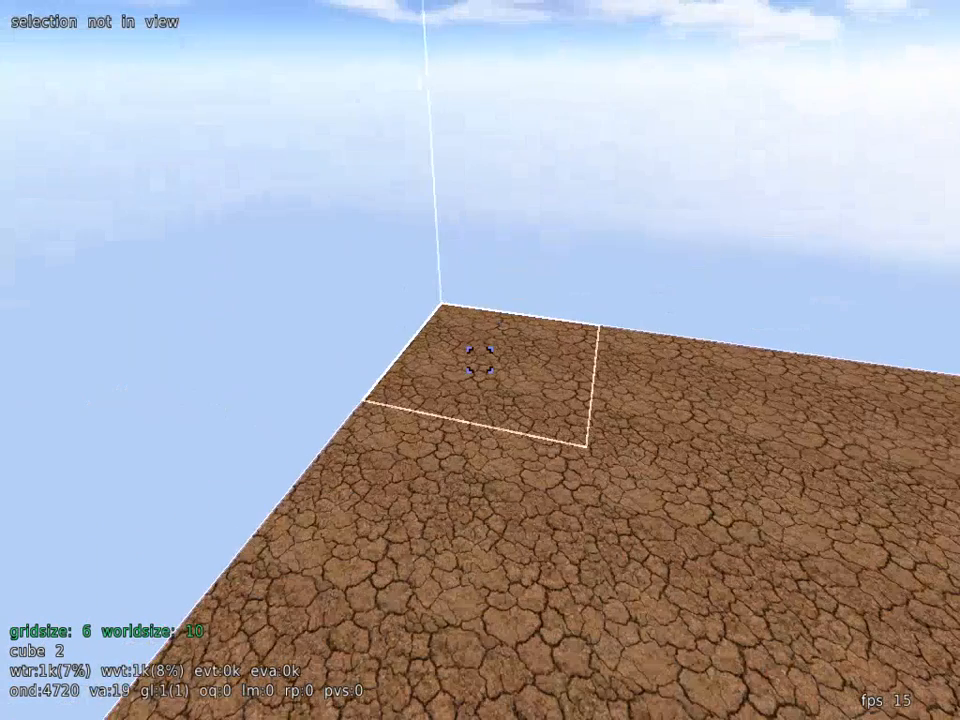
scroll(480, 360, "up", 5)
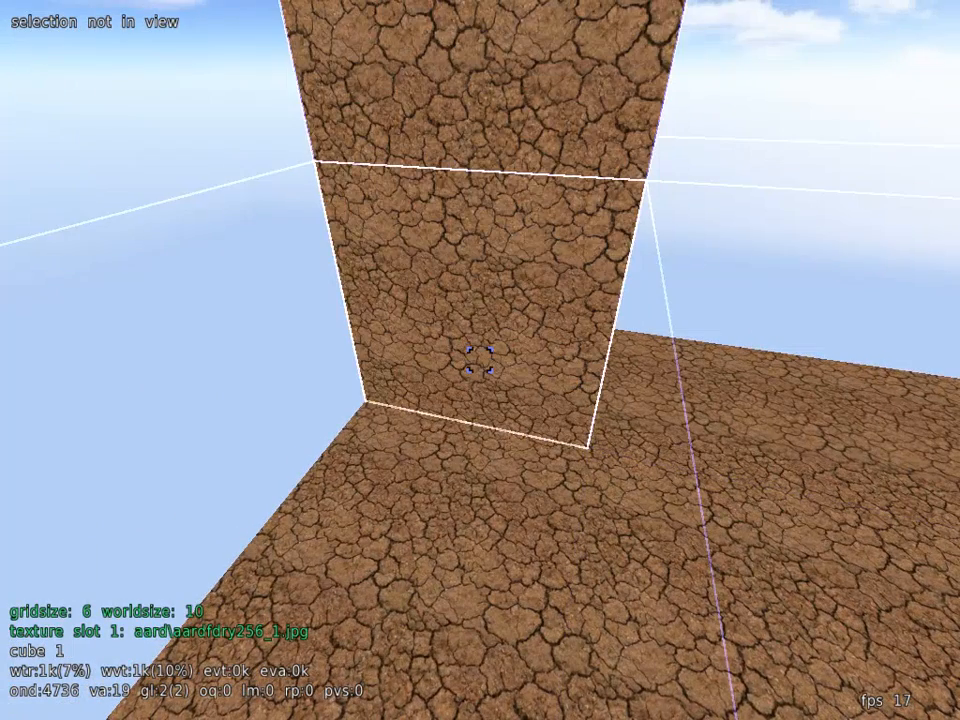
scroll(480, 360, "down", 4)
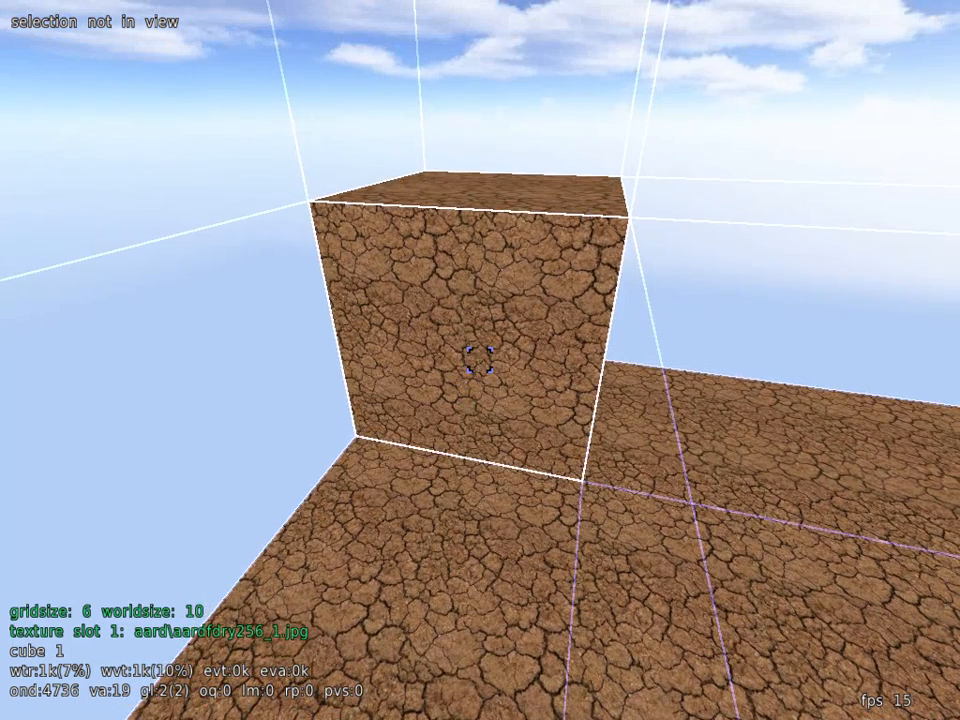
scroll(479, 358, "down", 1)
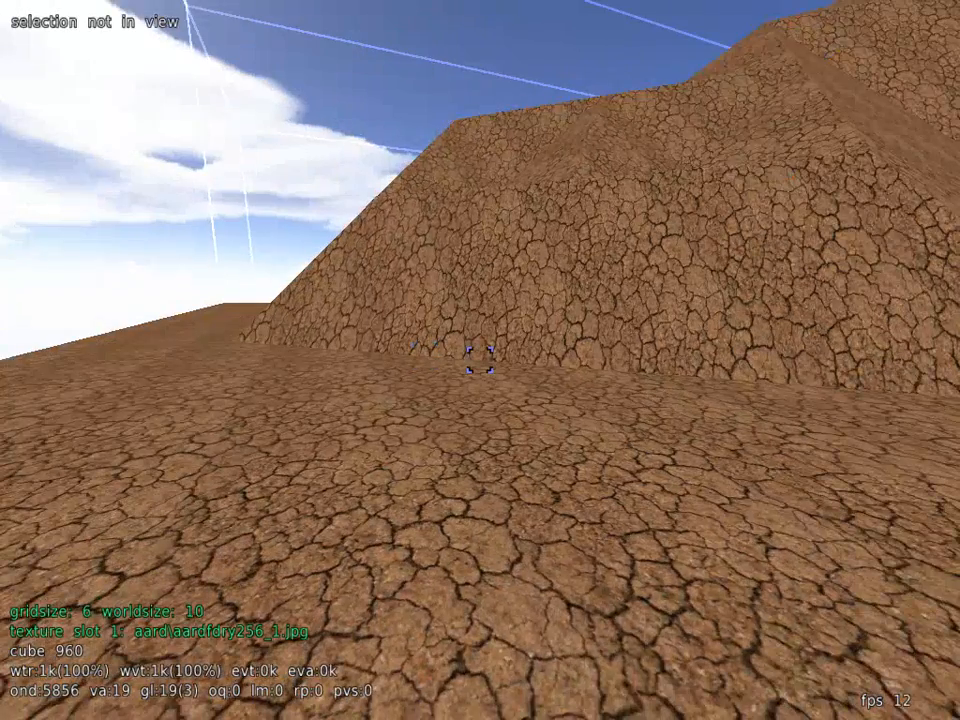
Switch from play mode back to edit mode and go to the flat ground beside the raised terrain.
key("w")
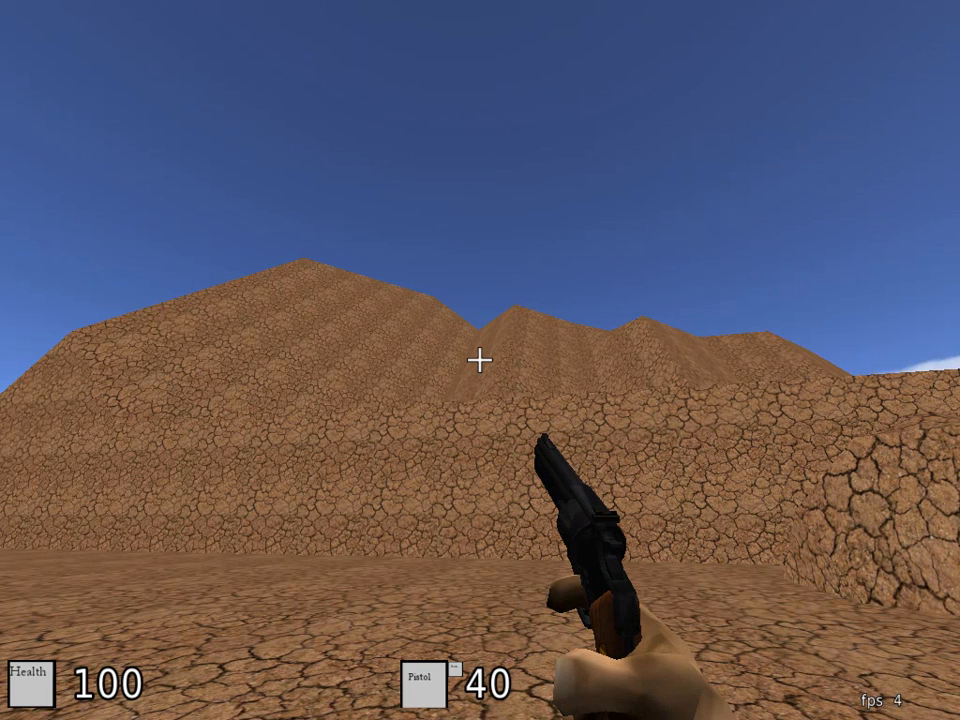
key("e")
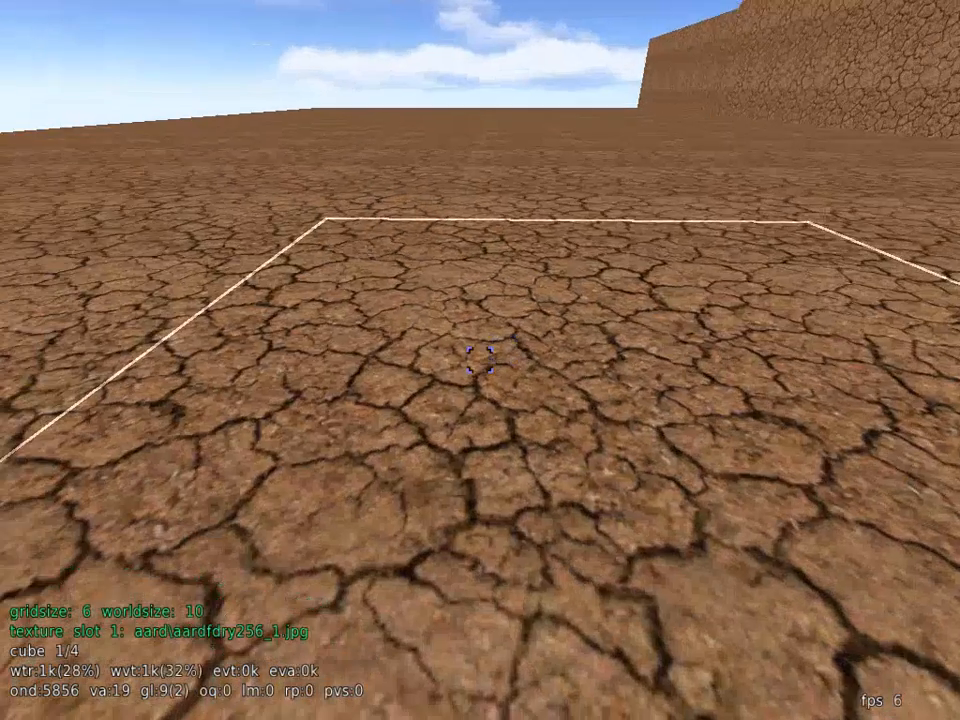
key("w")
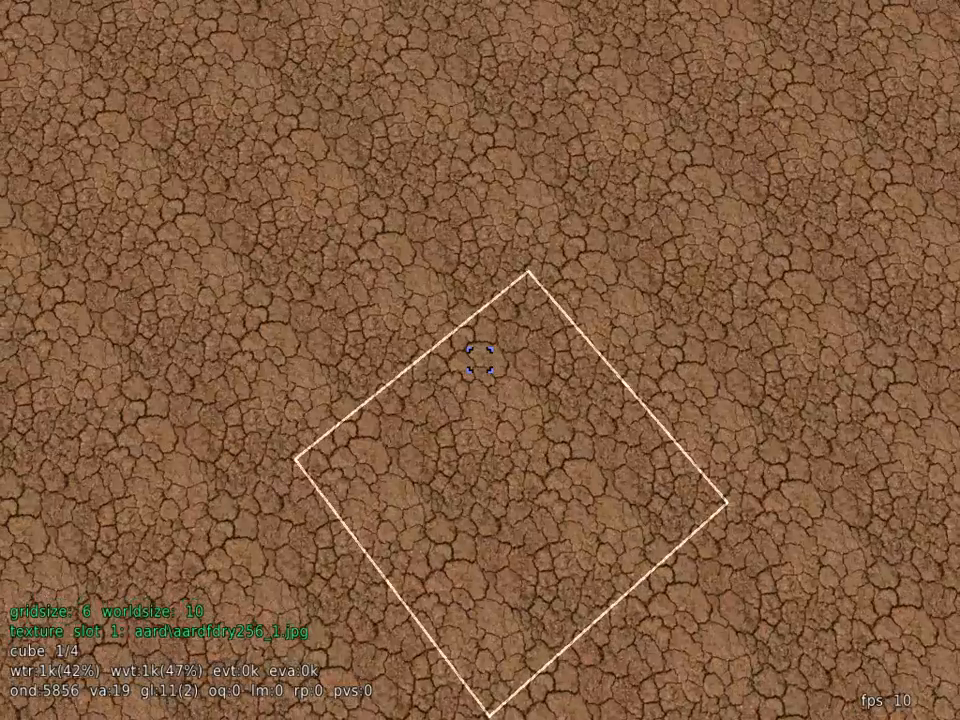
Select a ground square near the map's edge at grid size 6 and try raising it with the Circle 2-1 Brush.
left_click(480, 360)
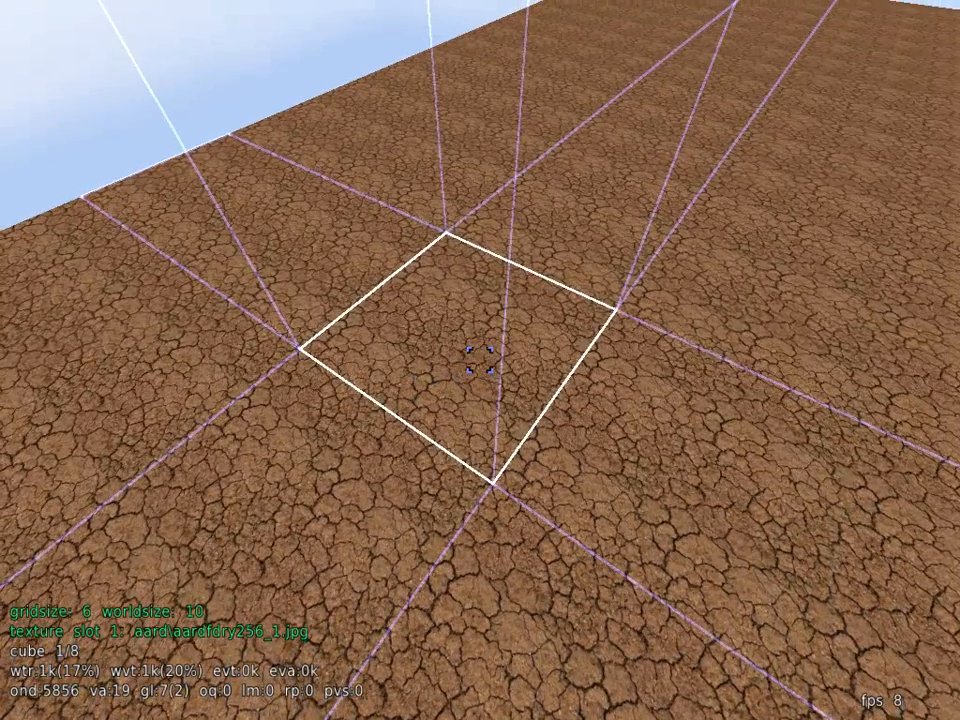
key("h")
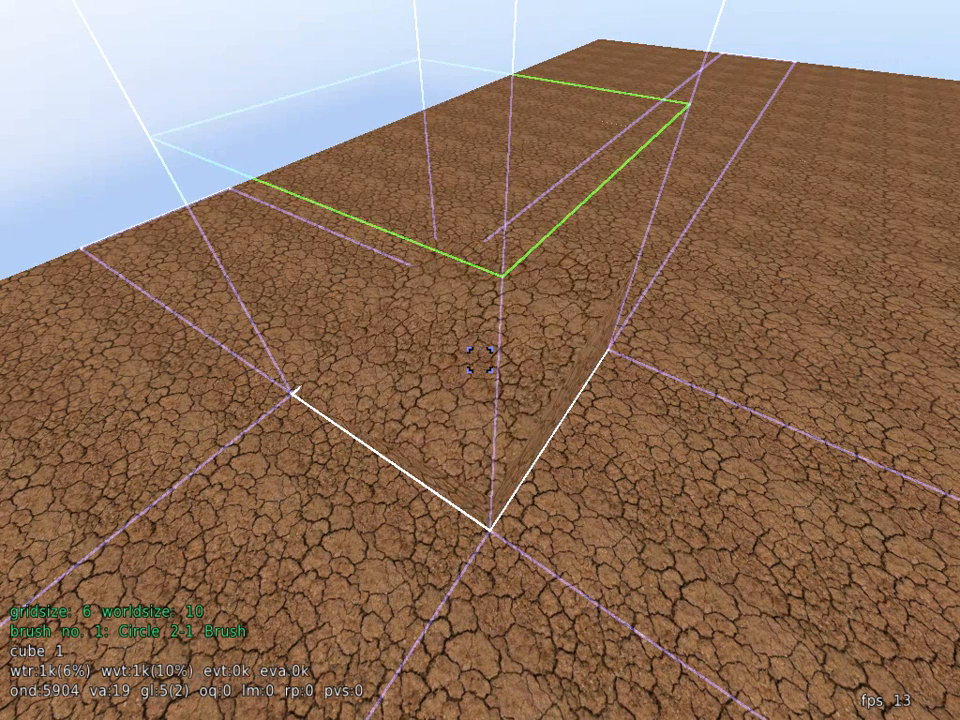
scroll(480, 360, "up", 3)
scroll(480, 360, "up", 3)
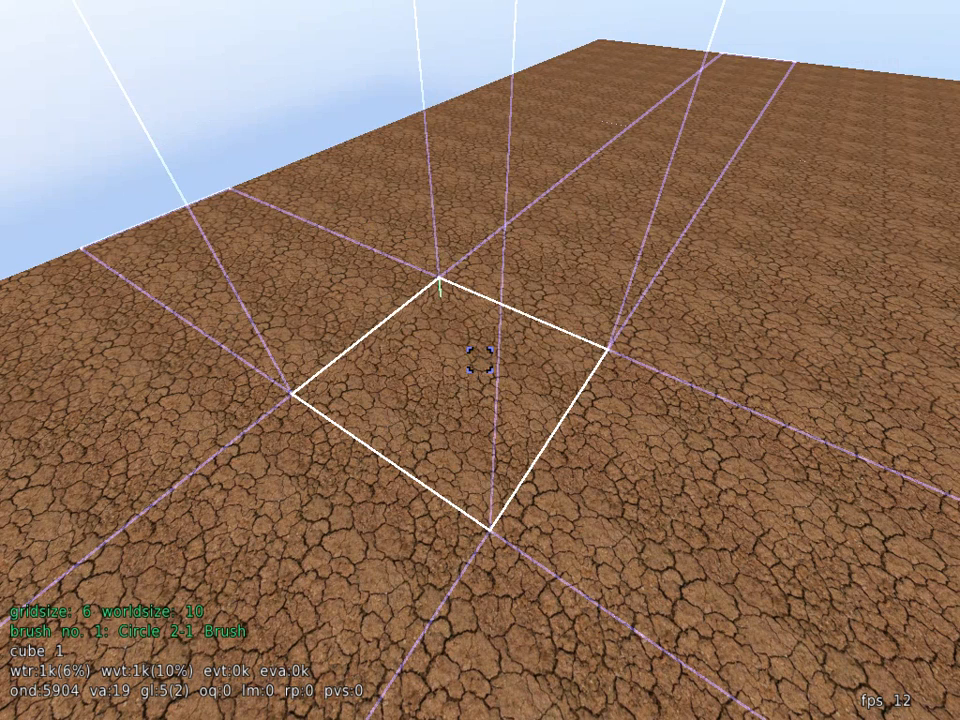
key("h")
key("h")
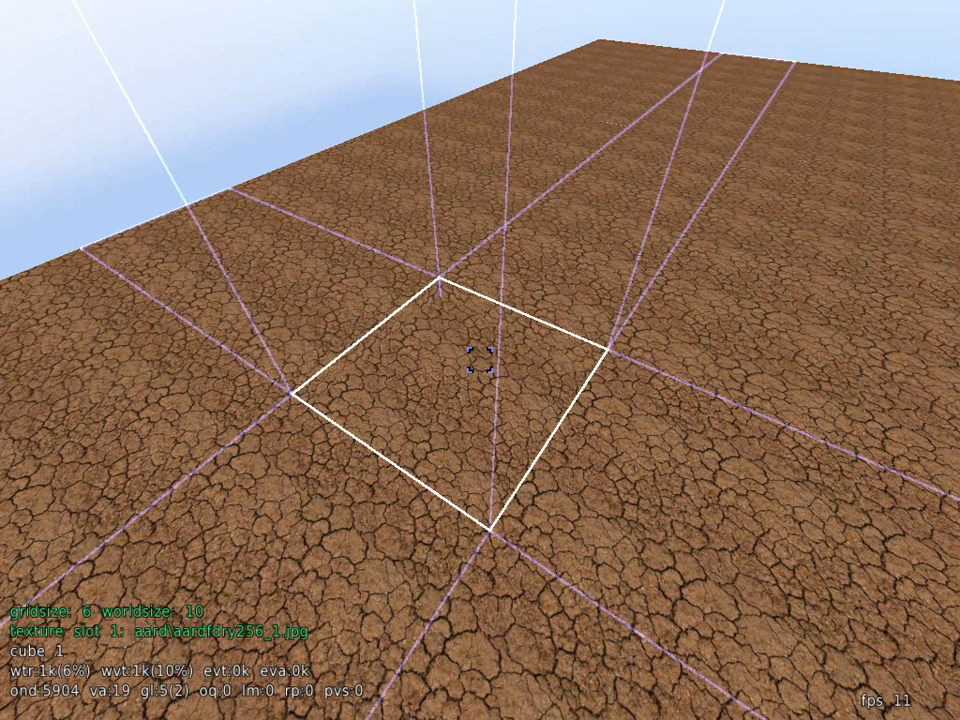
scroll(480, 360, "up", 1)
scroll(480, 360, "down", 1)
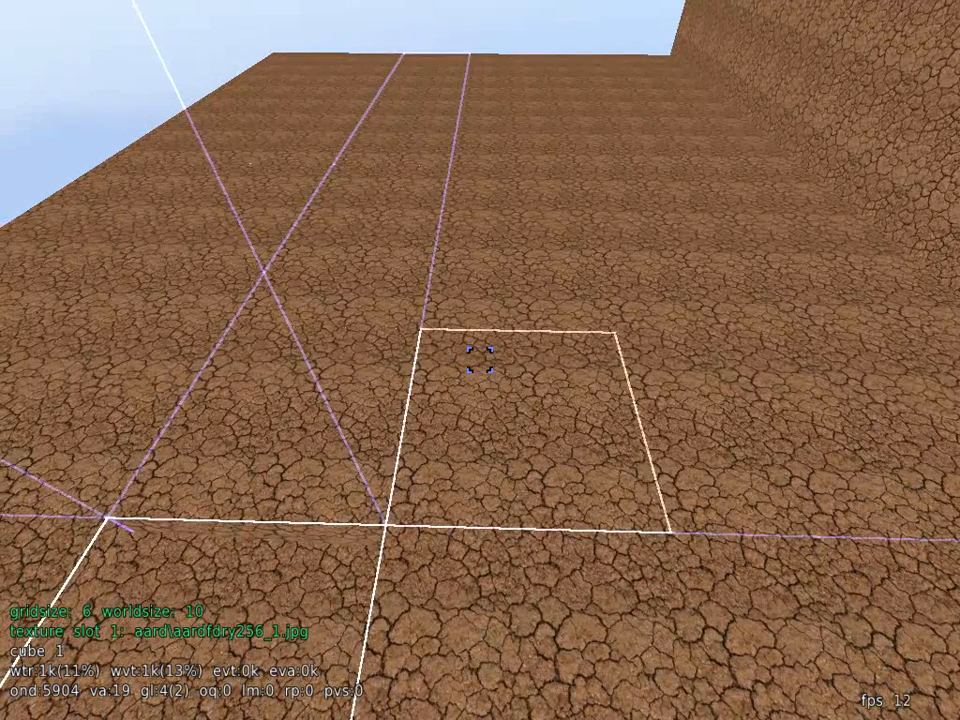
Set the grid size to 2 and raise a small rounded mound on the flat ground with the height brush.
scroll(479, 360, "down", 1)
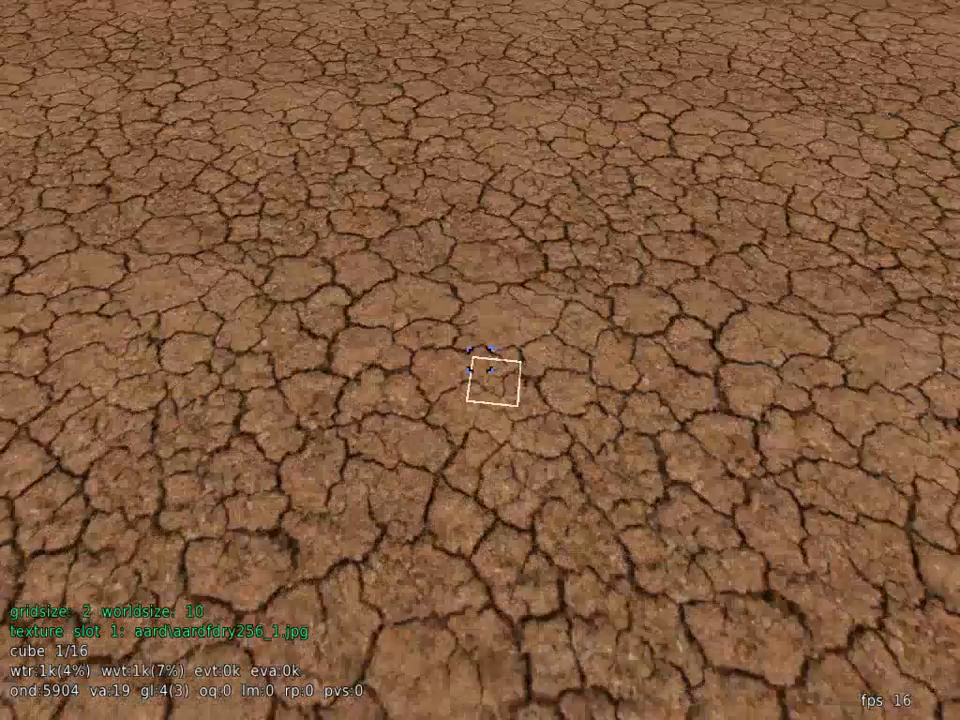
scroll(480, 360, "up", 1)
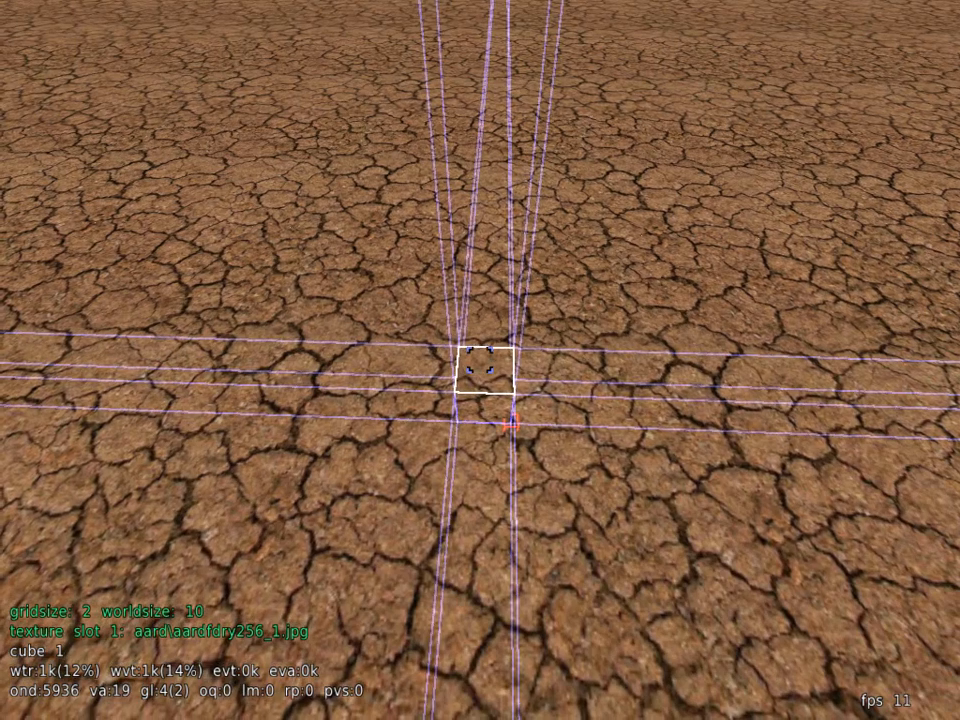
key("v")
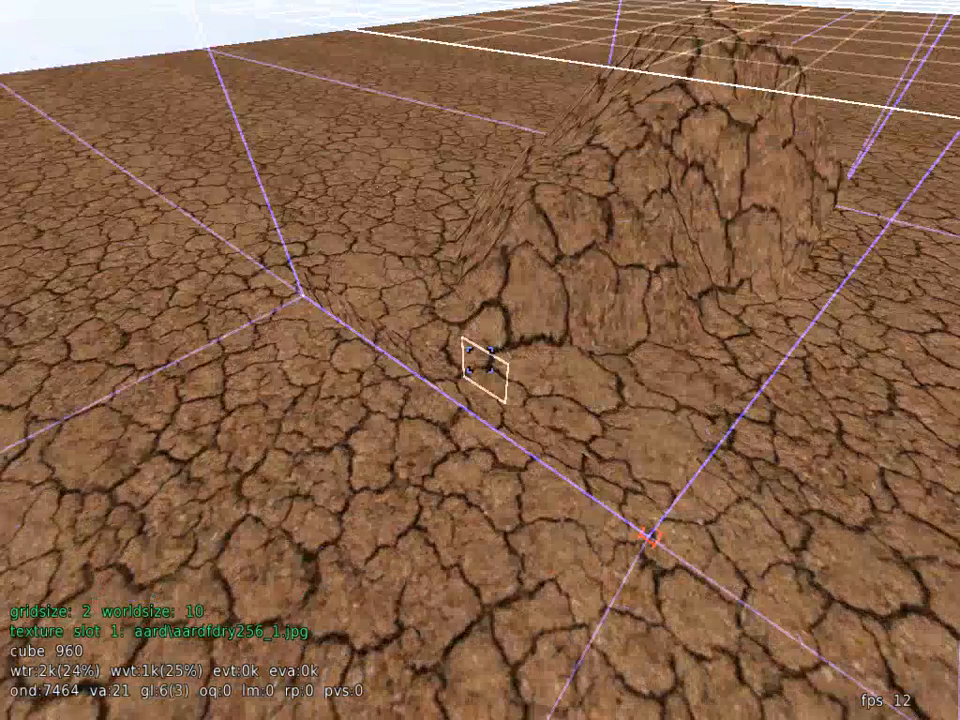
key("z")
key("w")
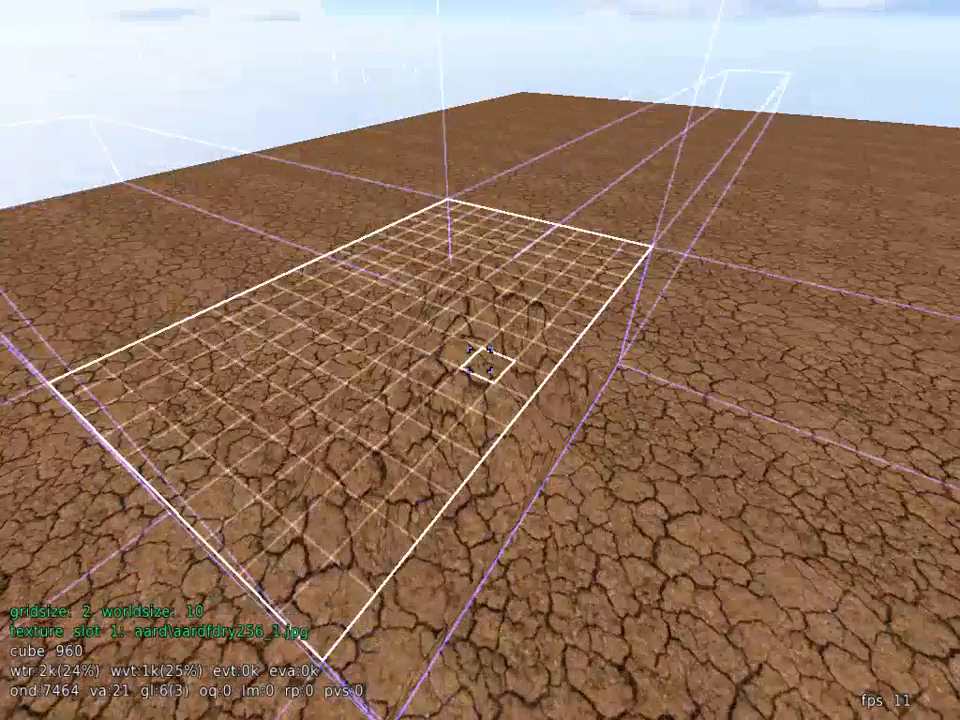
key("s")
key("space")
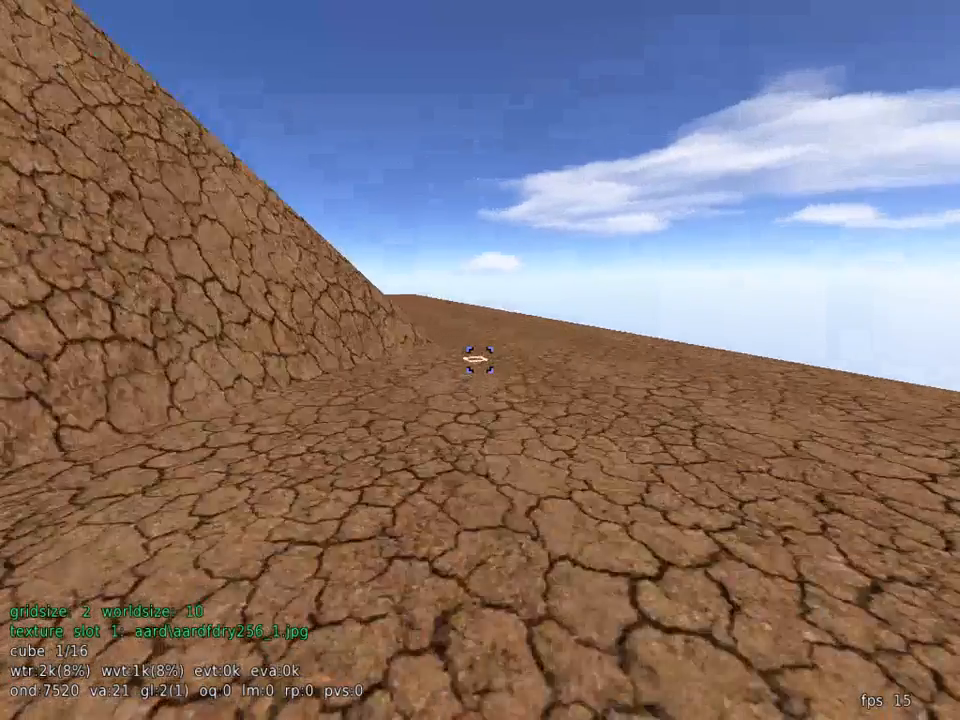
Examine the large hill's slopes and the raised ledge beneath it from several sides of the map.
key("w")
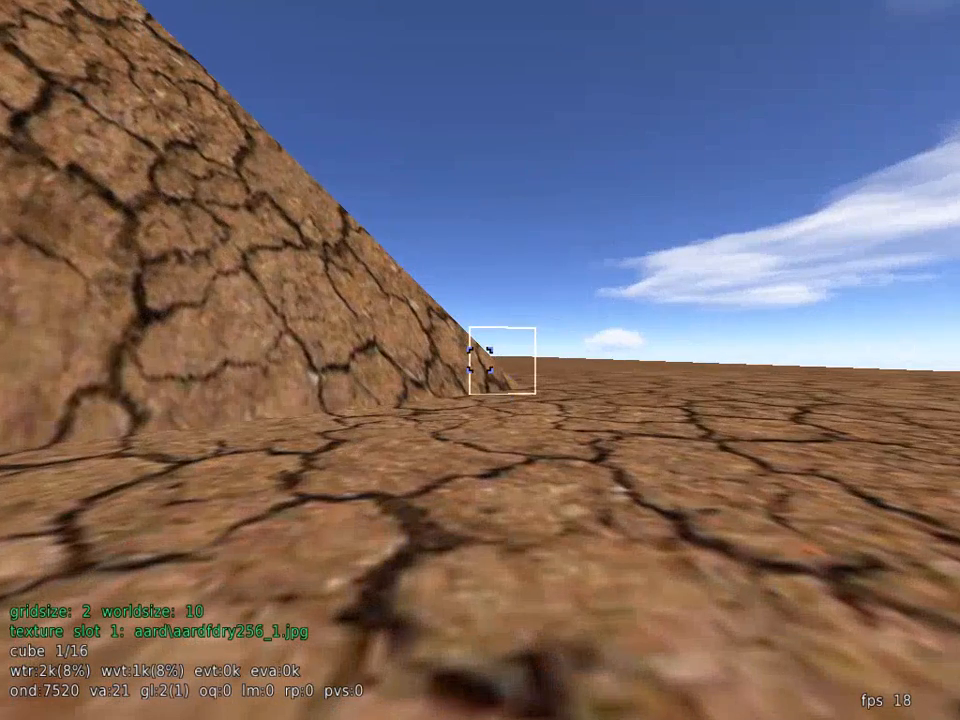
left_click(480, 360)
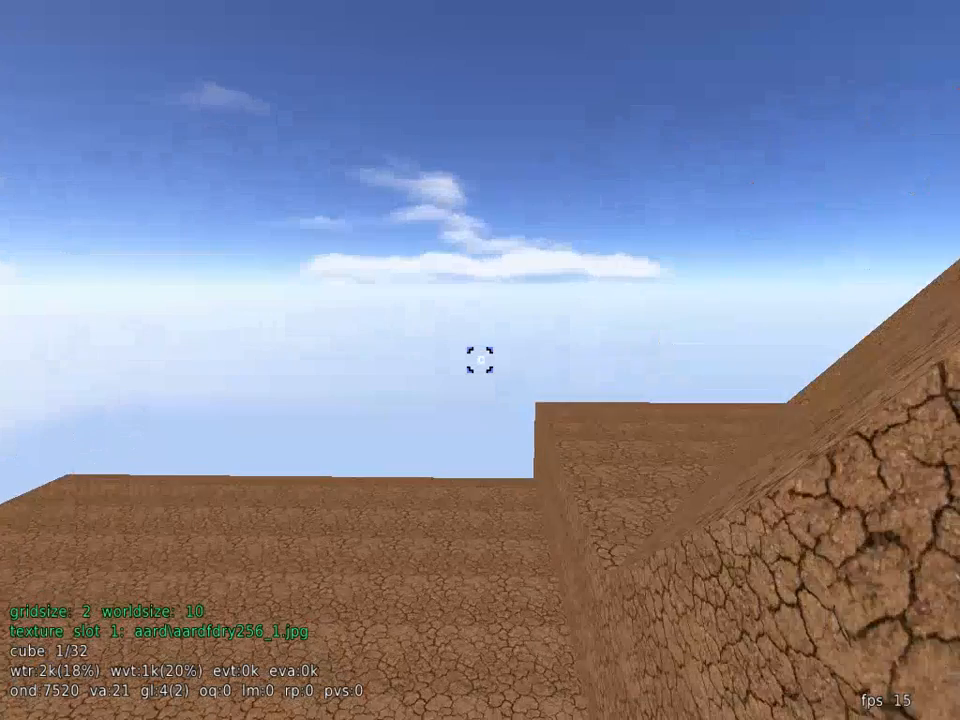
key("w")
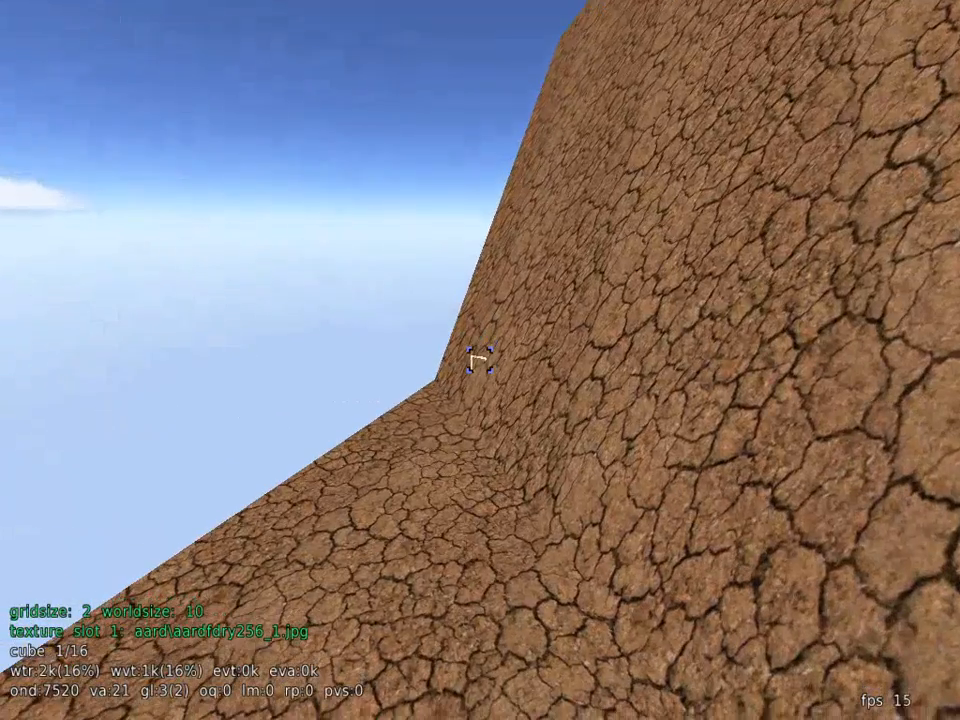
key("s")
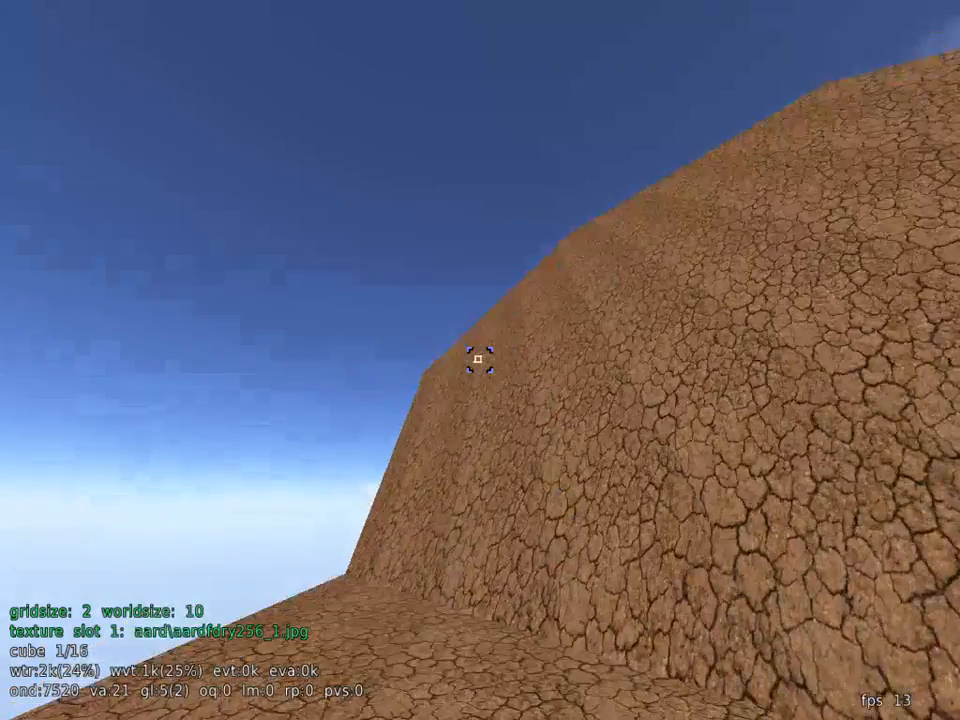
key("s")
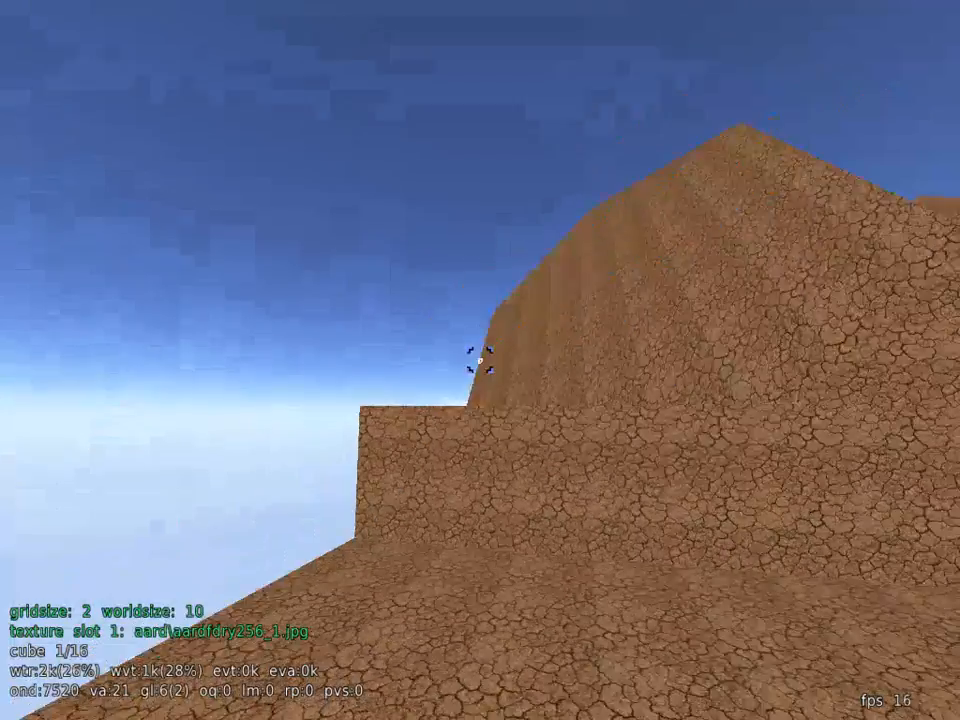
key("w")
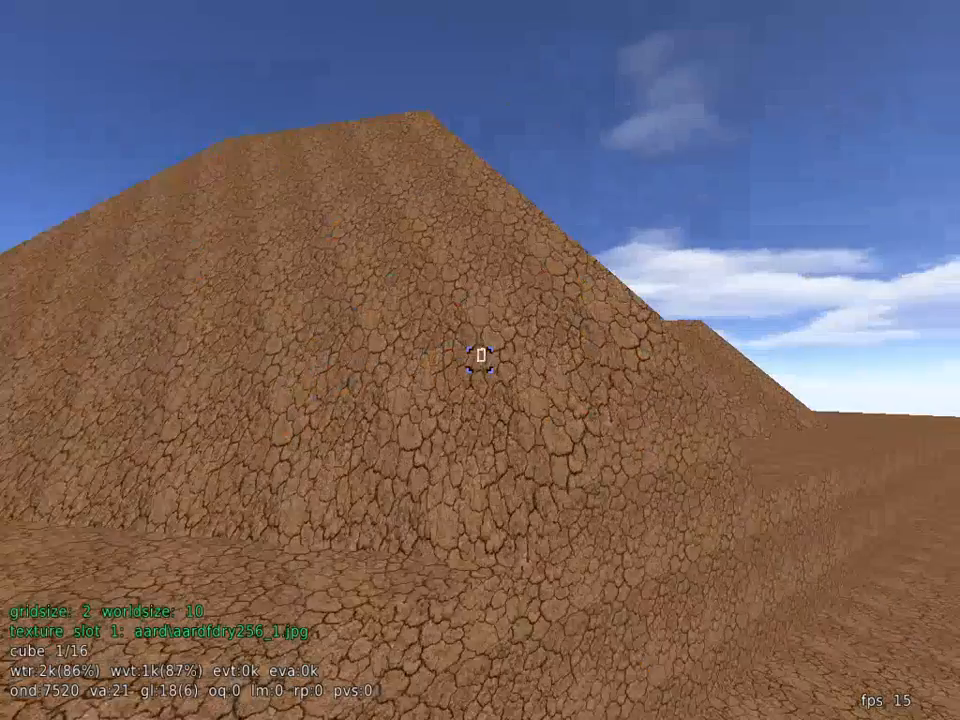
key("w")
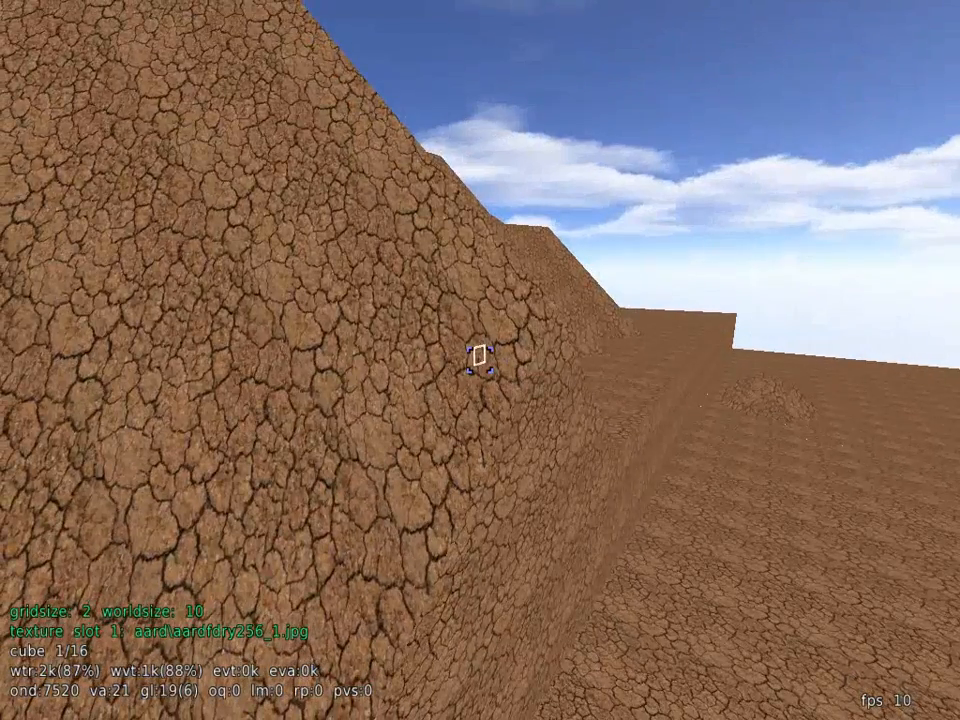
Set the grid size to 4, select a square on the hill's slope, and inspect the hill up to its peak.
scroll(481, 358, "up", 1)
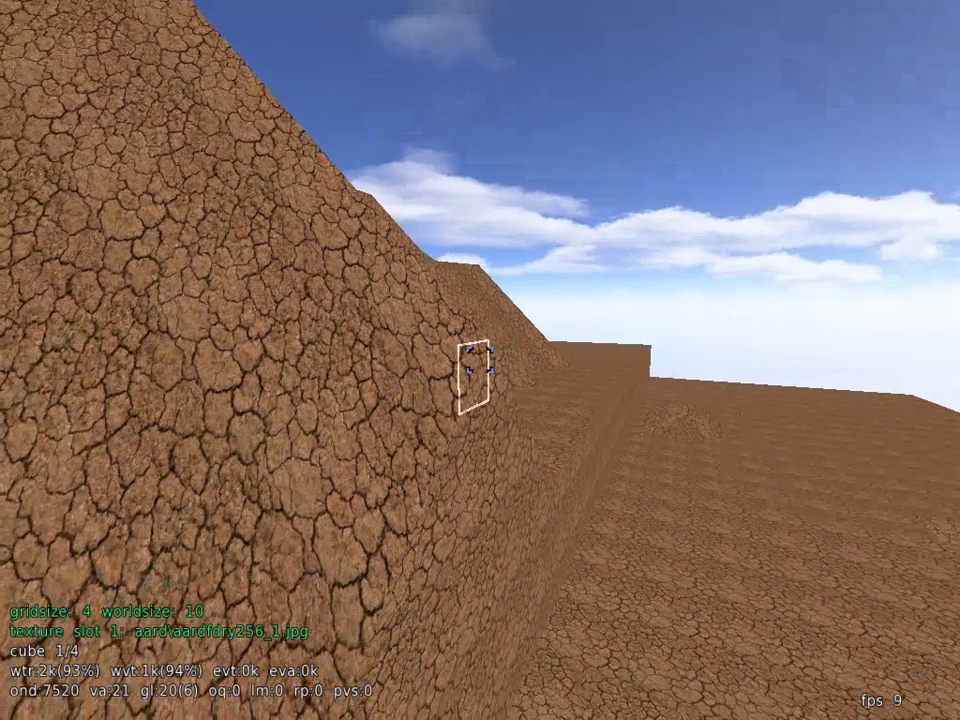
left_click(475, 370)
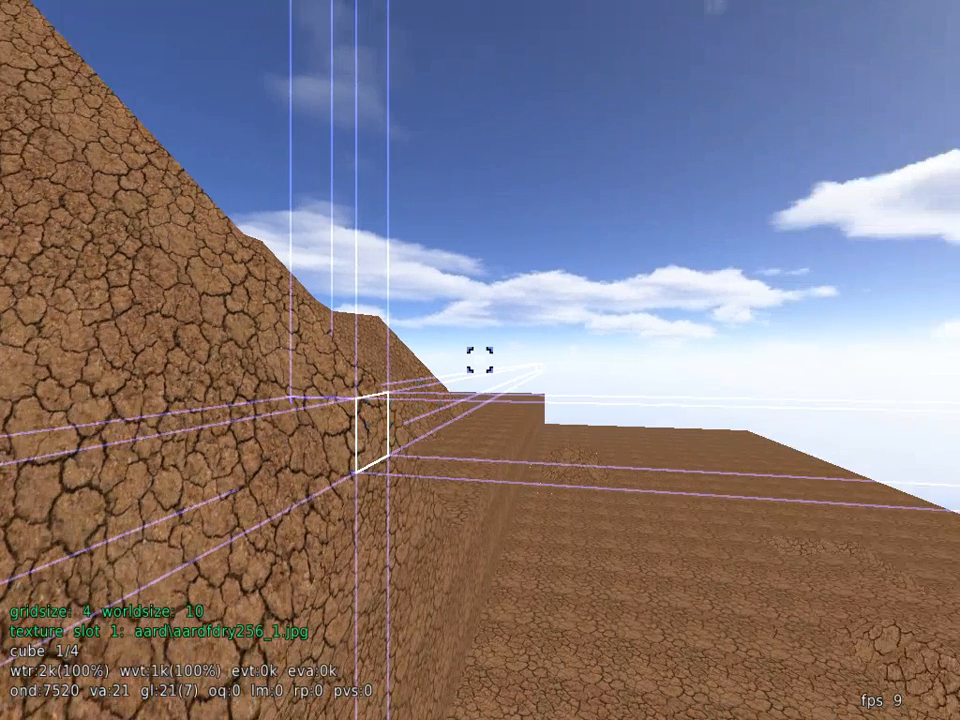
key("w")
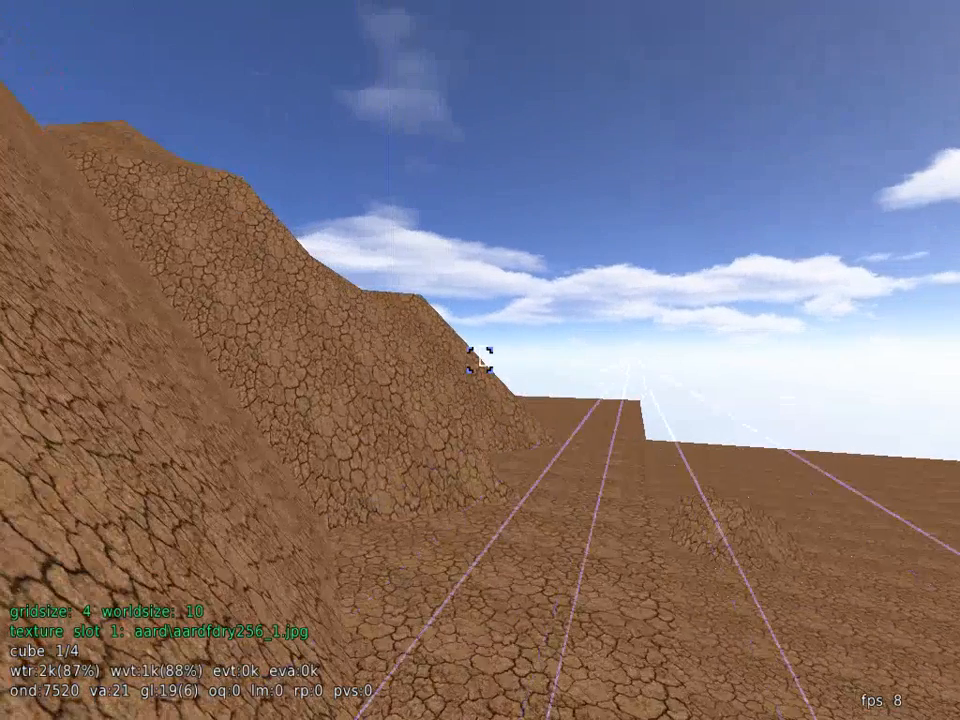
key("w")
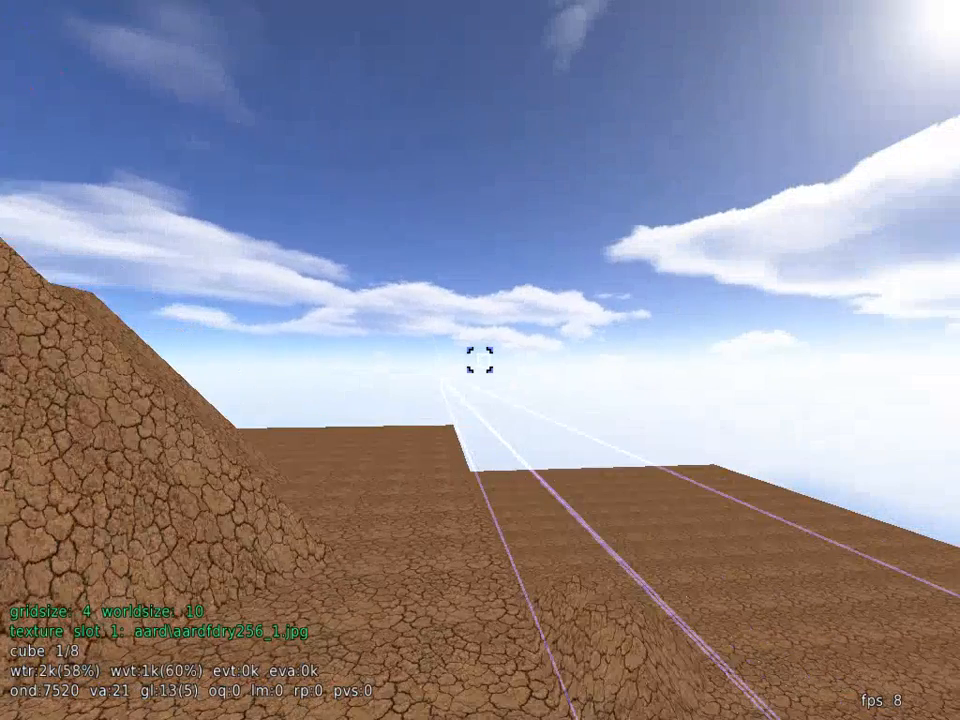
key("w")
key("w")
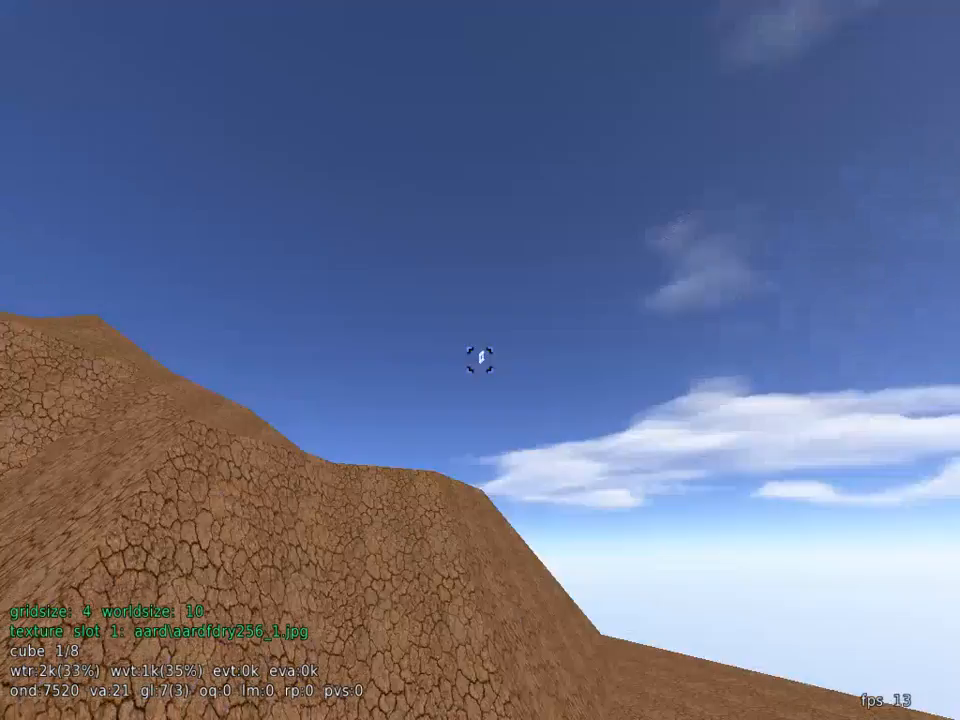
key("w")
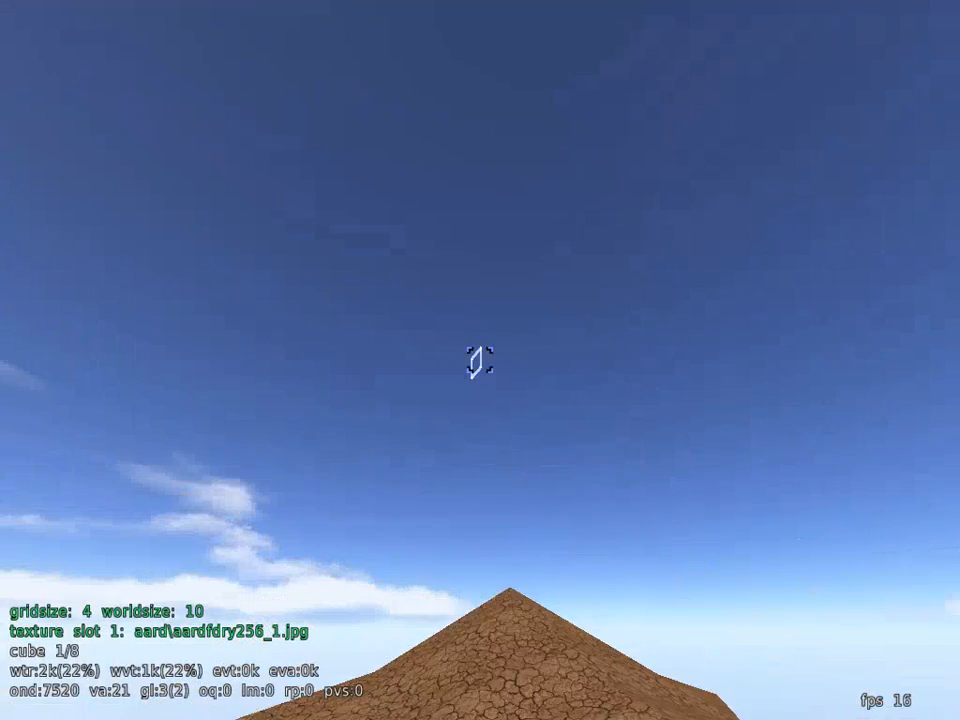
key("w")
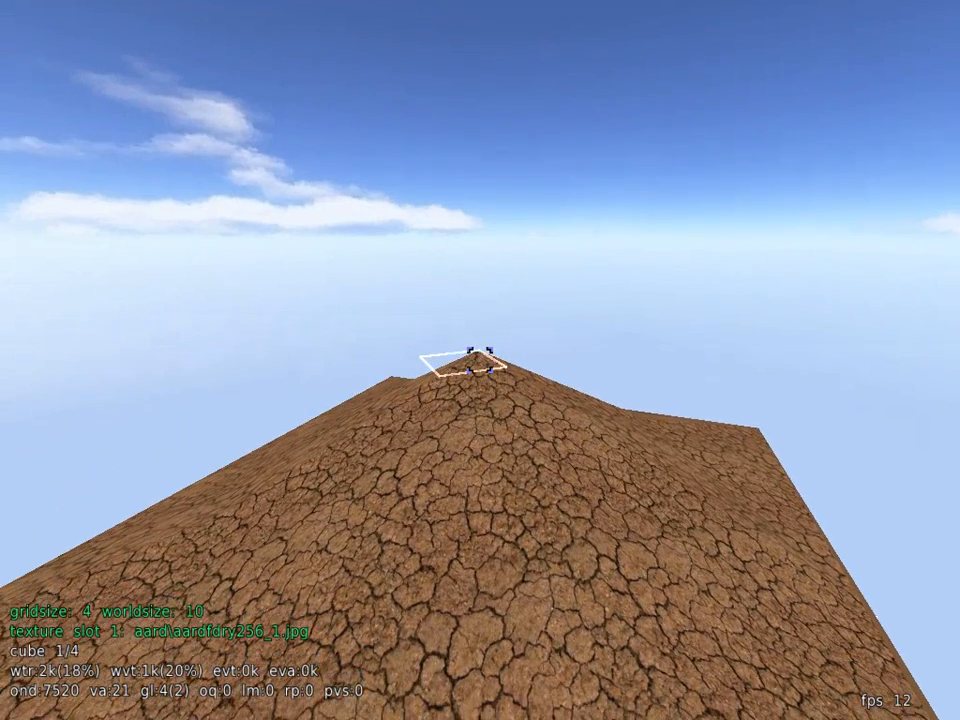
Select an area at the hill's peak and look over the surrounding ledge, ground and map corner.
left_click(480, 360)
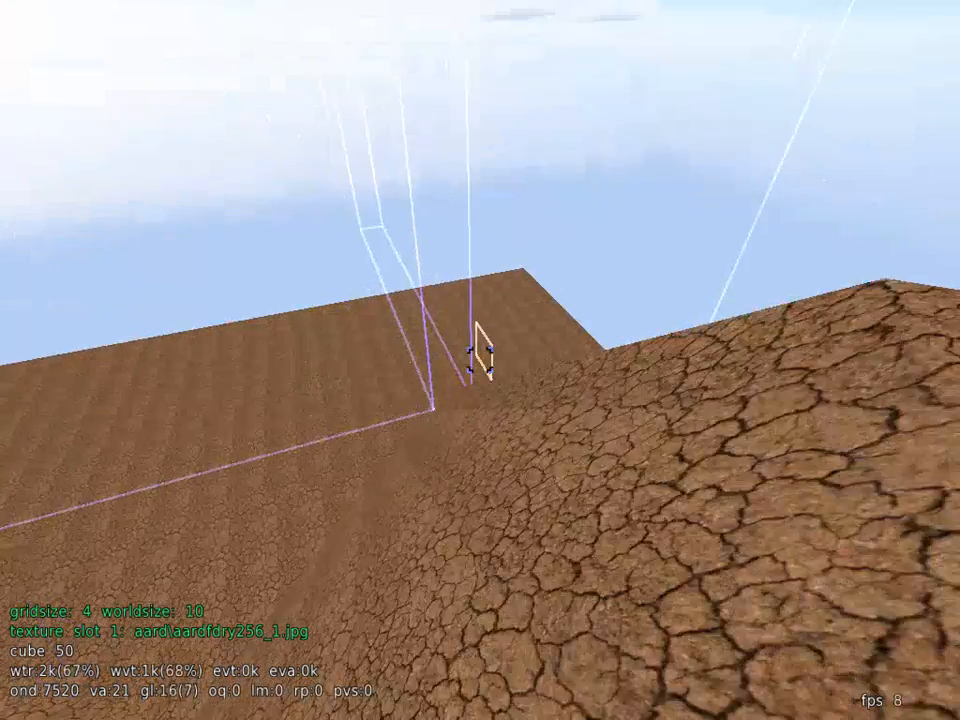
key("w")
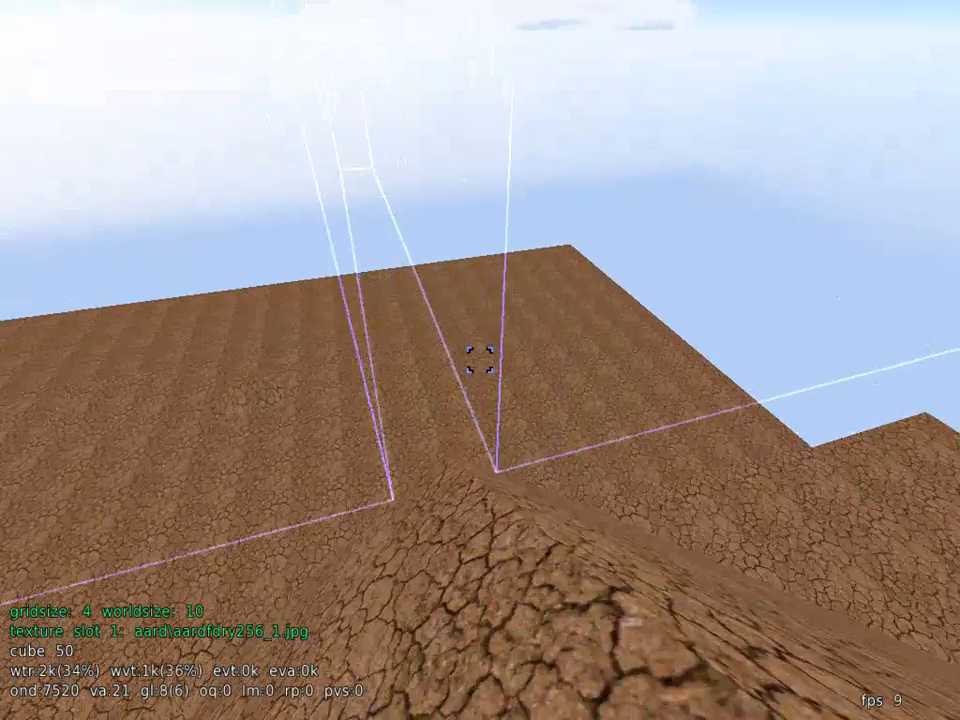
key("w")
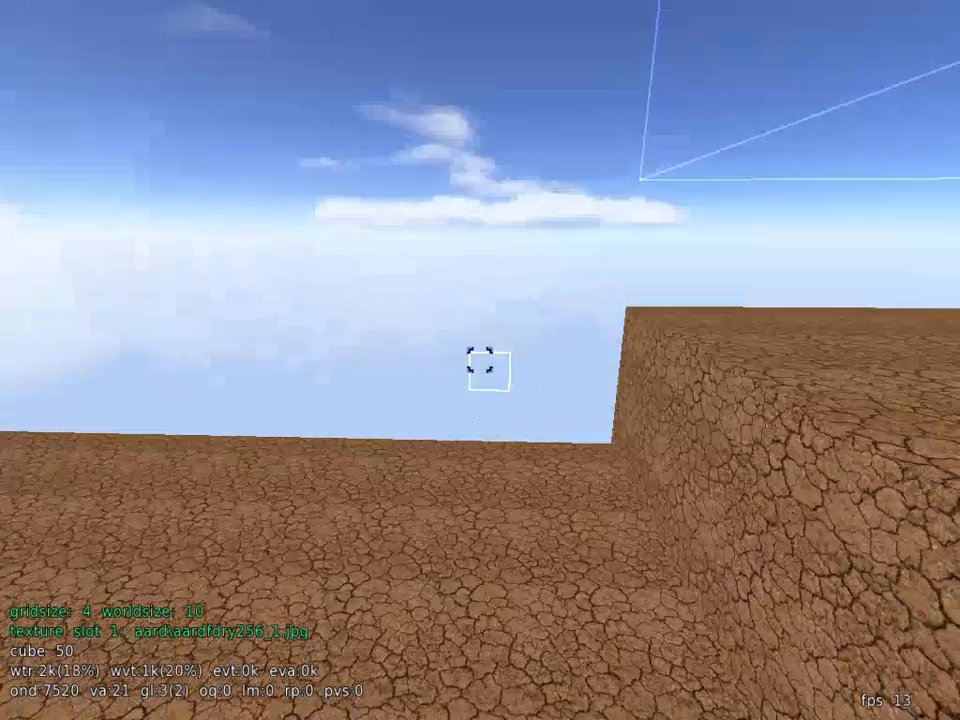
key("w")
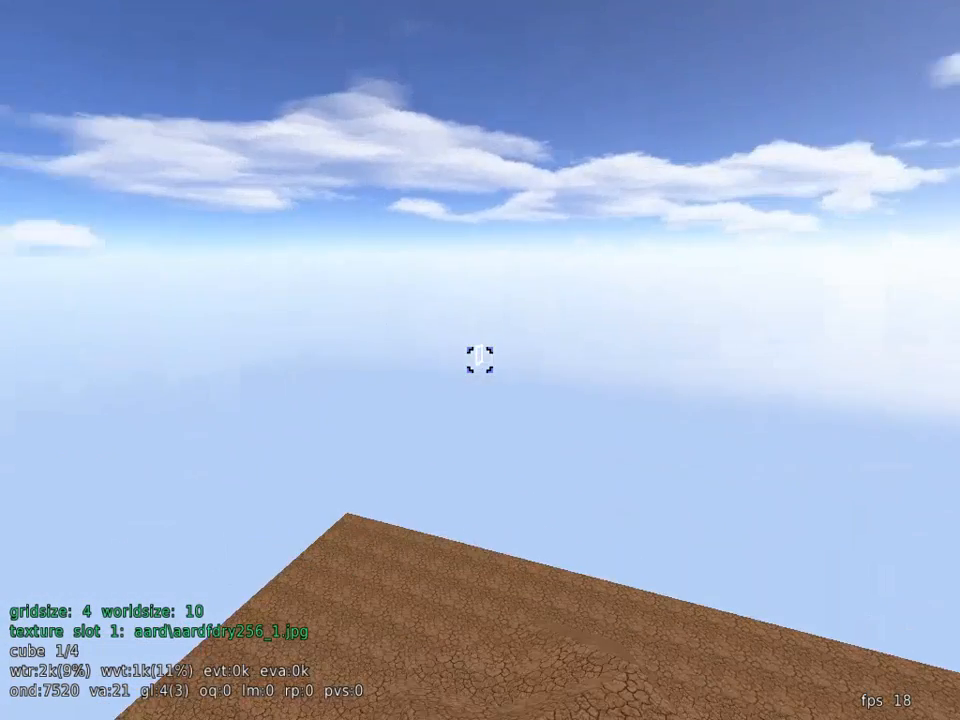
Select a large box enclosing the whole hill, starting at the map's outer corner and extending it above the peak.
key("w")
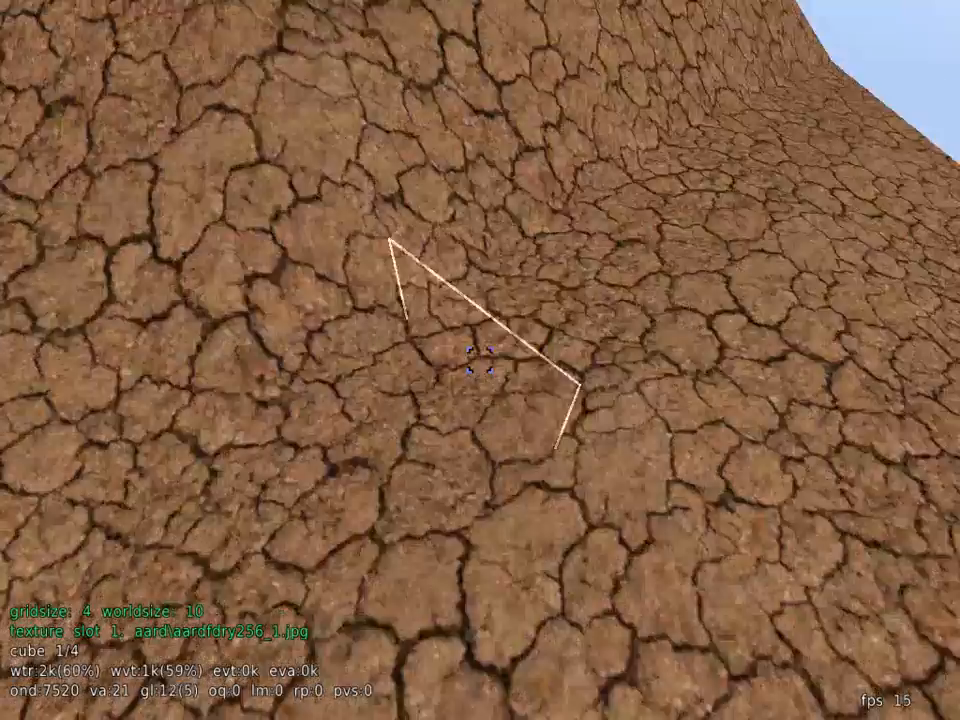
key("w")
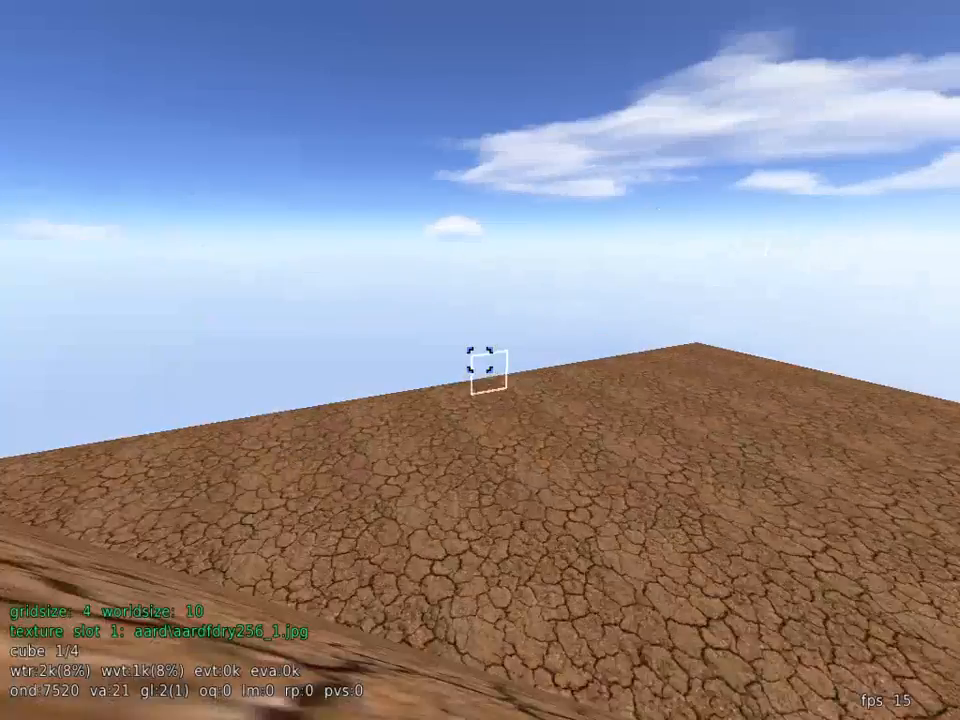
key("w")
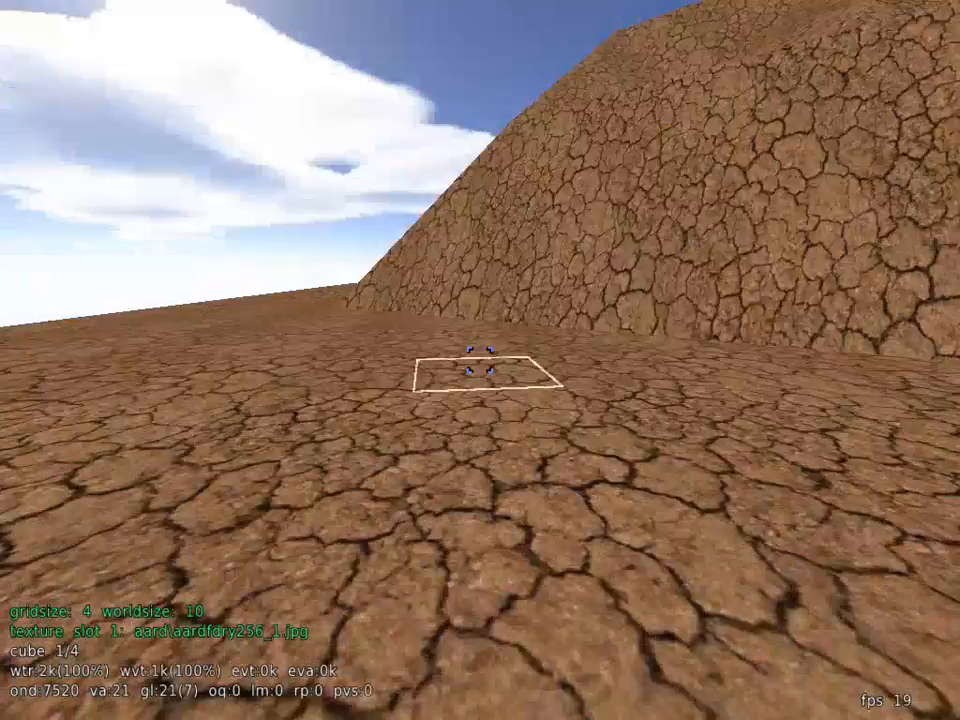
key("s")
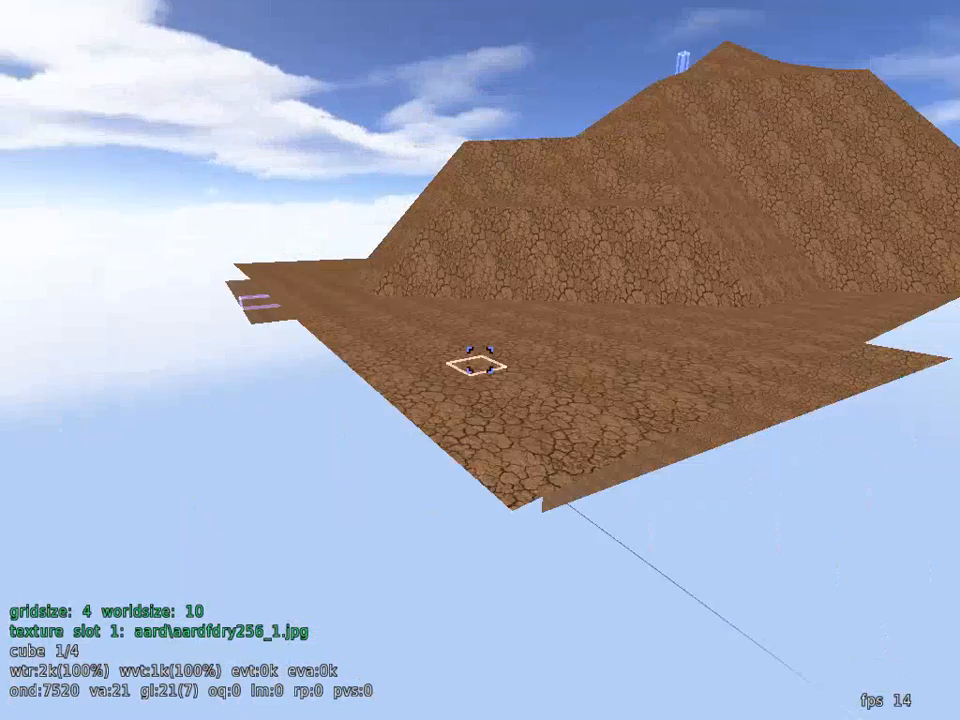
key("s")
key("w")
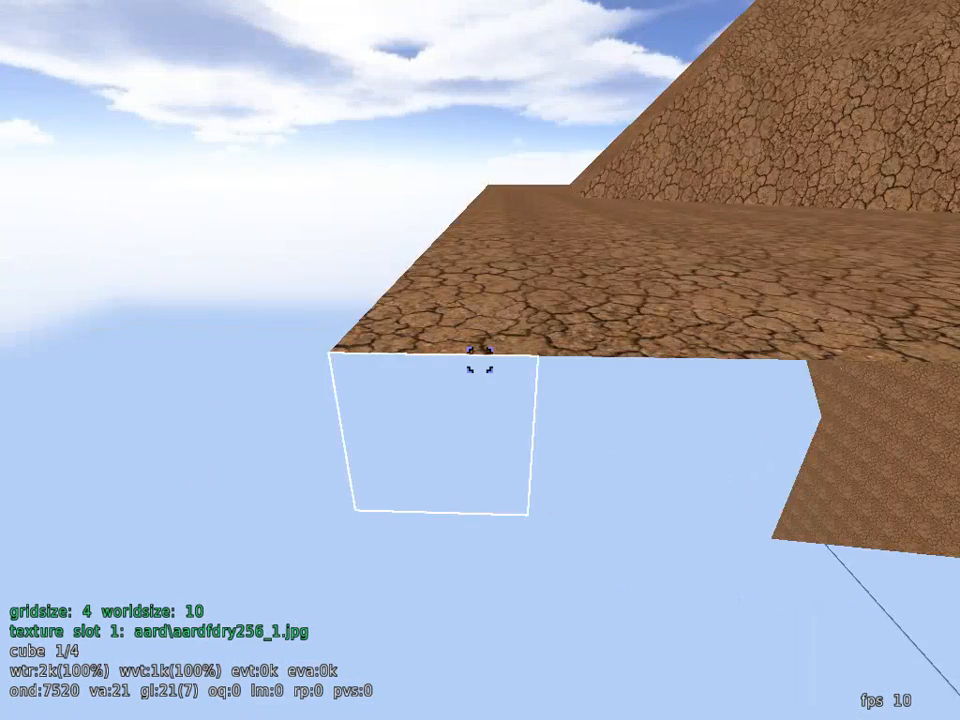
left_click(480, 360)
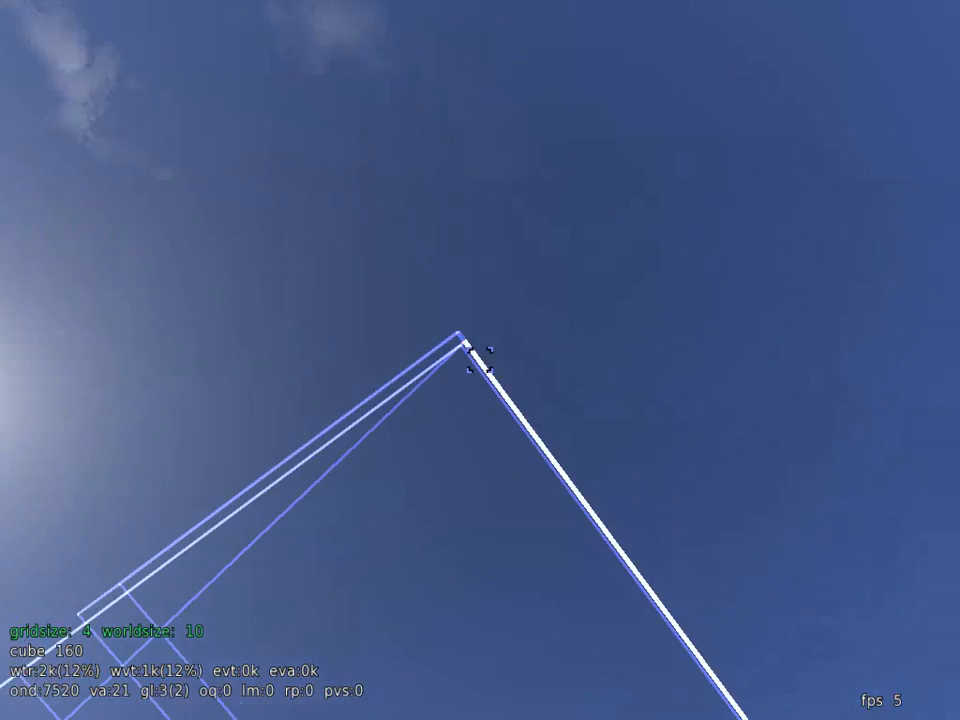
key("w")
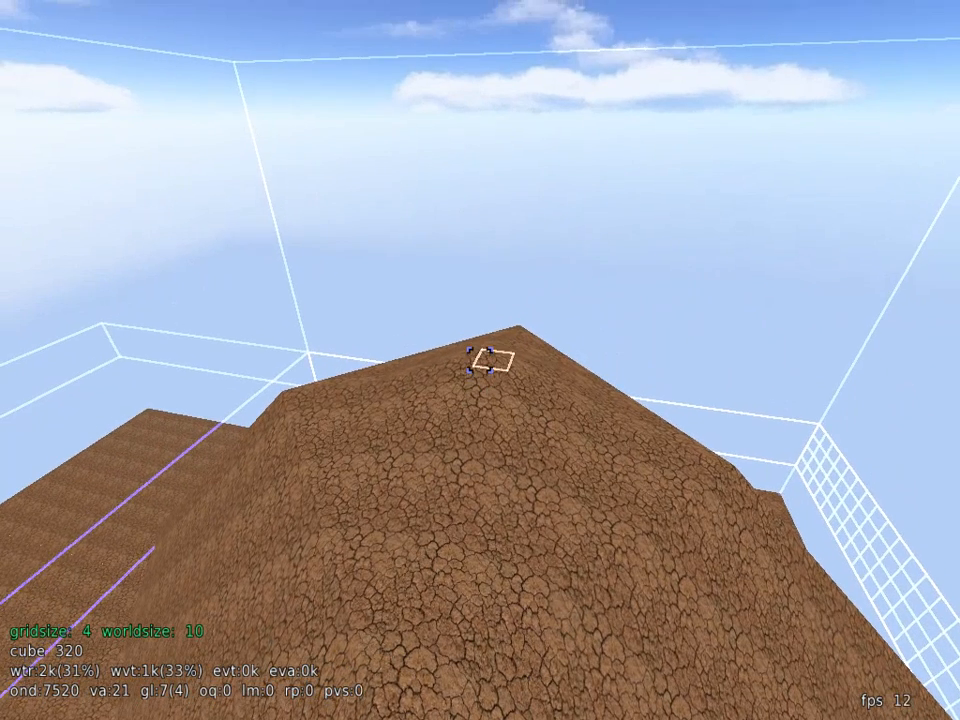
middle_click(480, 360)
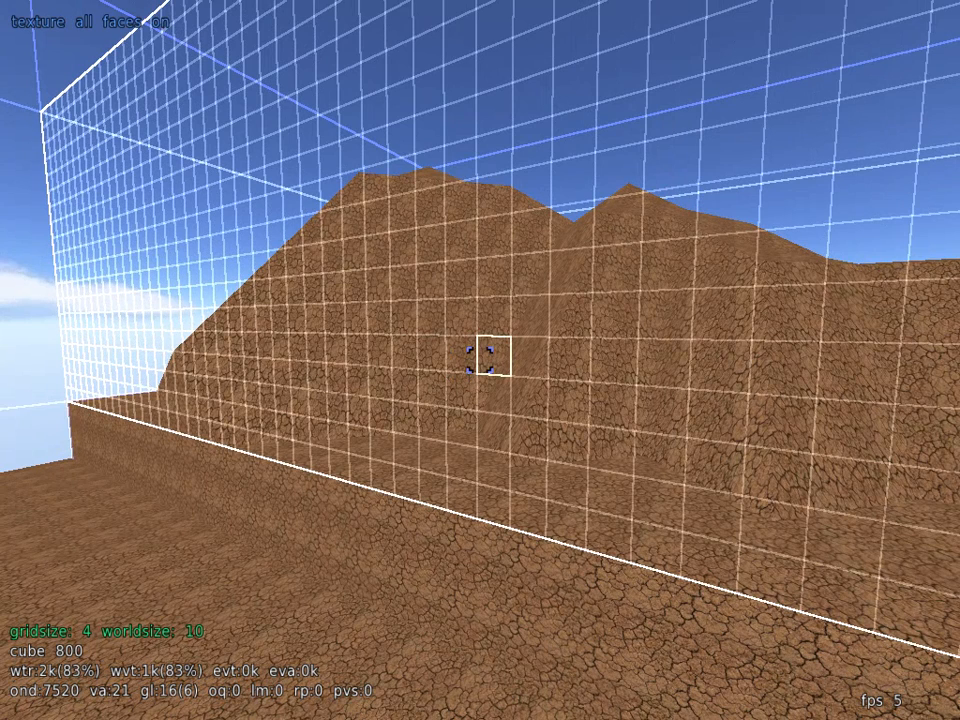
Apply the mossy stone wall texture loopix\mural1.jpg to the selected hill, and clear the selection.
key("y")
scroll(480, 360, "up", 1)
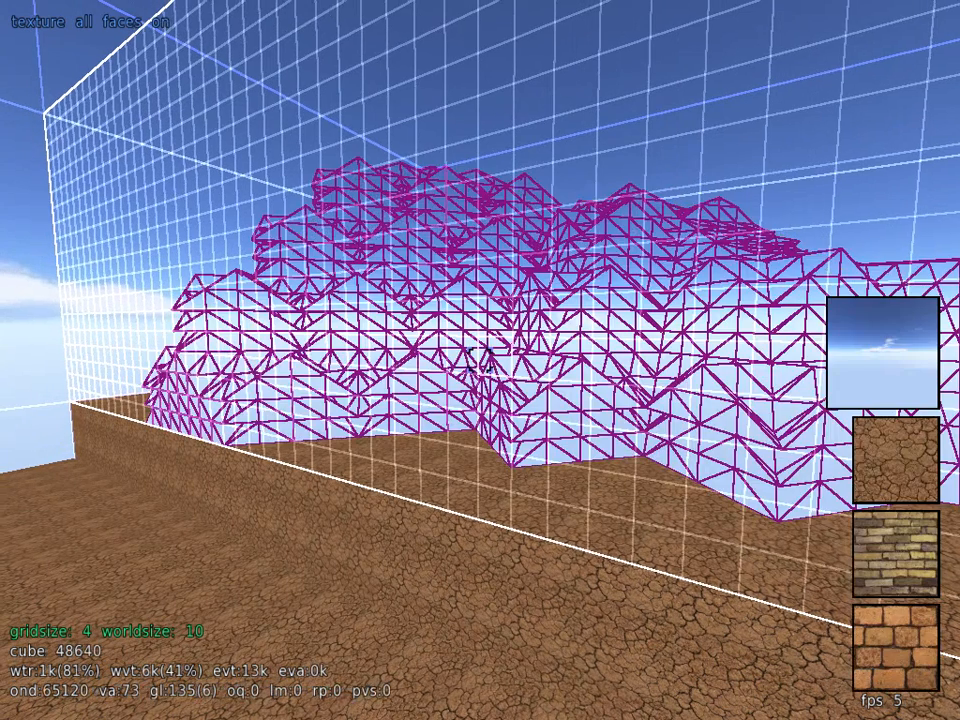
scroll(480, 360, "down", 1)
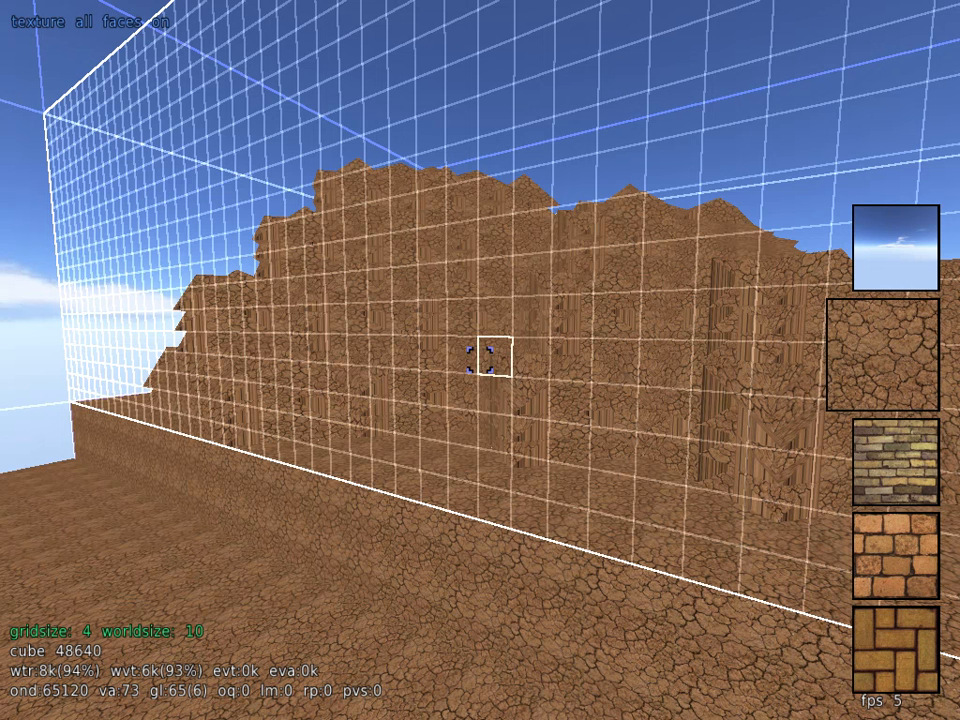
scroll(480, 360, "up", 7)
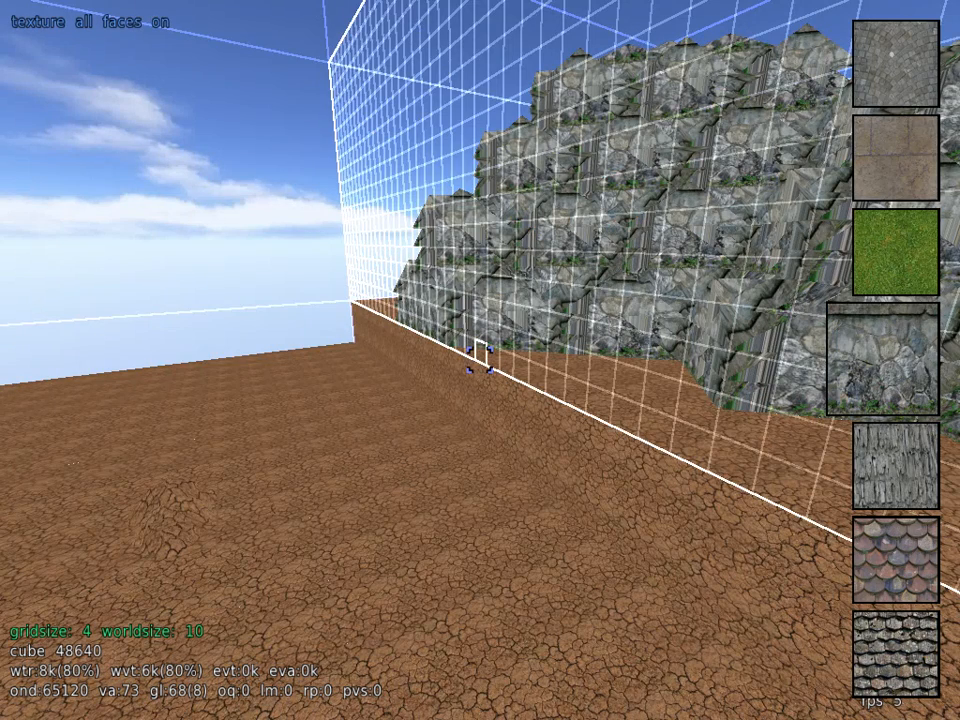
key("space")
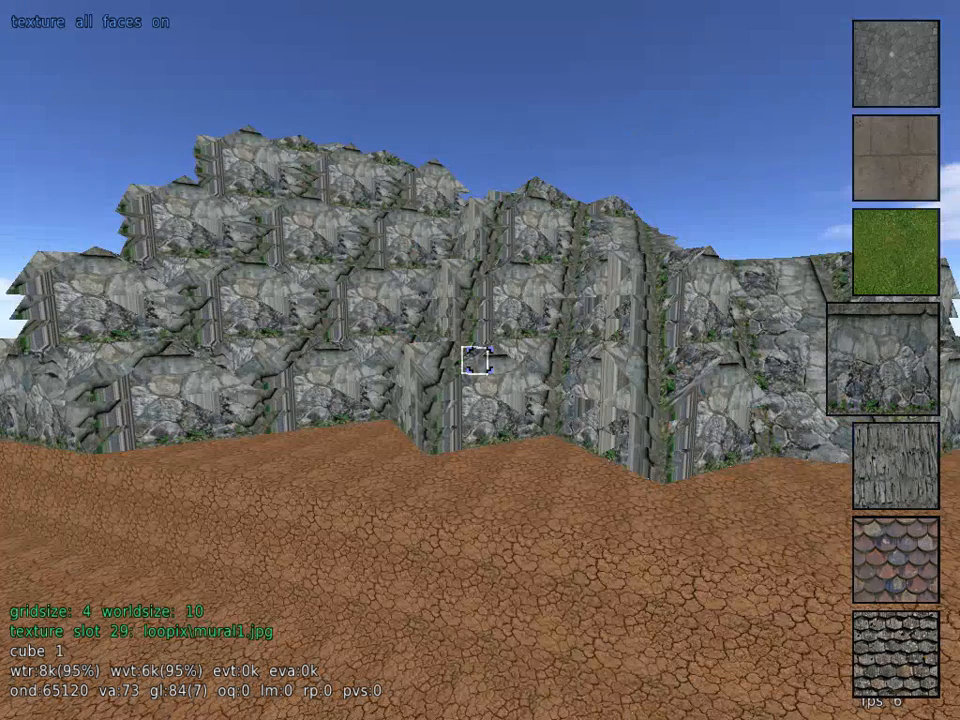
Examine the stone-textured hill from the ground to its peaks, and undo the texture change.
key("w")
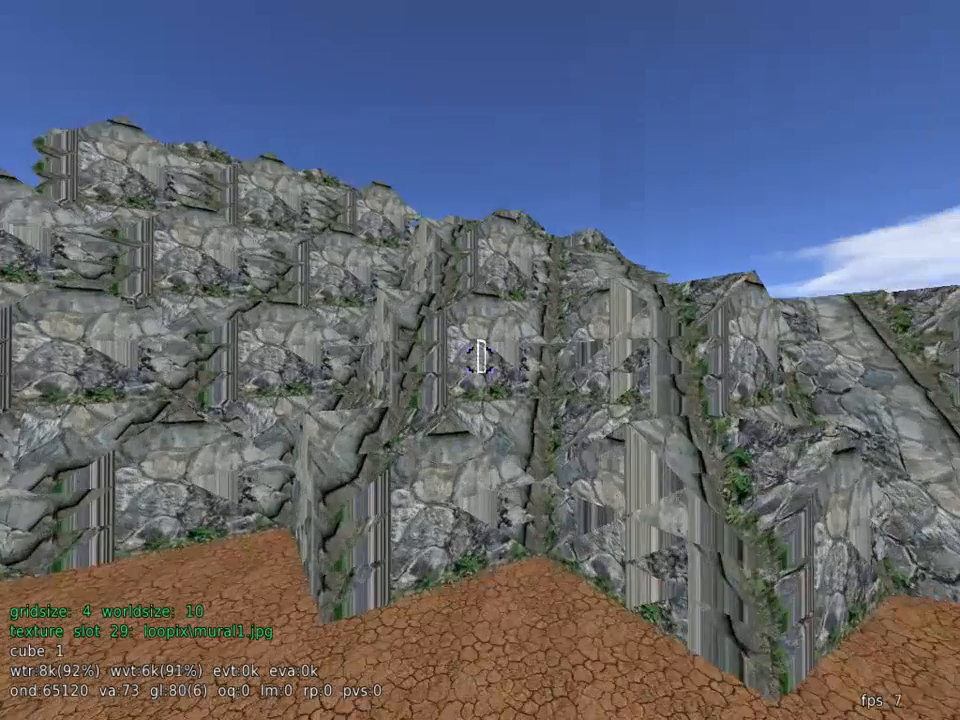
key("s")
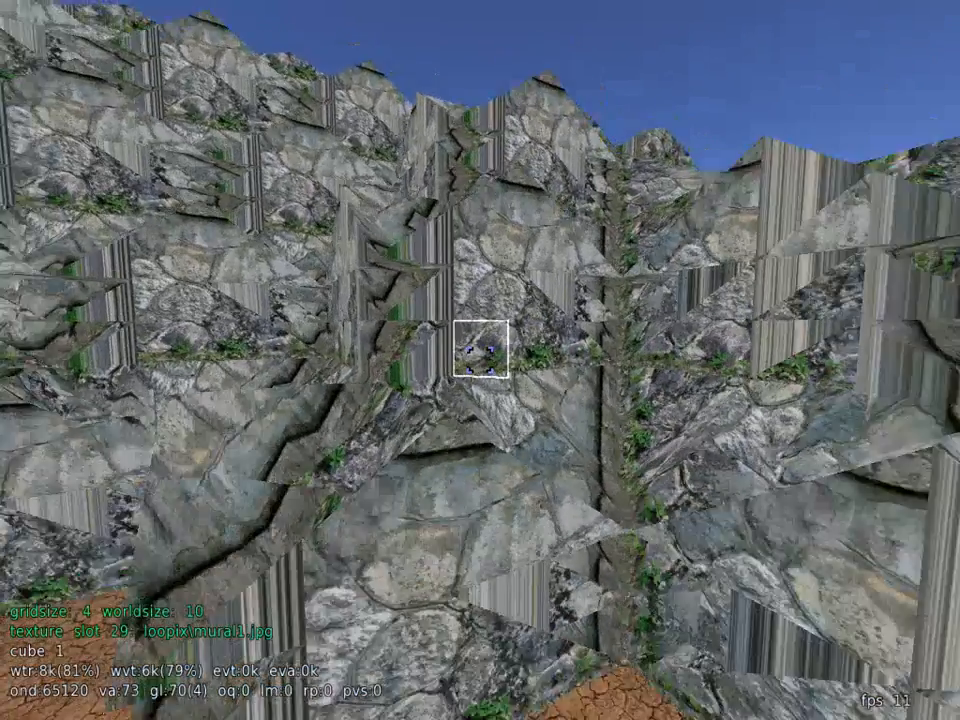
key("s")
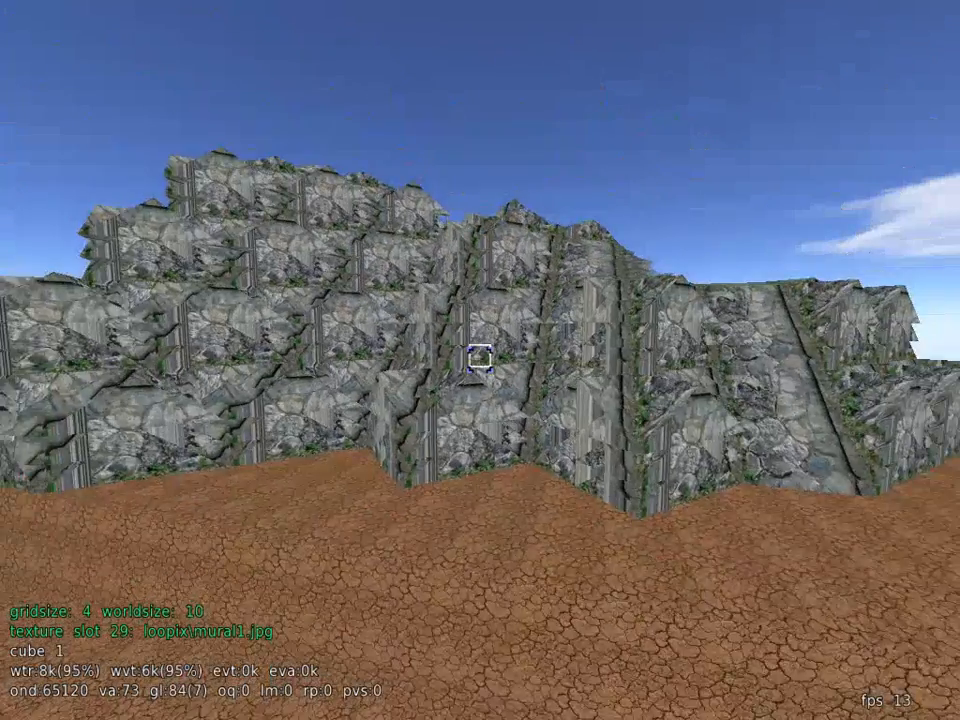
key("s")
key("w")
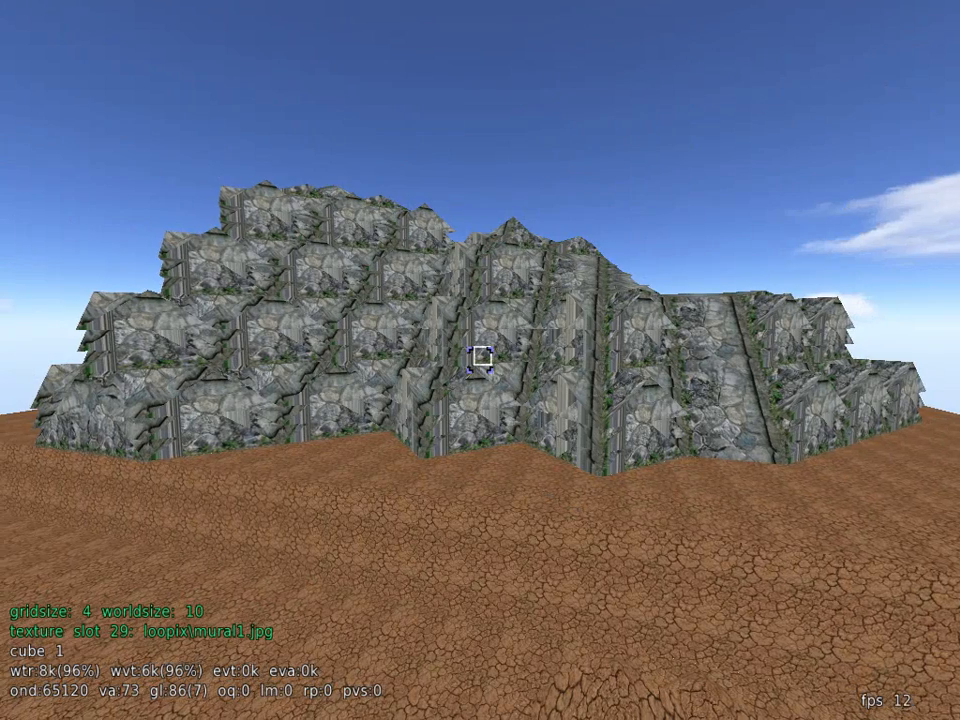
key("w")
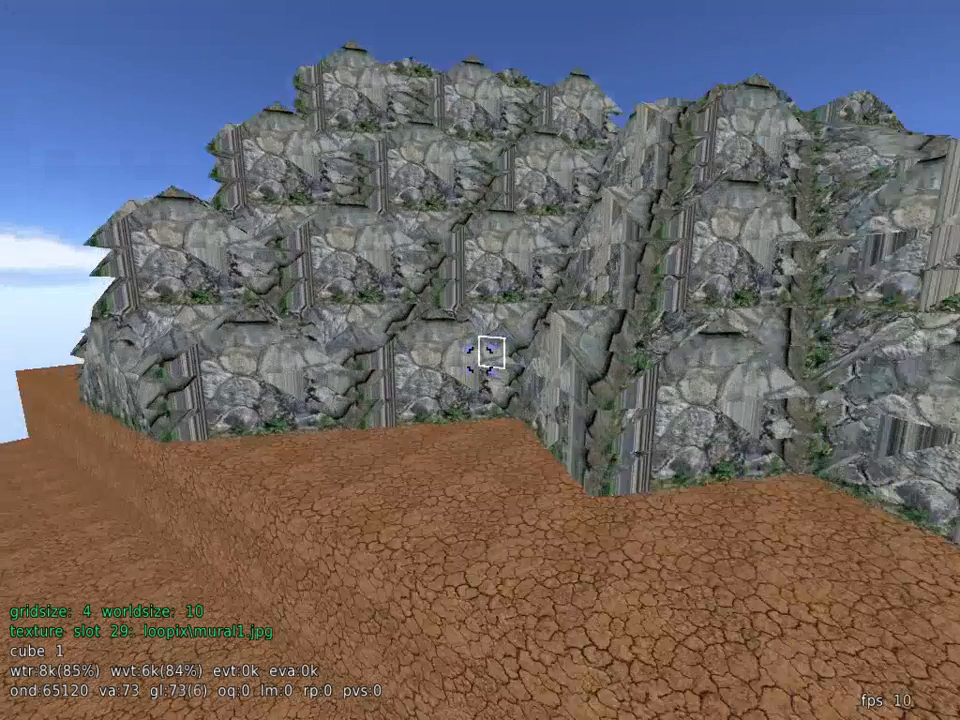
key("w")
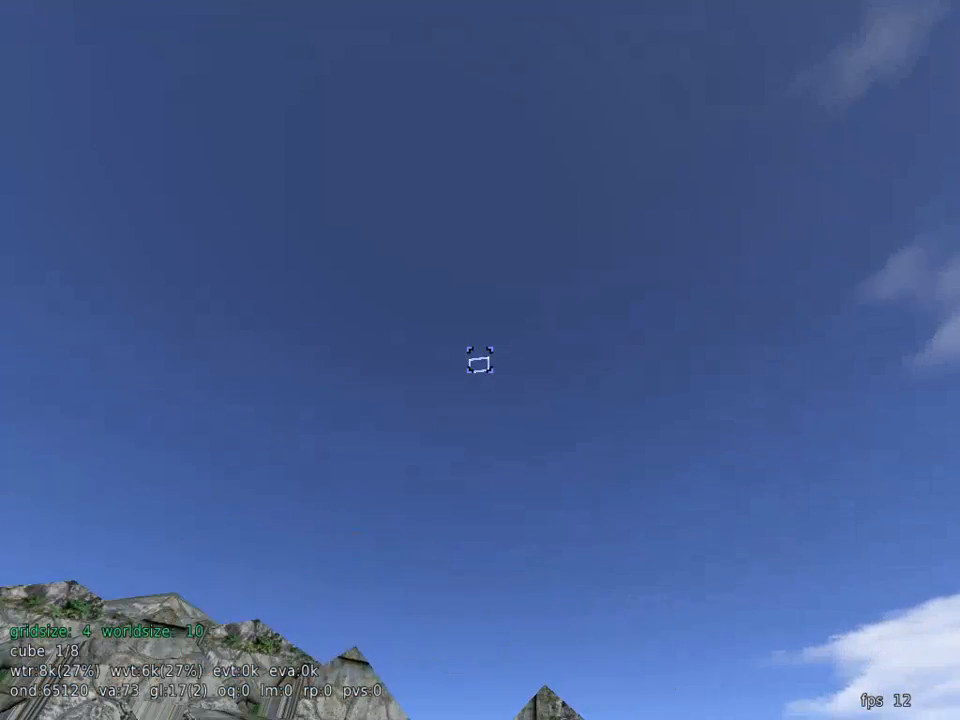
key("w")
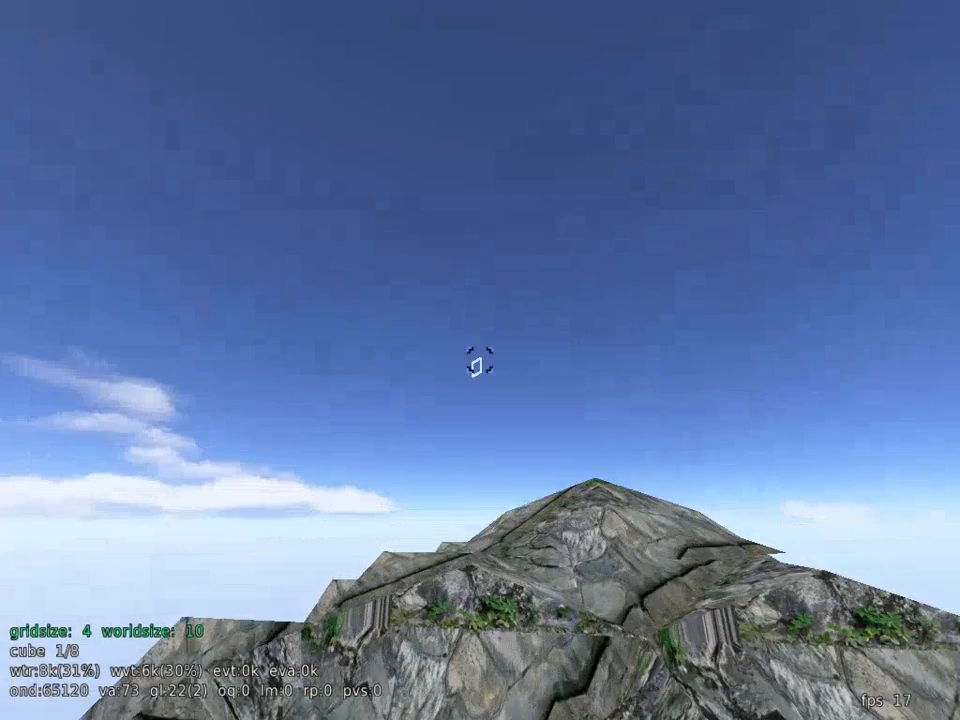
key("w")
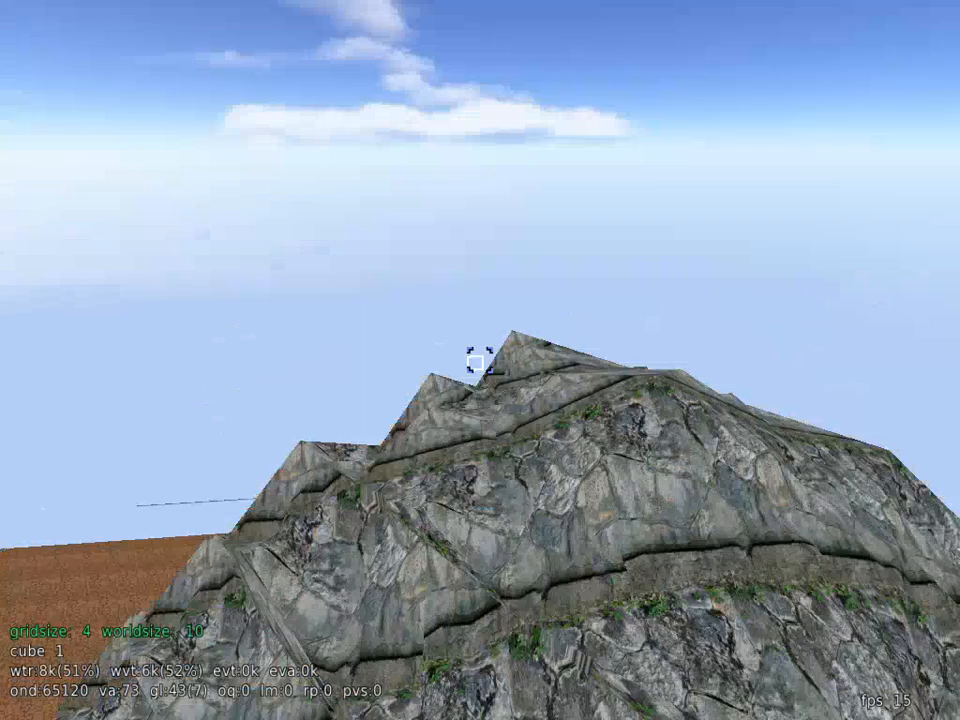
key("s")
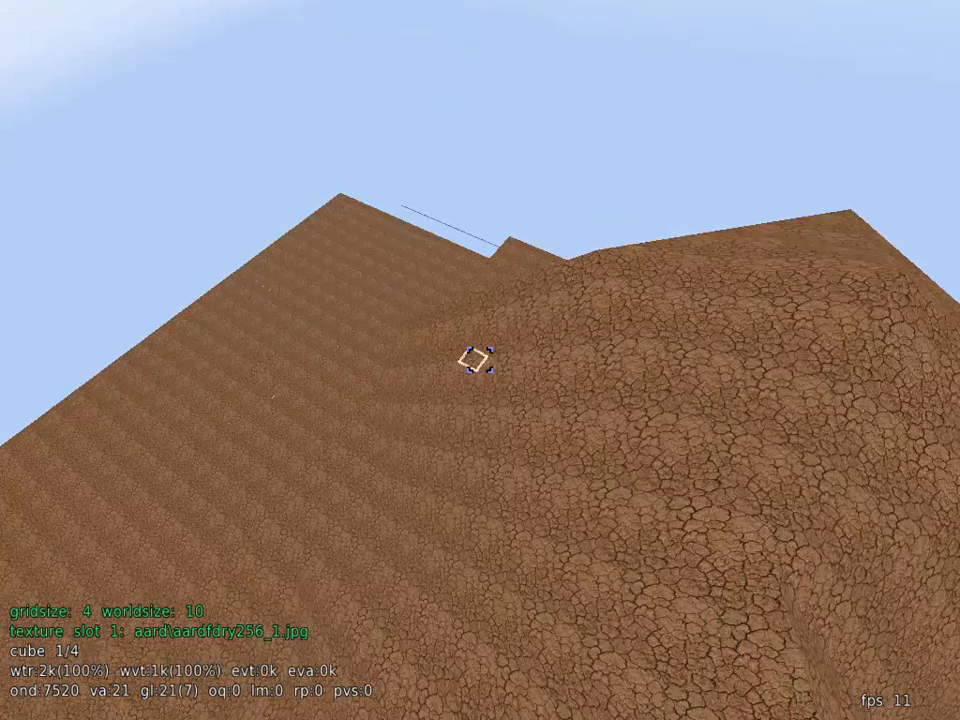
Reselect the whole hill at grid size 4, starting where its side meets the map edge and extending the box over the peak.
key("w")
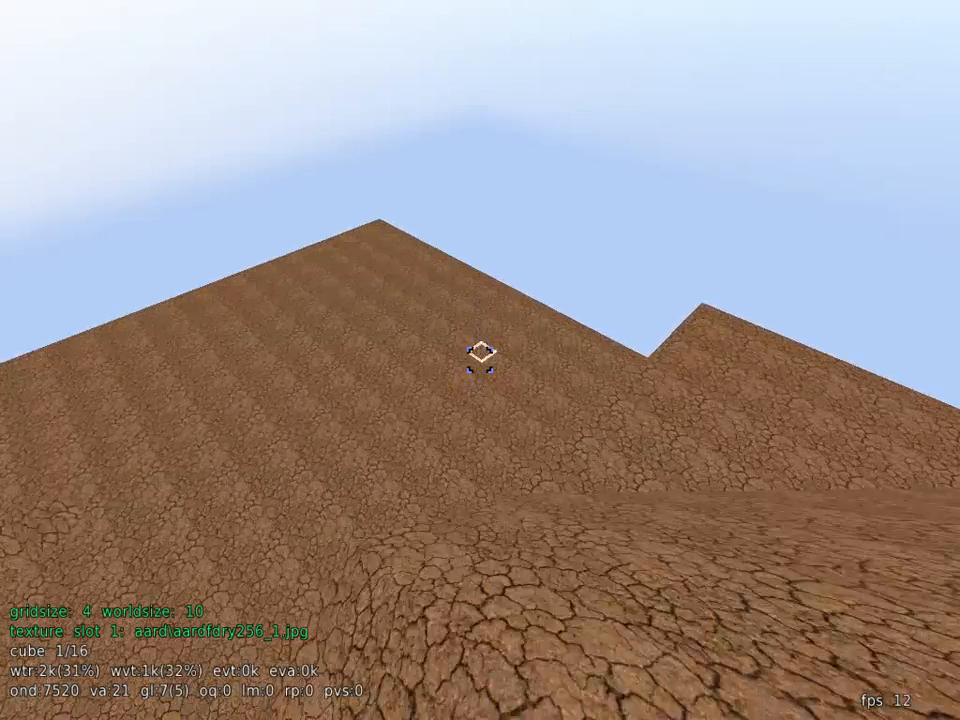
key("w")
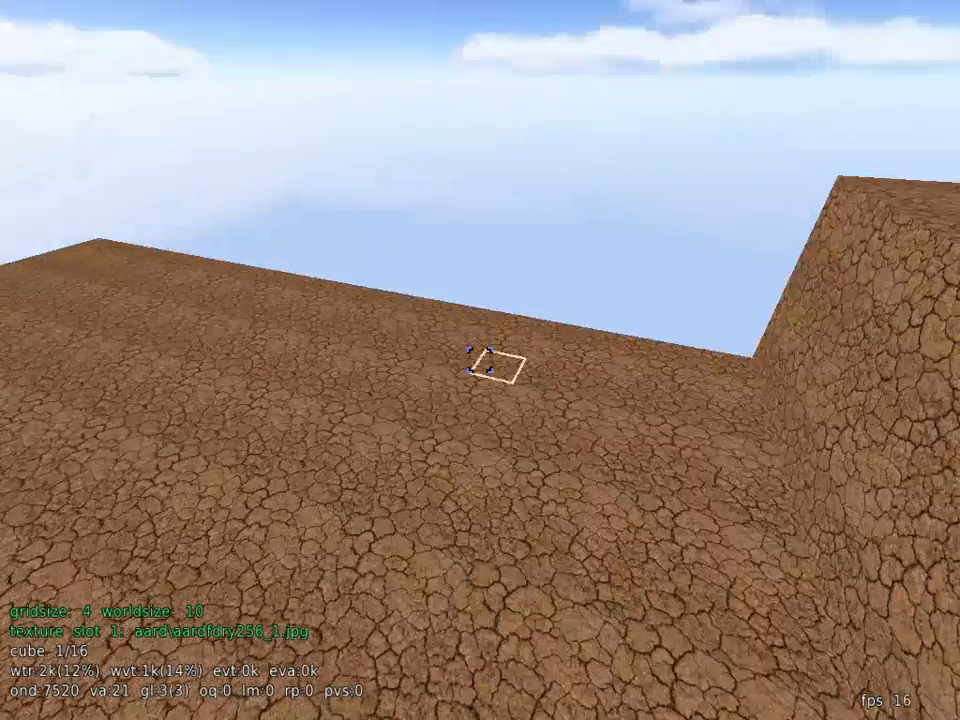
key("w")
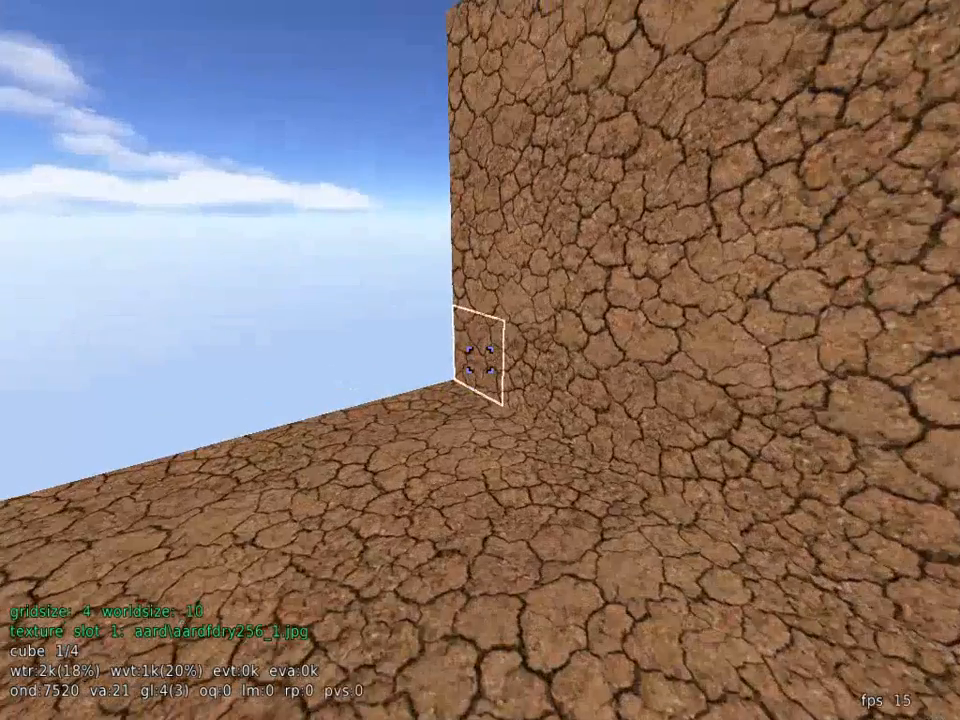
left_click(480, 360)
key("w")
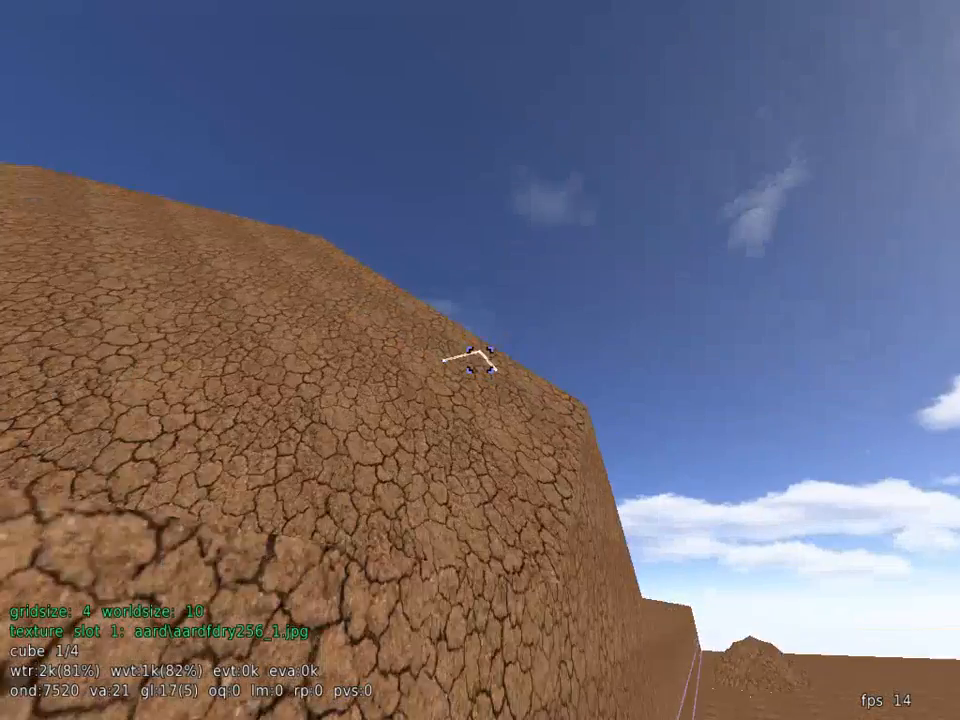
key("w")
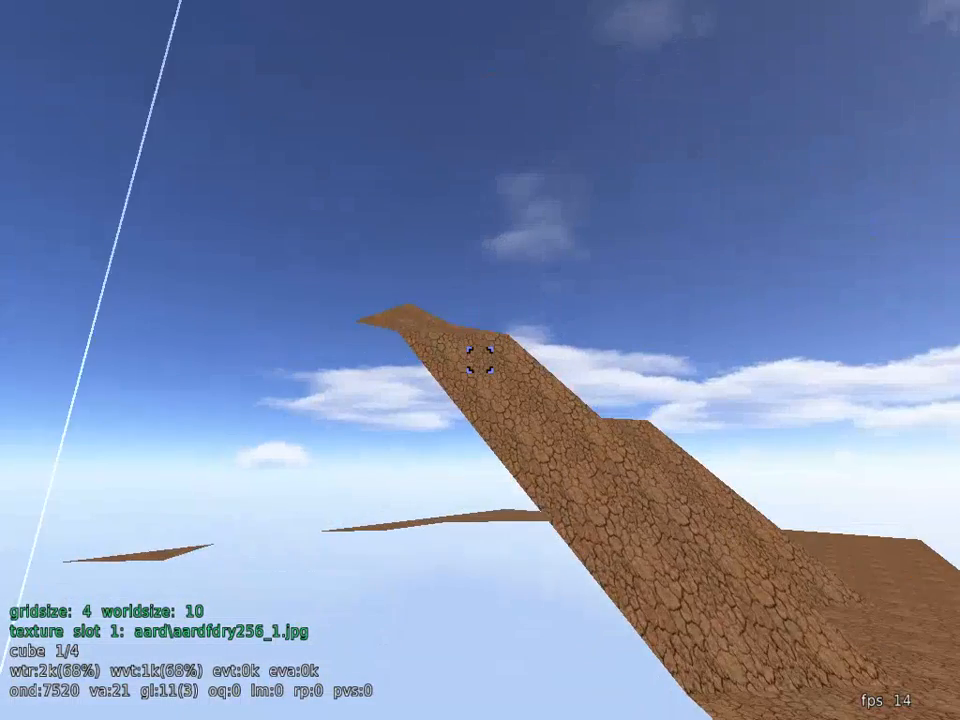
key("w")
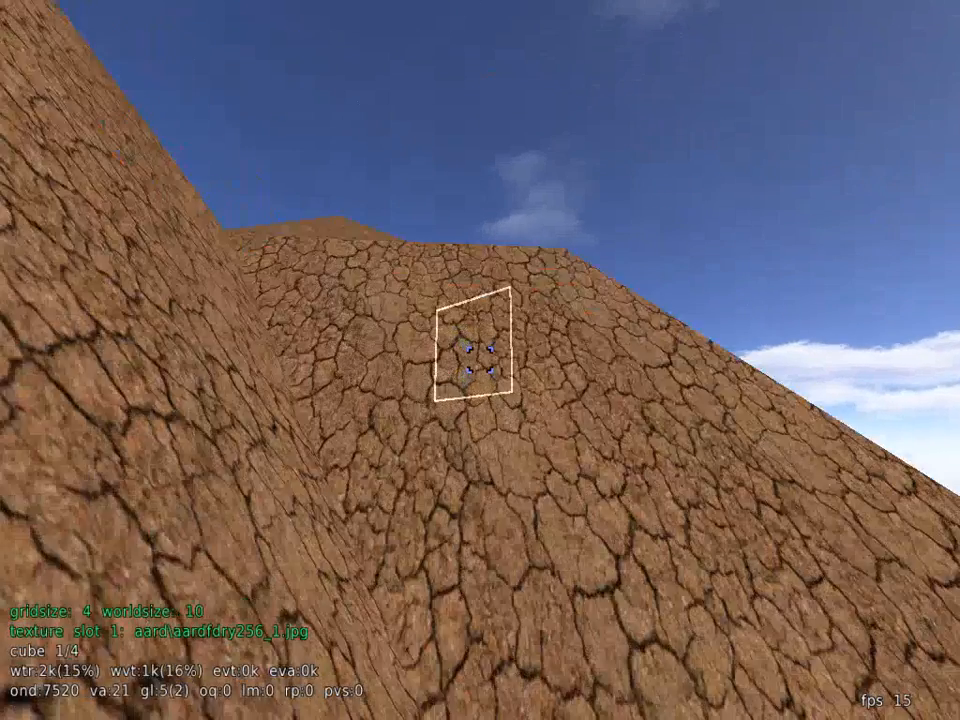
key("w")
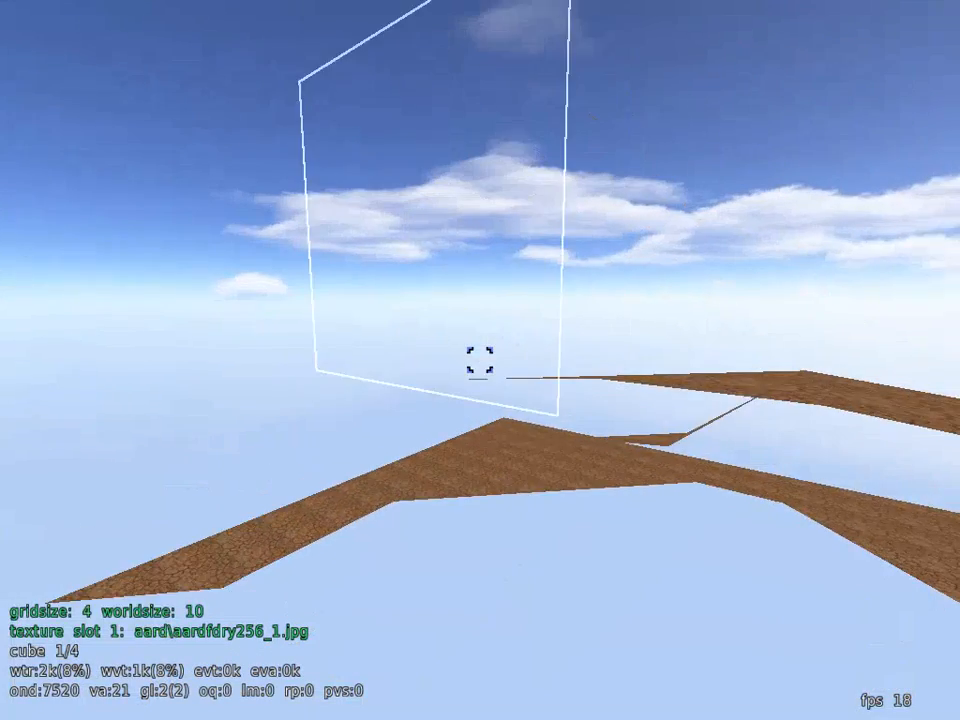
key("w")
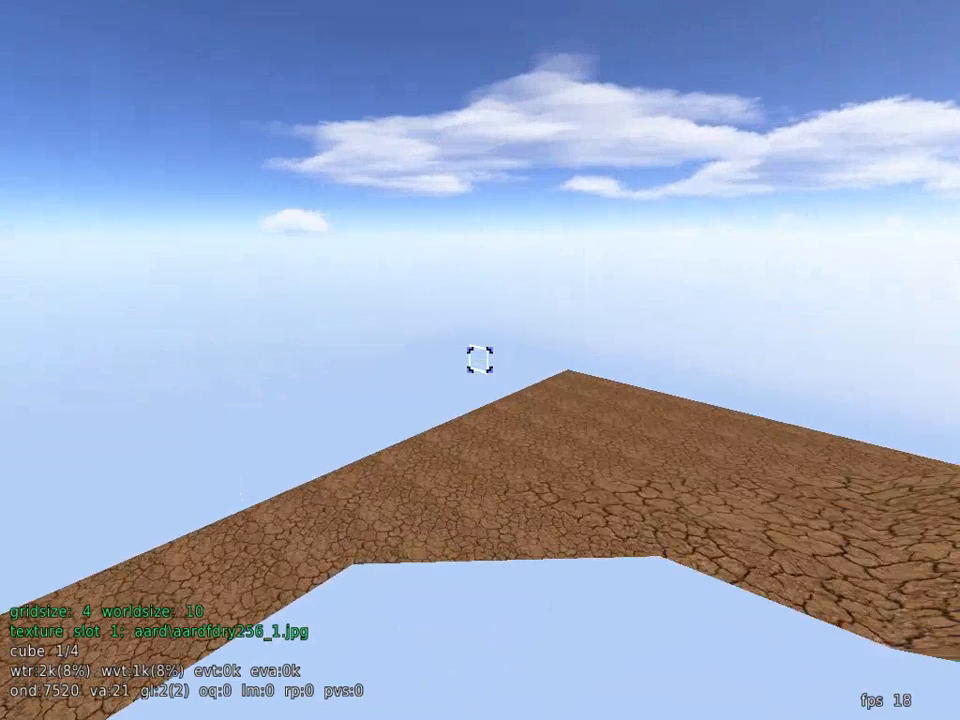
key("w")
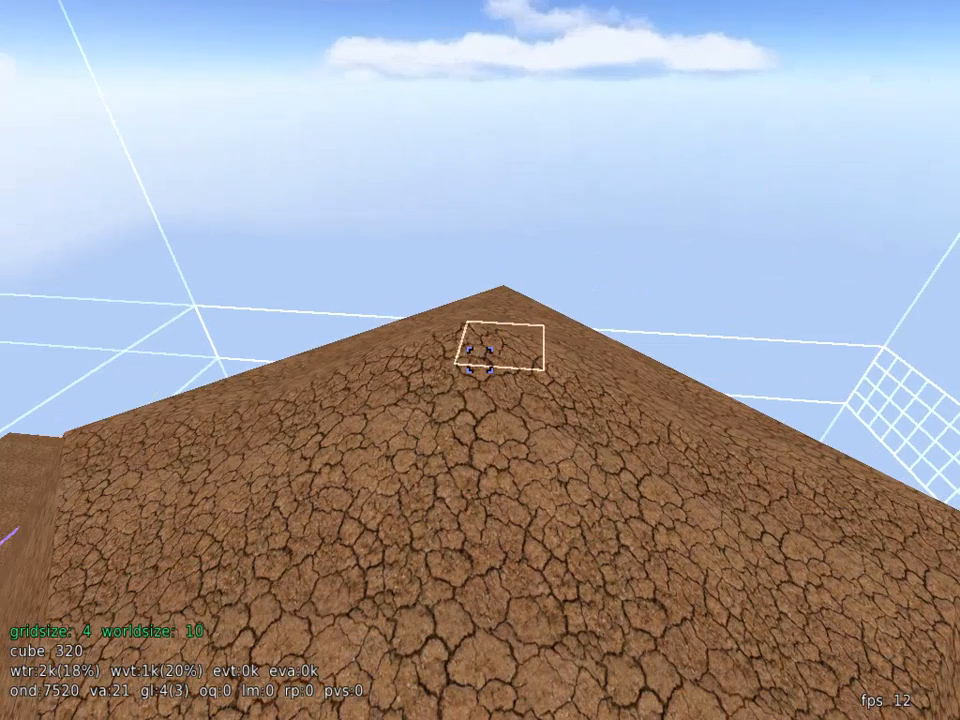
middle_click(480, 360)
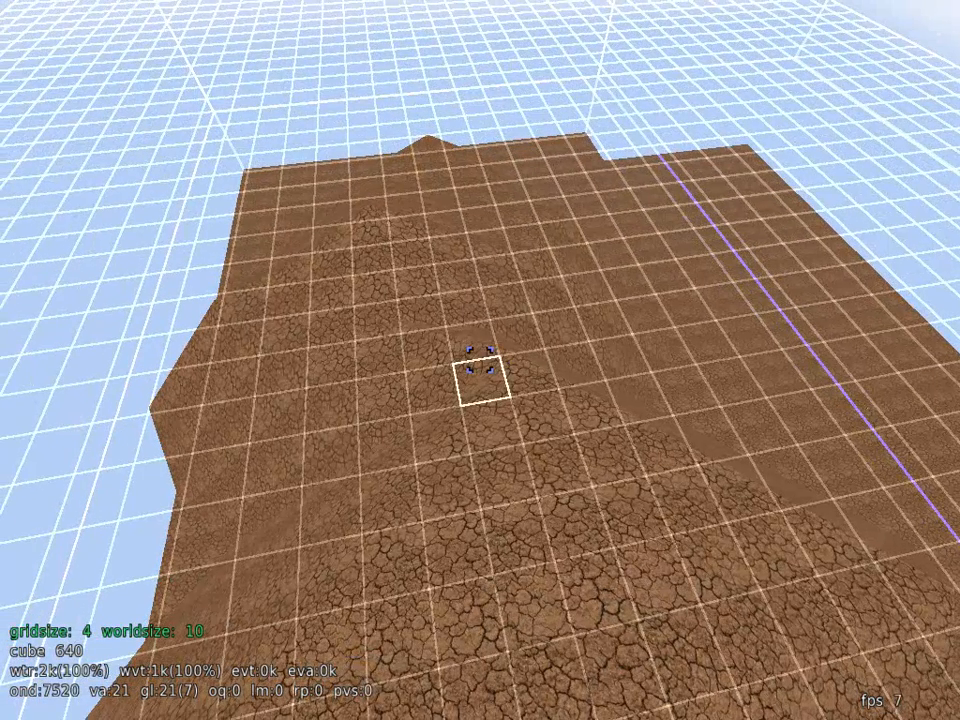
Cycle through the brick and block textures on the selected hill and settle on the rounded grey cobblestone texture.
scroll(480, 360, "down", 1)
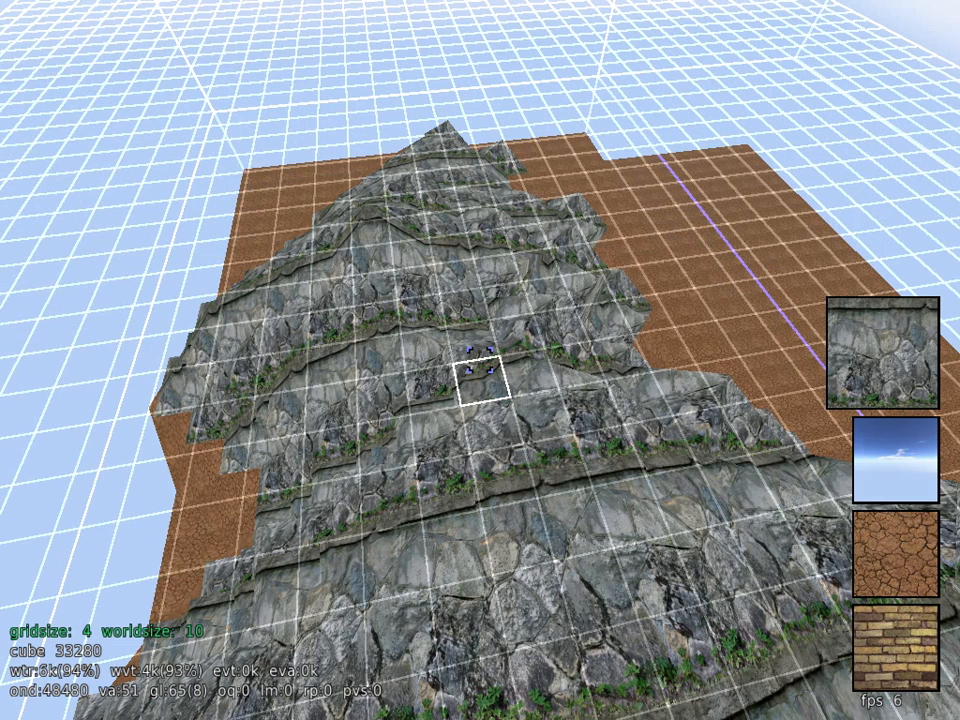
scroll(480, 360, "down", 8)
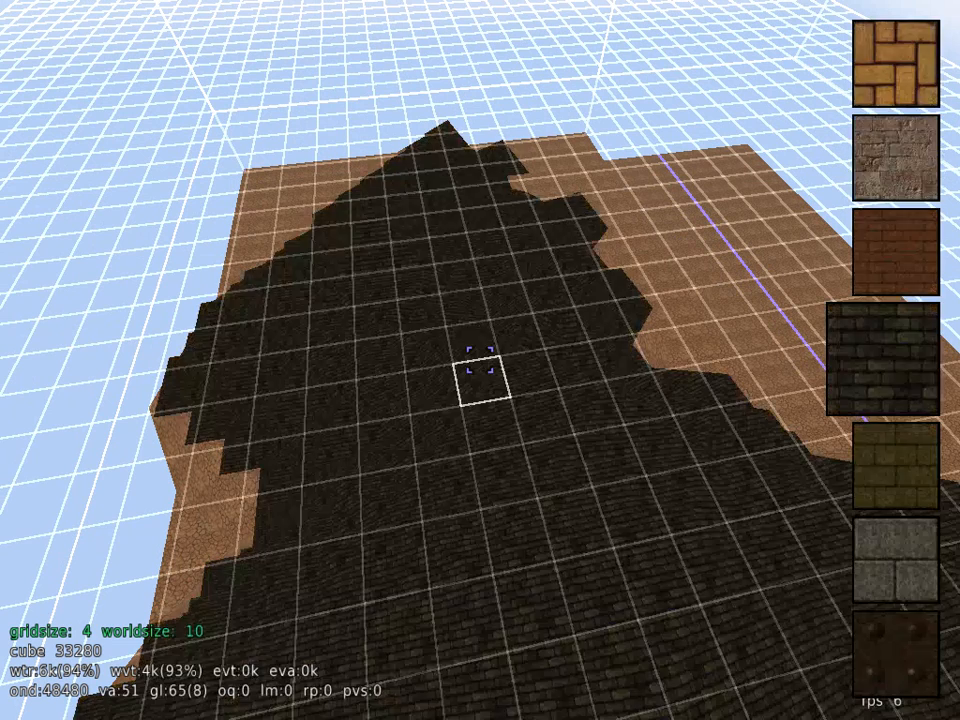
scroll(480, 360, "down", 2)
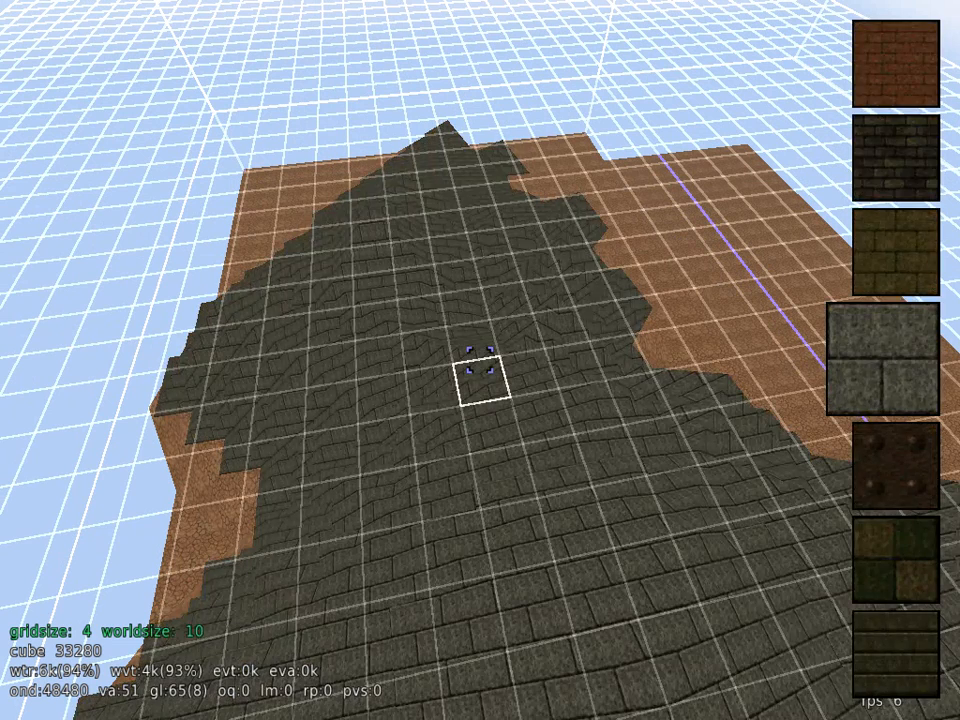
scroll(480, 360, "down", 5)
scroll(480, 370, "down", 6)
scroll(480, 360, "up", 2)
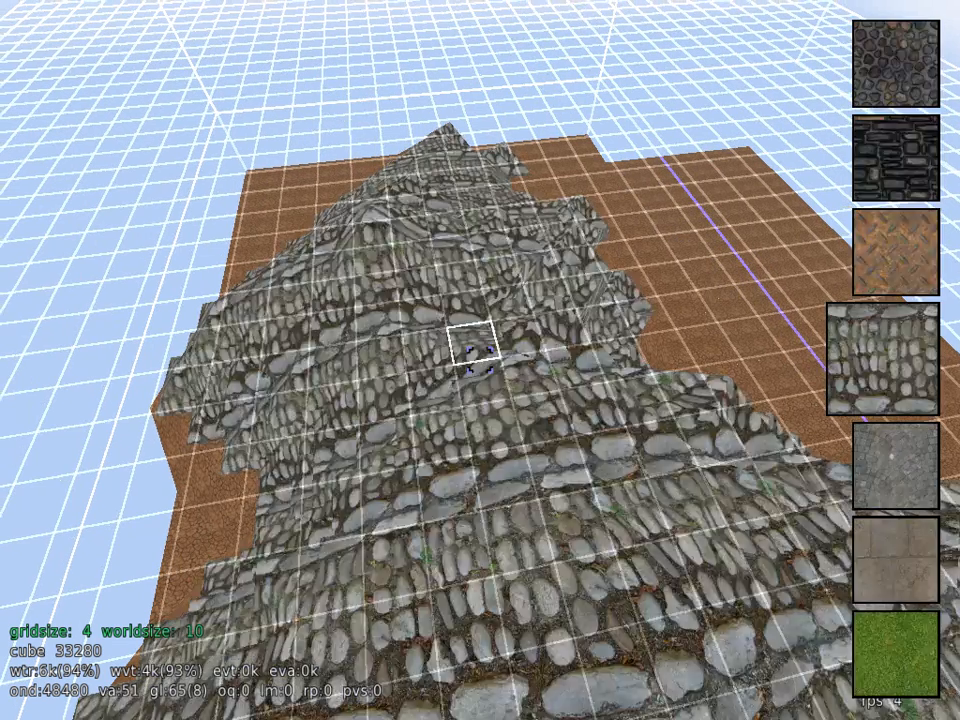
Retexture the selected hill with the dark leafy grass texture aard\aardograss_1.jpg, and clear the selection.
scroll(480, 360, "up", 5)
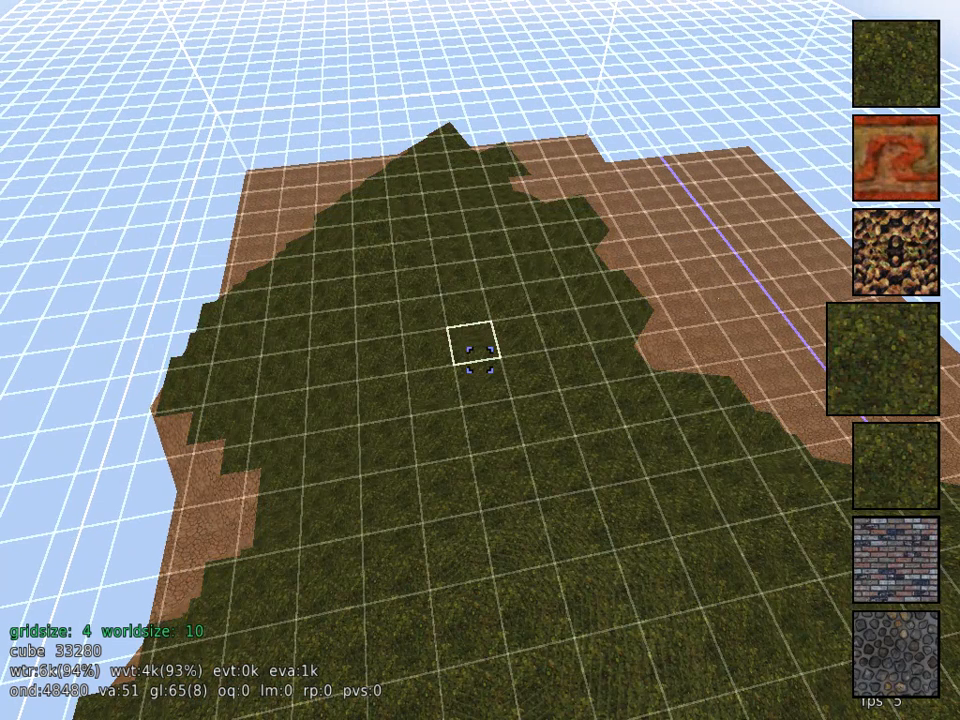
scroll(480, 360, "down", 2)
scroll(480, 360, "up", 2)
scroll(480, 360, "down", 1)
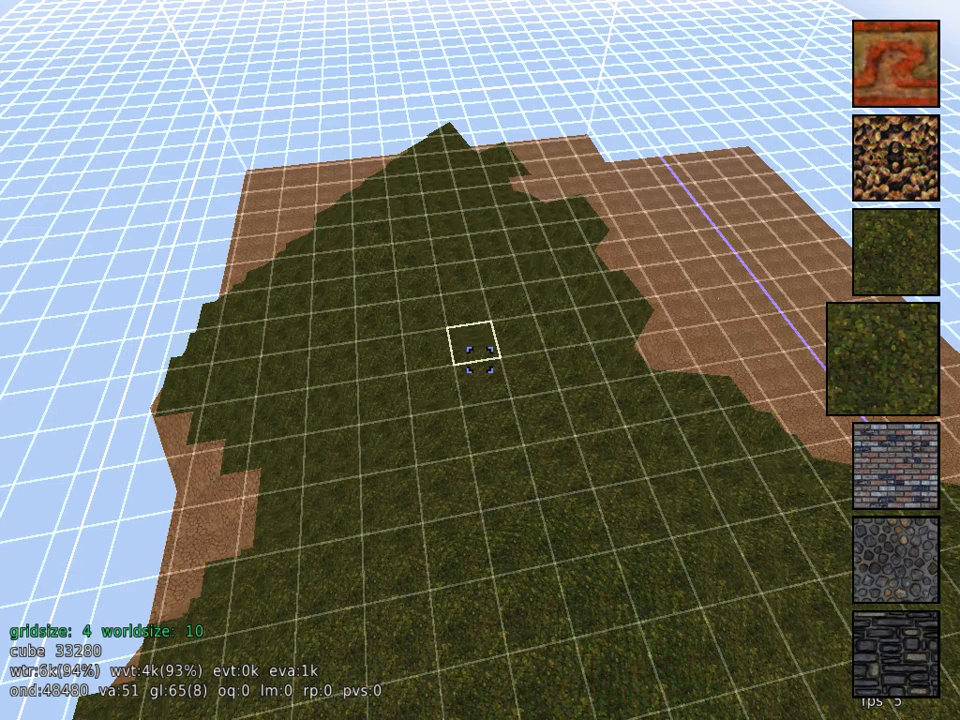
key("space")
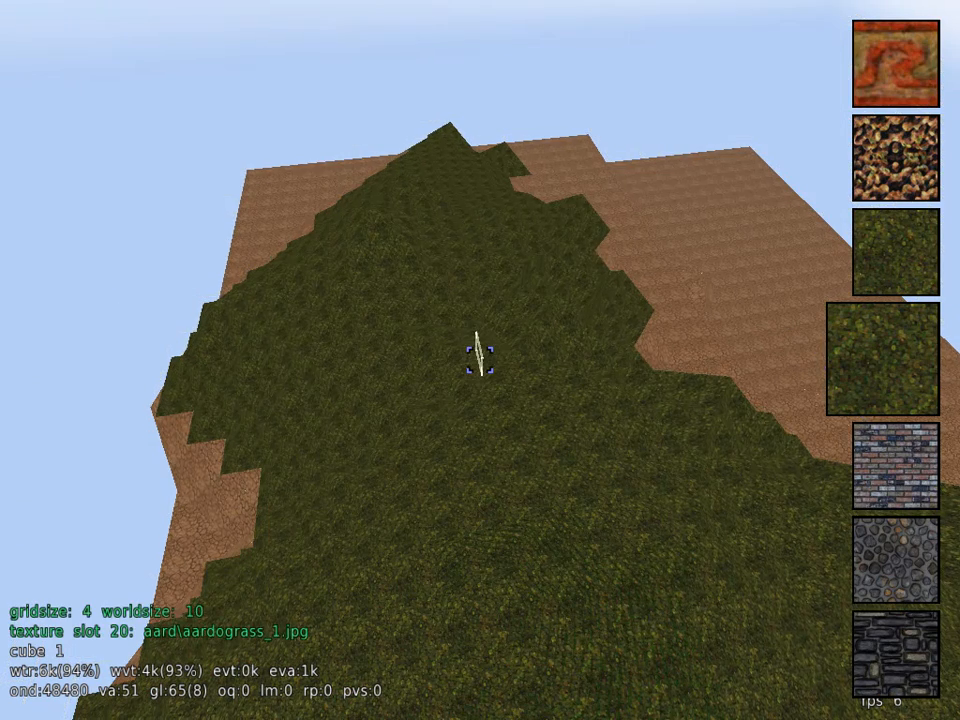
Examine the grass-textured hill close up, flying over its ridges and down its side to the dry ground.
key("w")
key("w")
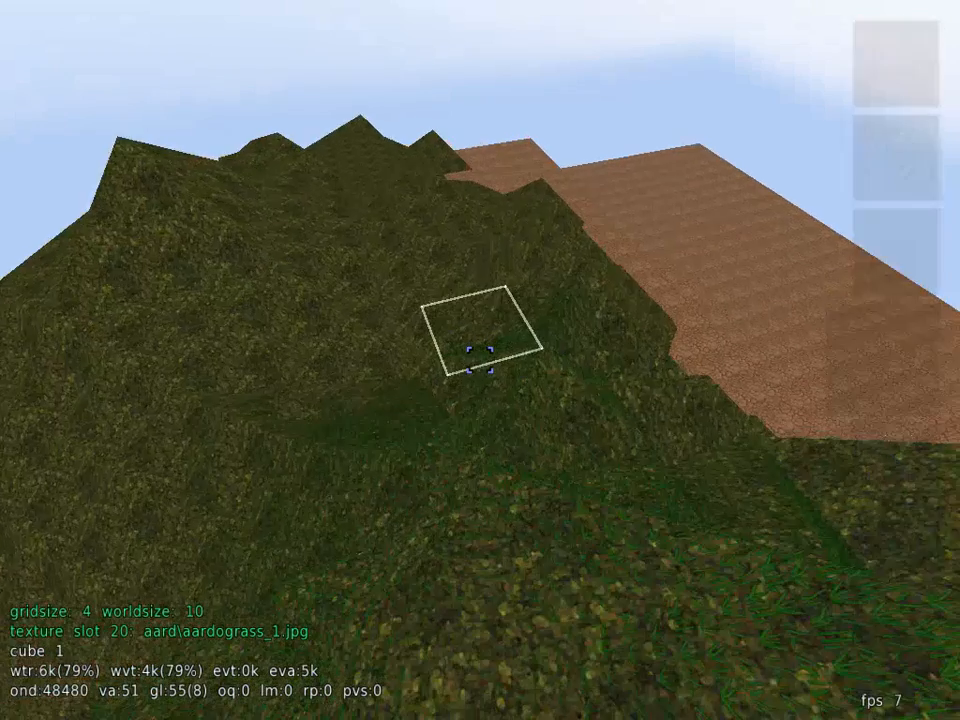
key("w")
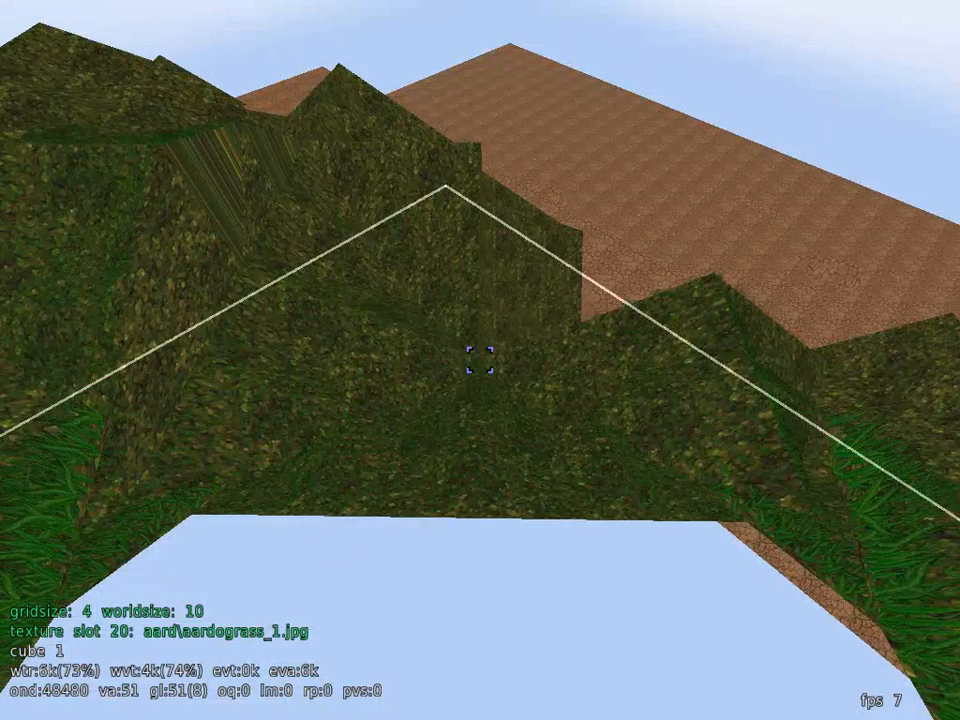
key("s")
key("w")
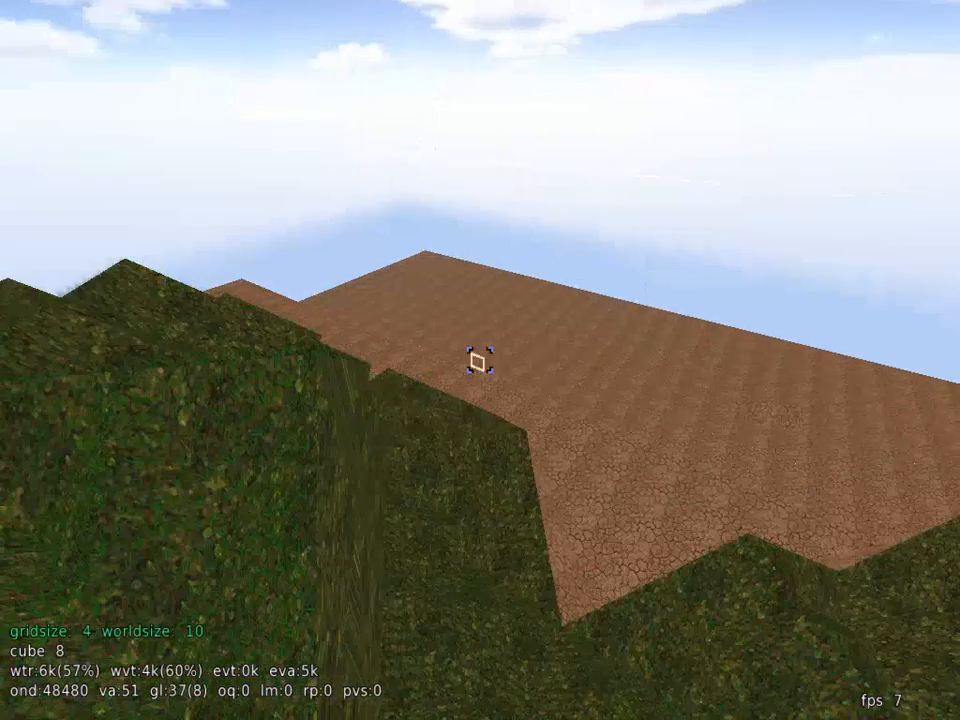
key("w")
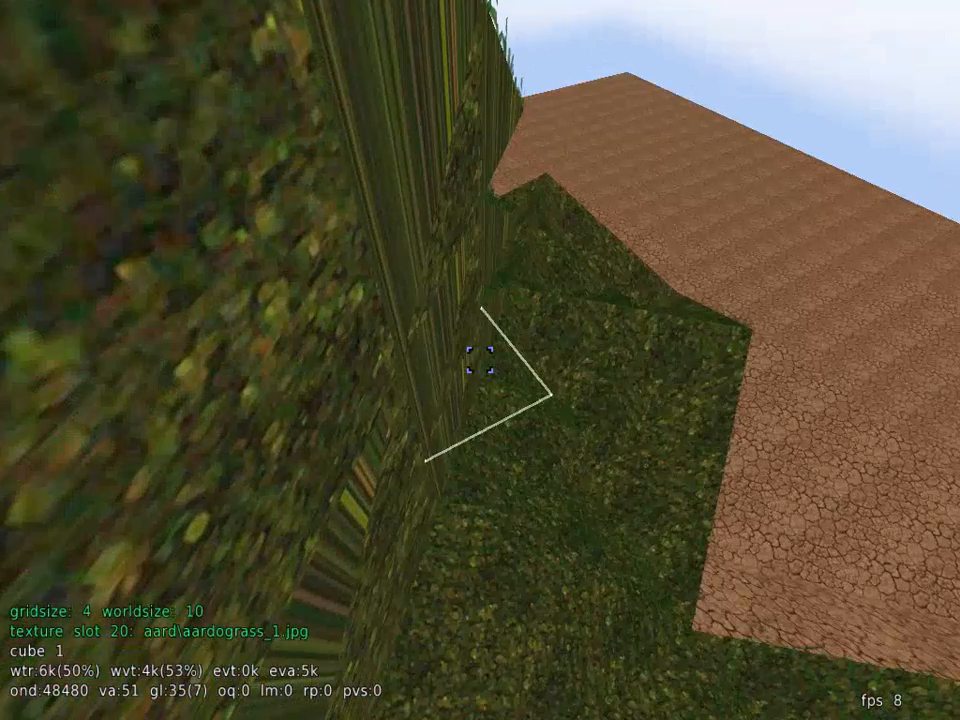
key("w")
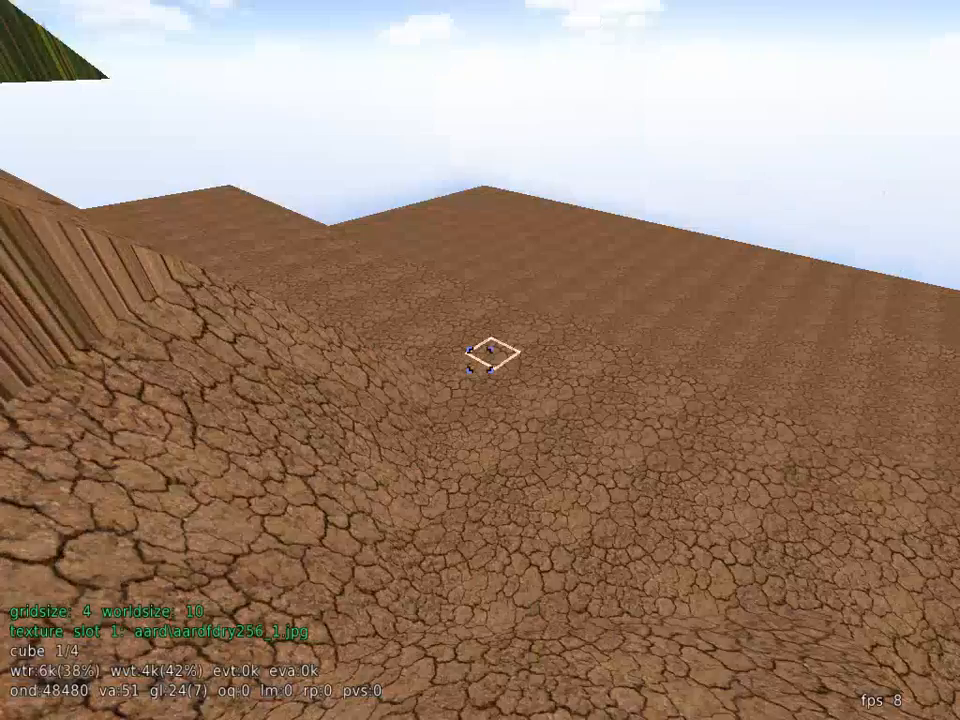
Examine the hill from the ground, viewing its grass slopes and the border with the cracked dirt both from afar and up close.
key("s")
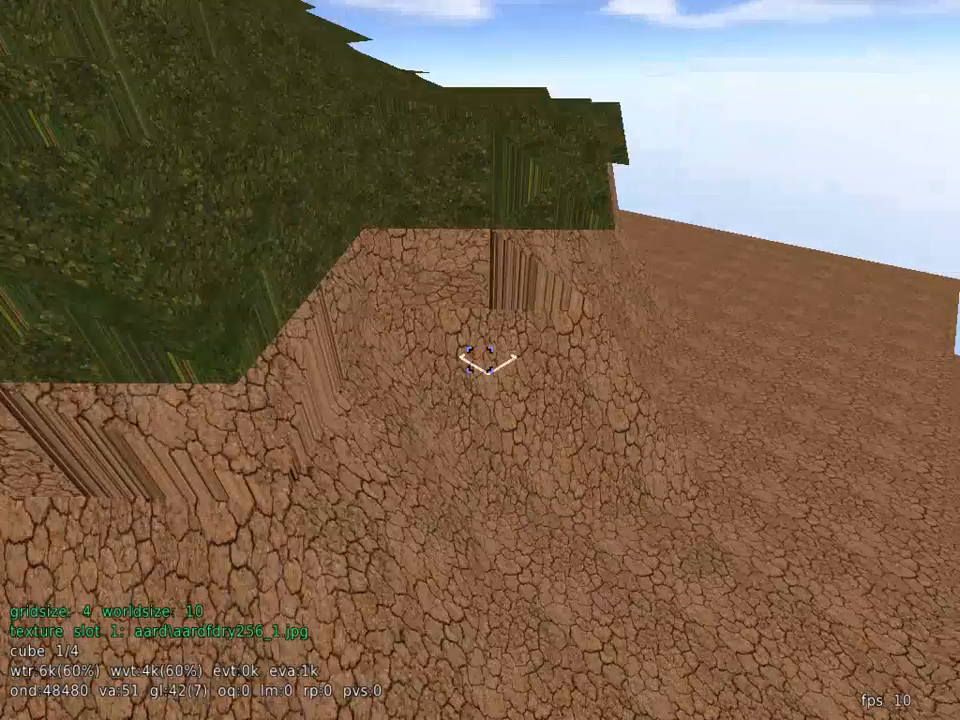
key("s")
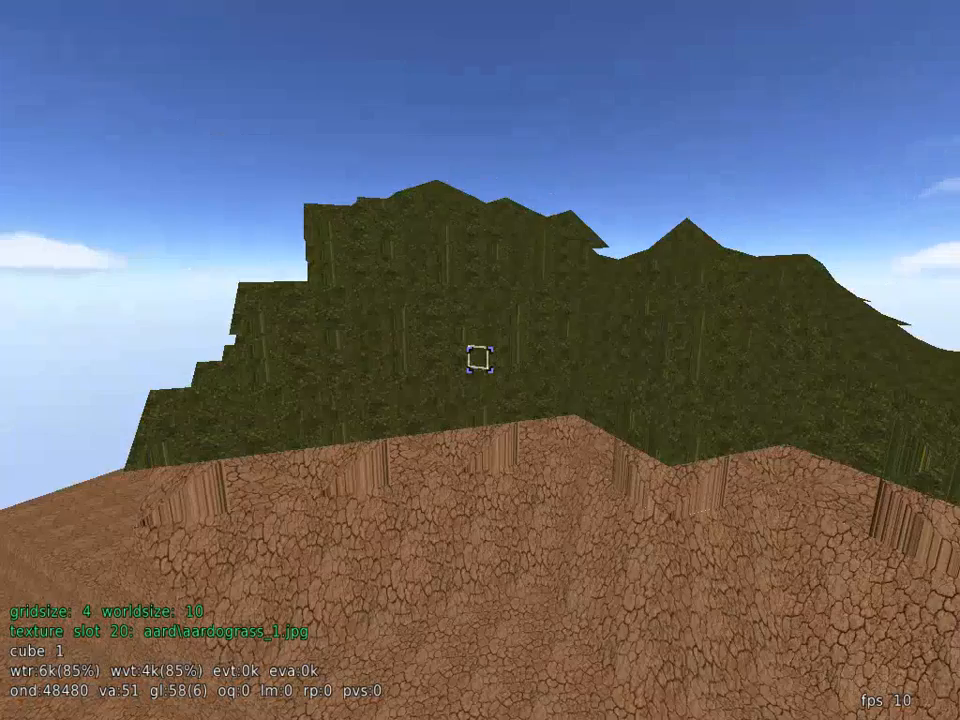
key("s")
key("w")
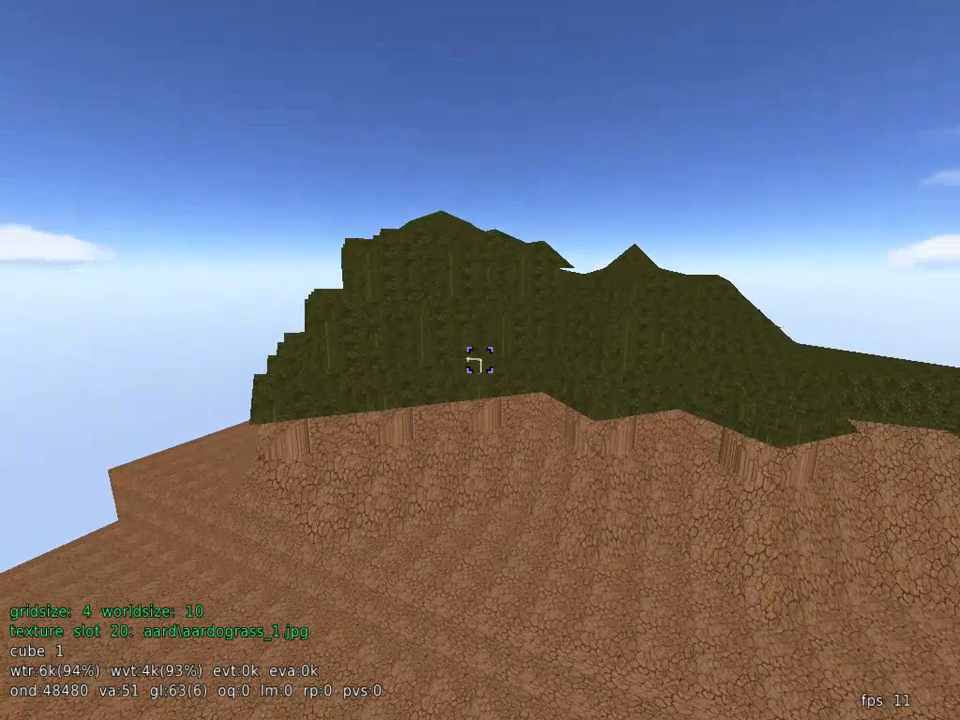
key("w")
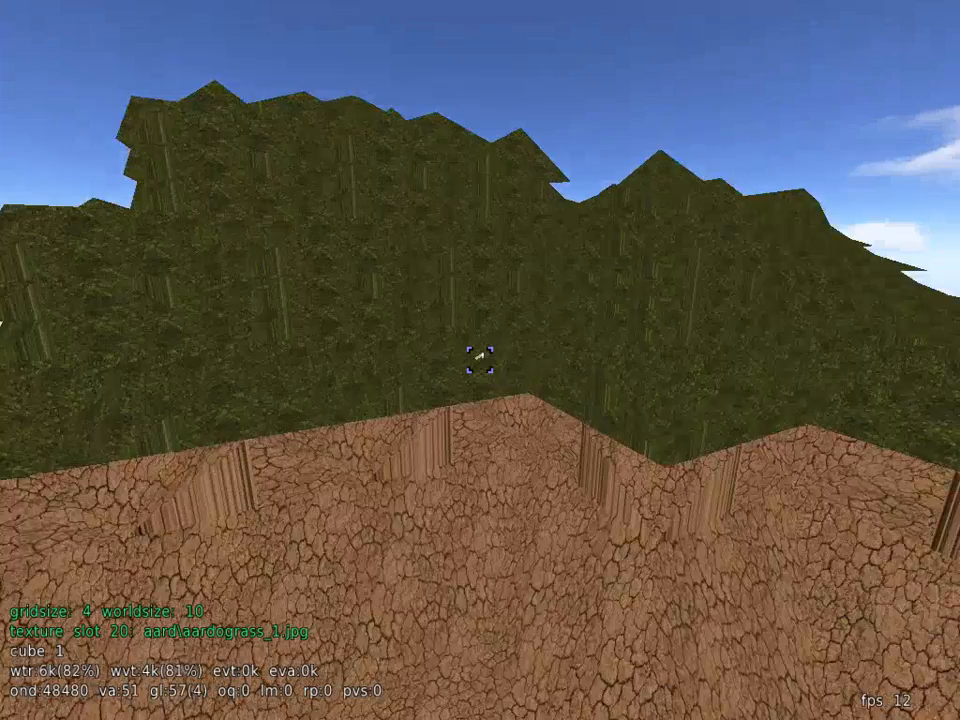
key("w")
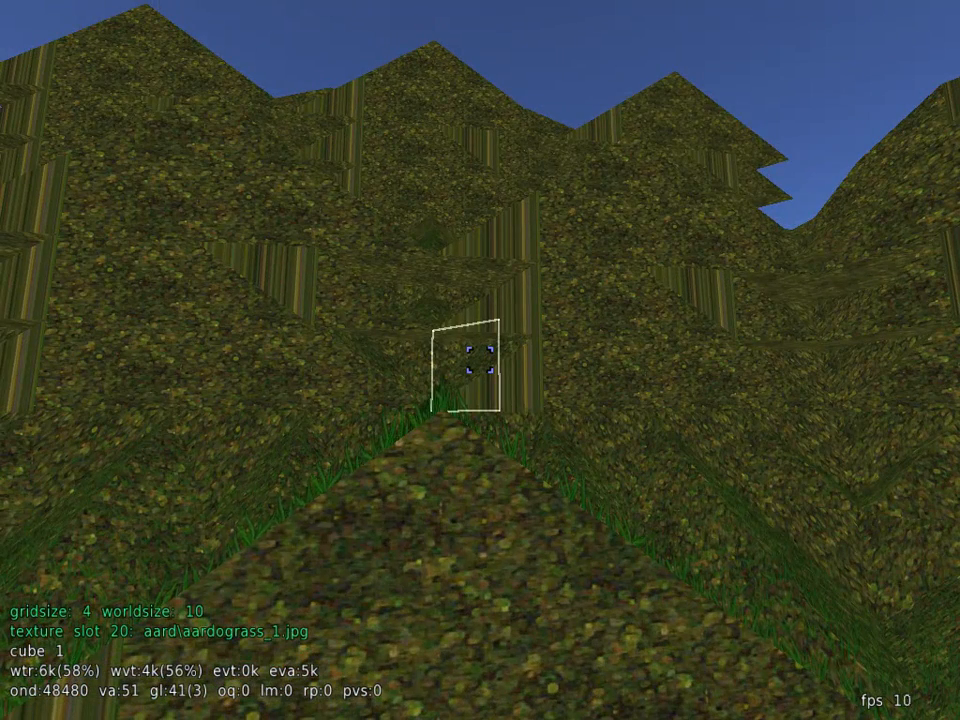
key("s")
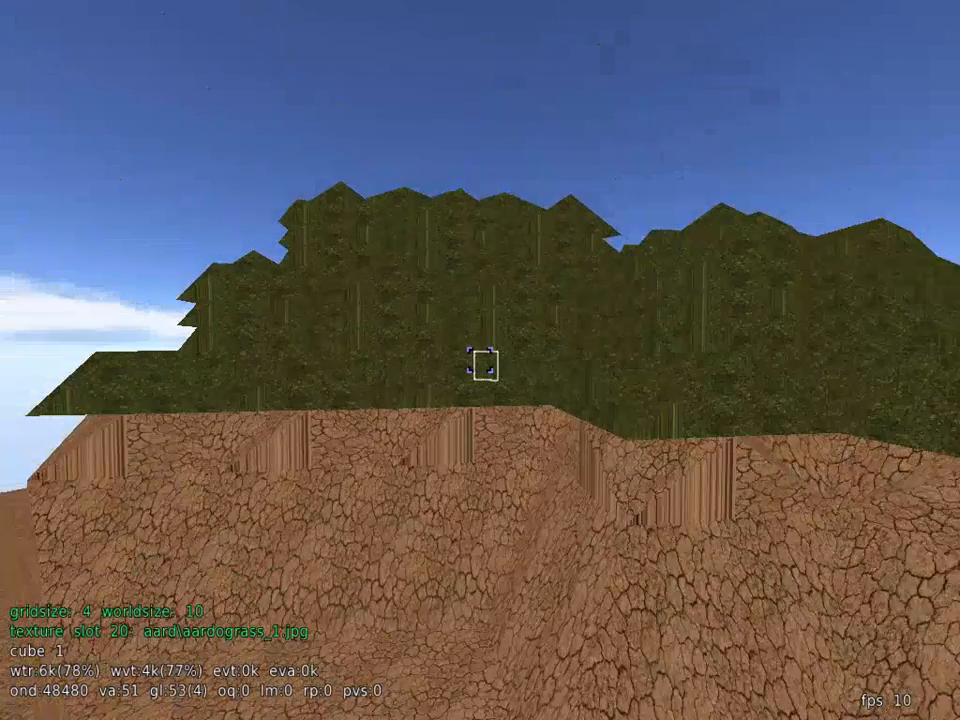
key("s")
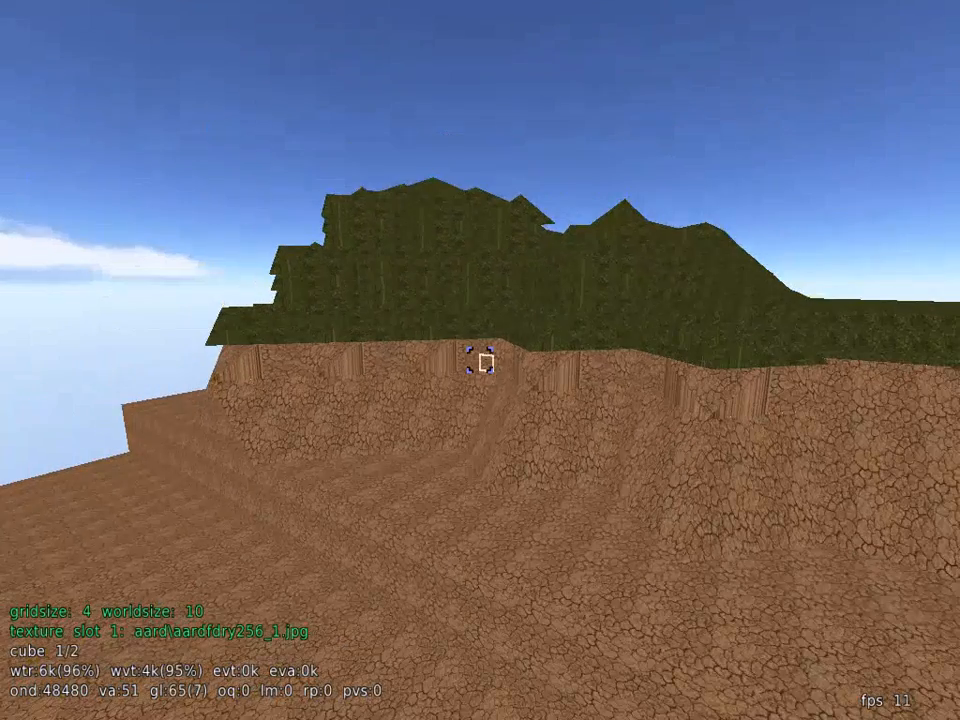
key("s")
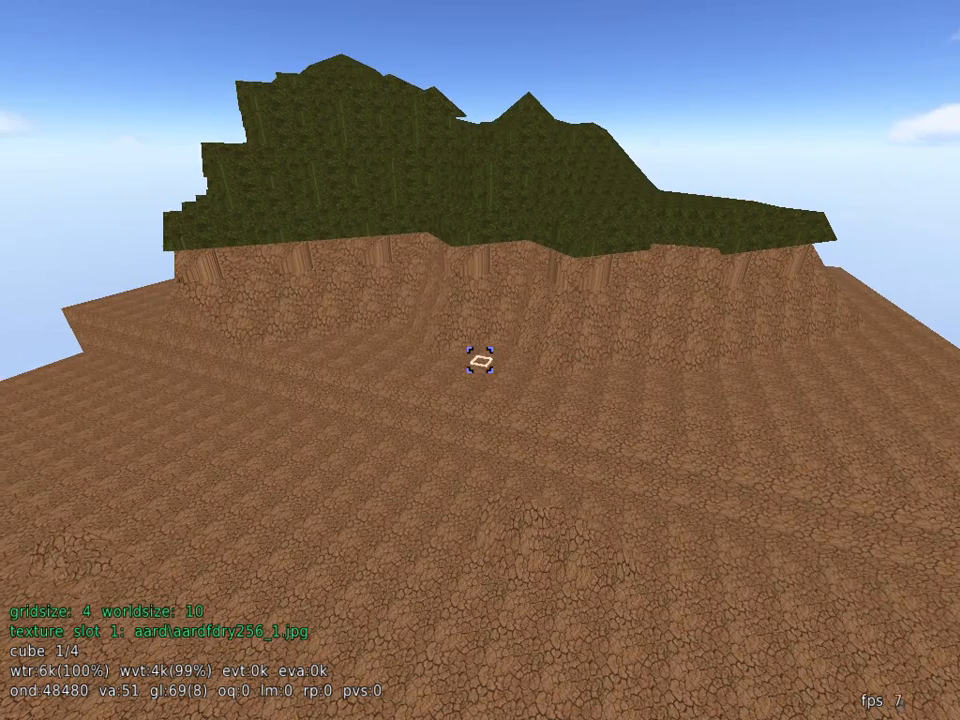
key("w")
key("w")
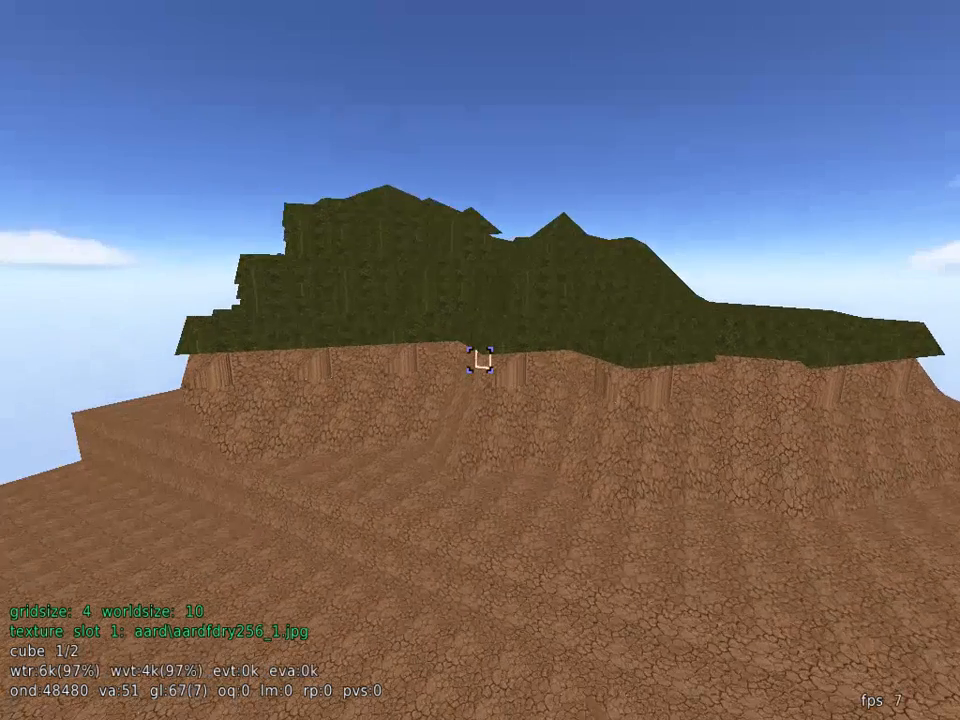
key("w")
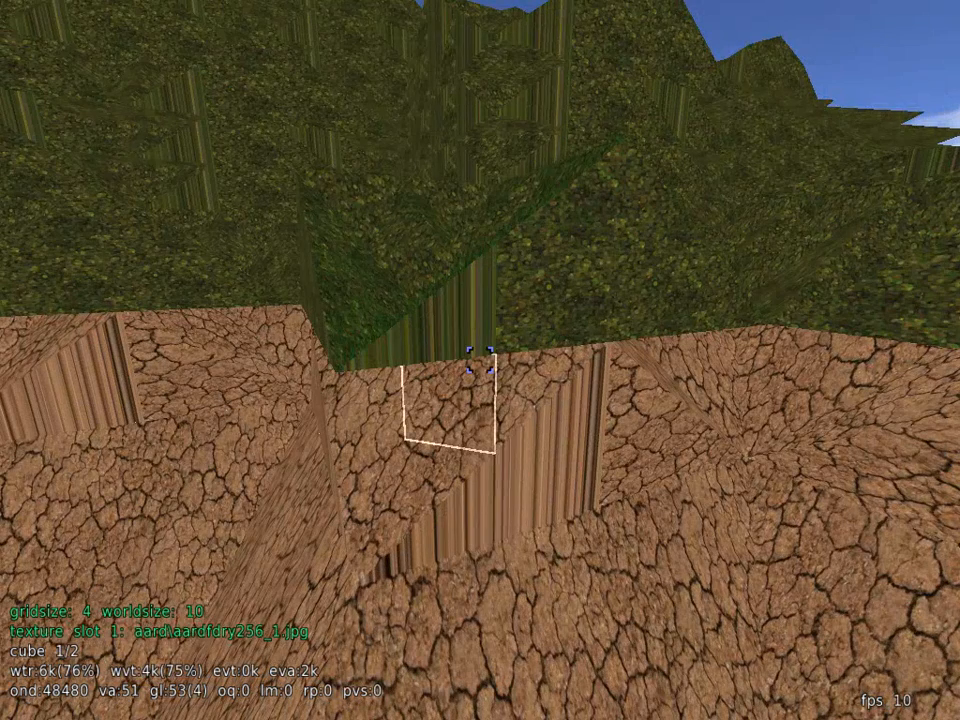
Cycle through the height paint modes replace, dig, fill, inverted dig and inverted fill with the circle_16_soft brush, and turn painting off.
key("KP_1")
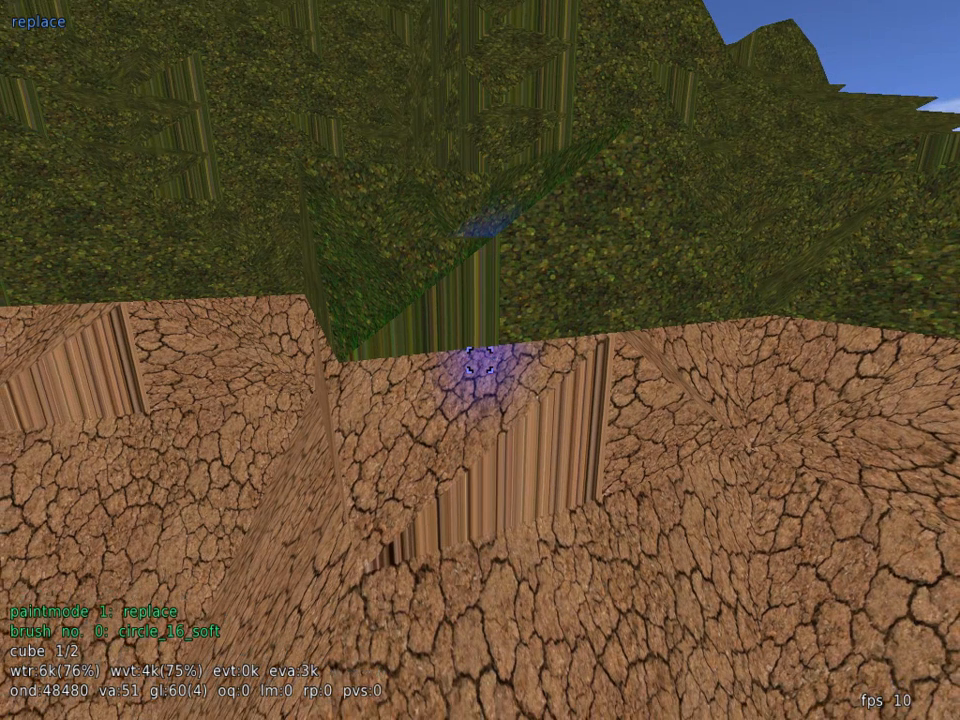
scroll(480, 360, "up", 1)
scroll(480, 360, "up", 1)
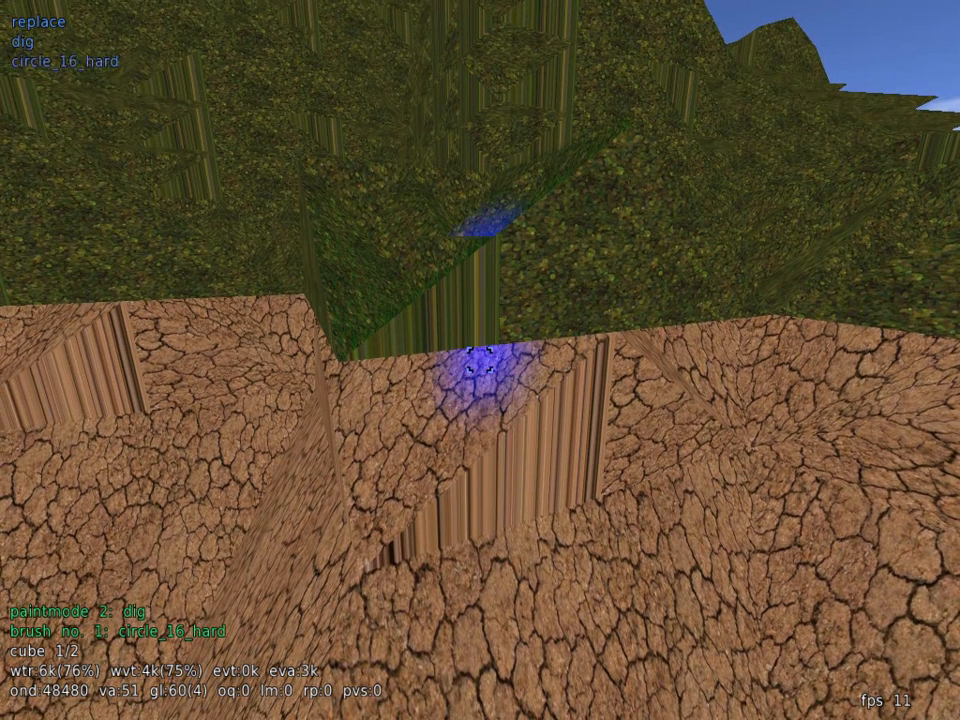
scroll(480, 360, "up", 9)
scroll(480, 360, "up", 5)
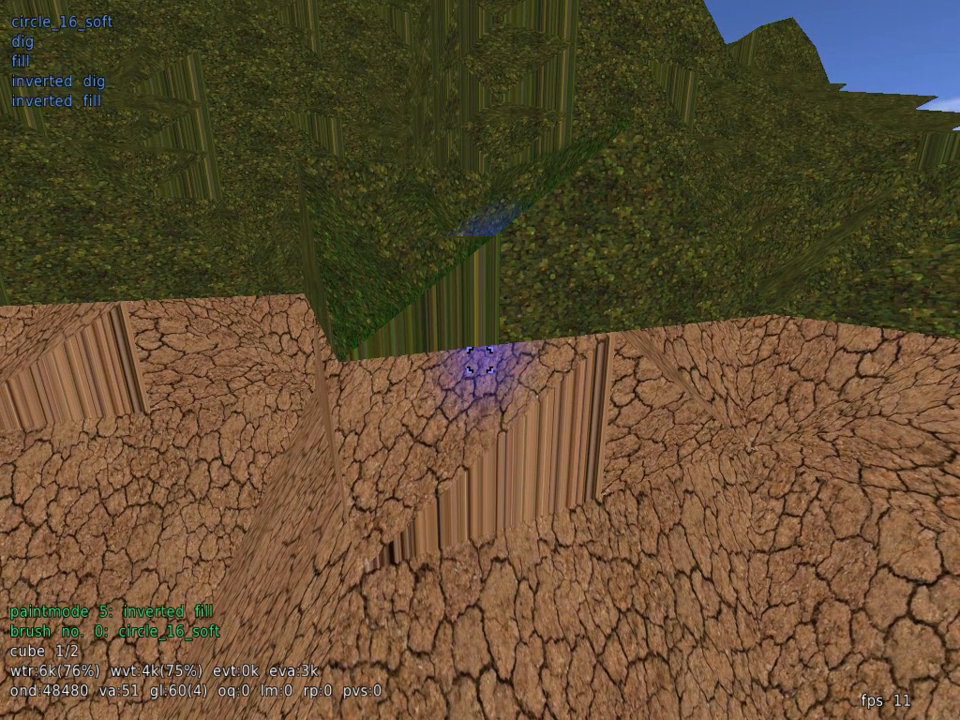
scroll(480, 360, "up", 1)
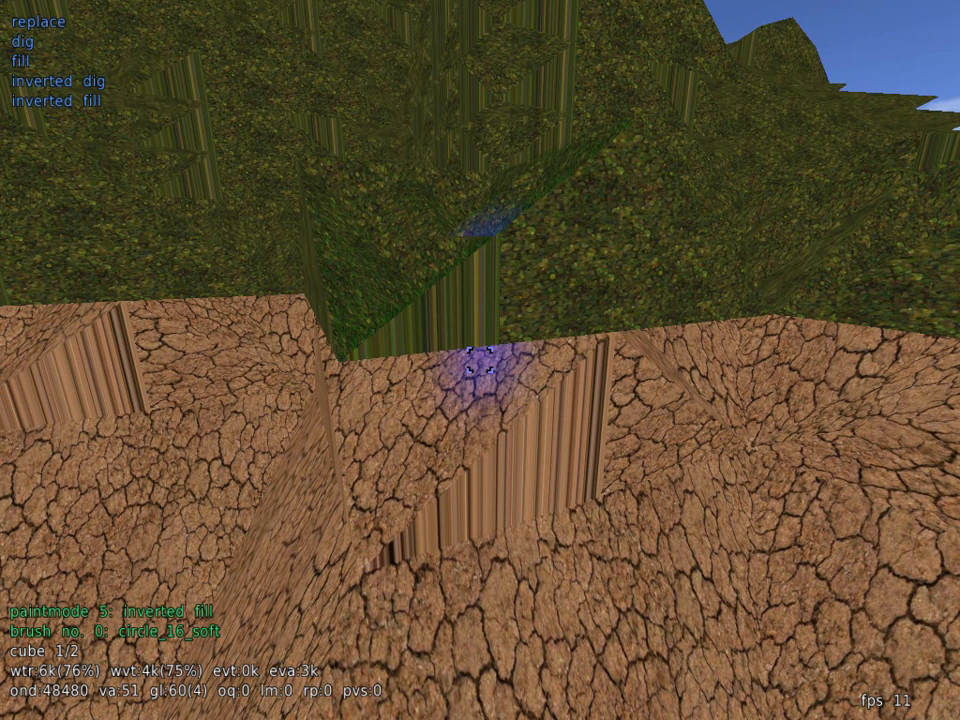
scroll(480, 360, "up", 2)
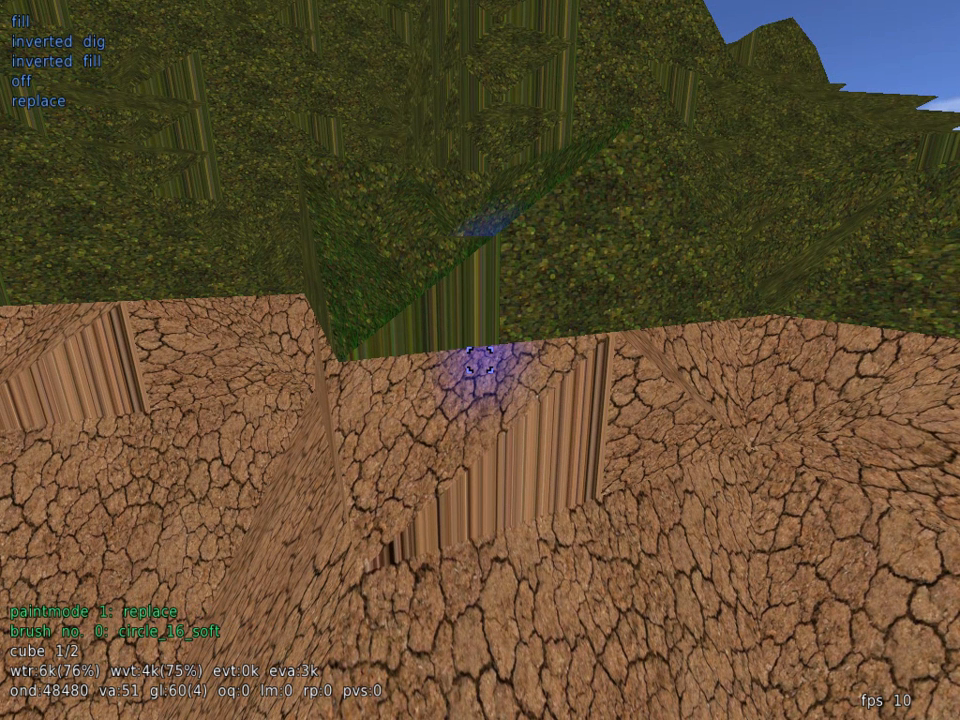
scroll(480, 360, "up", 4)
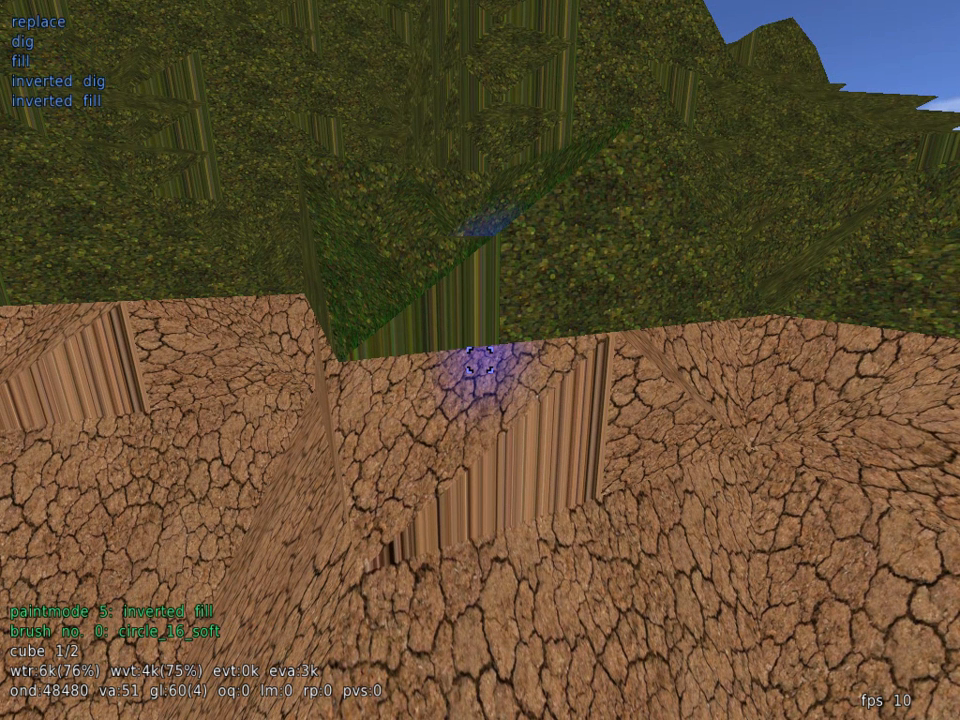
scroll(480, 360, "up", 3)
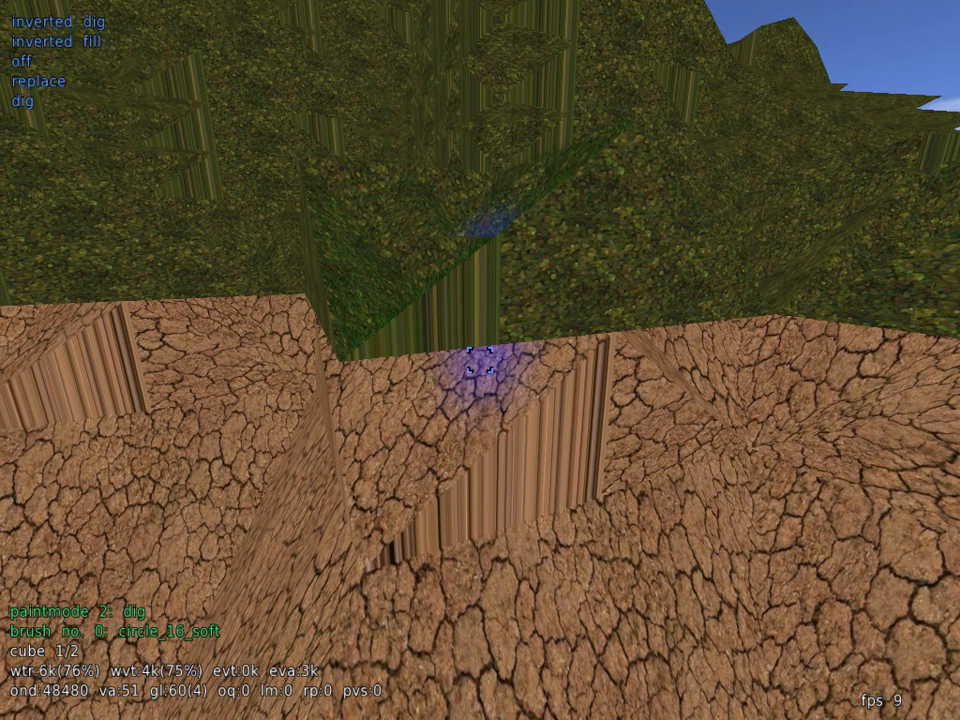
scroll(480, 360, "up", 4)
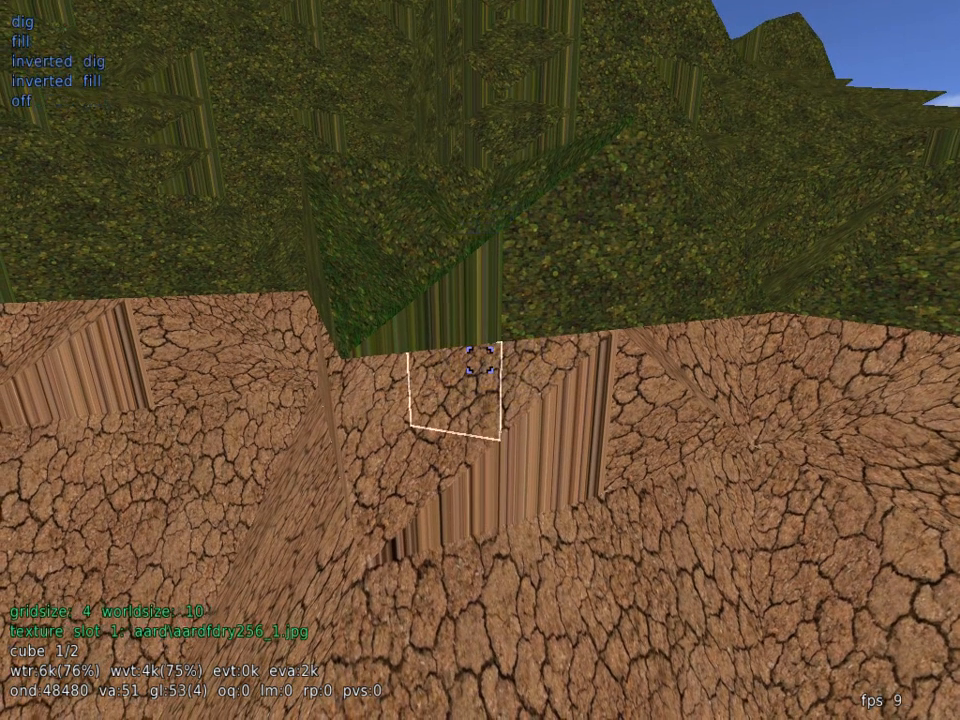
scroll(480, 360, "up", 5)
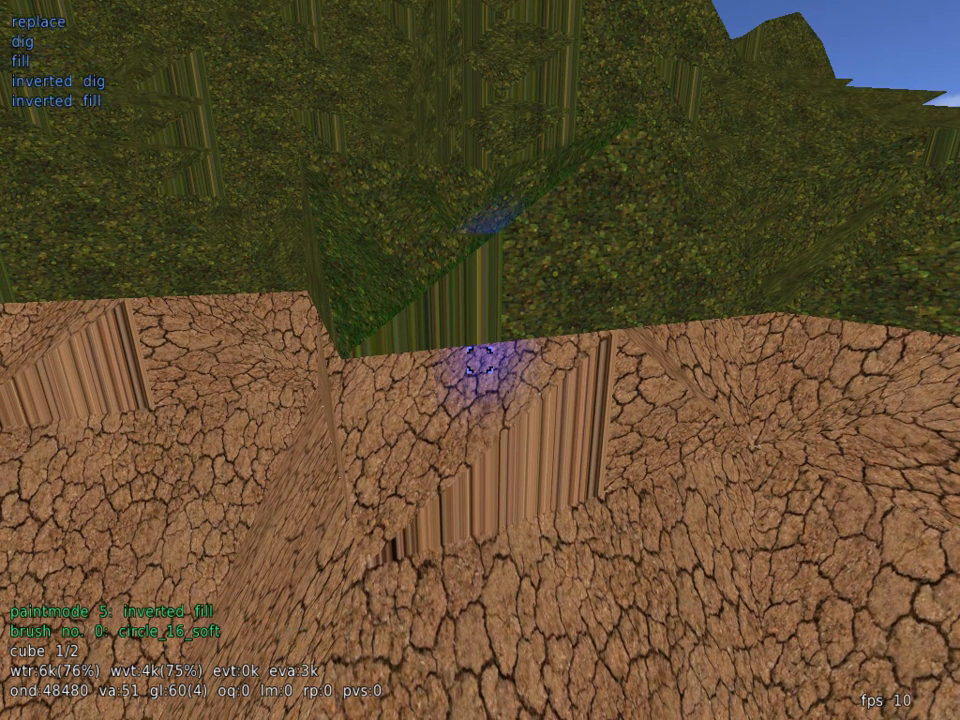
scroll(480, 360, "up", 1)
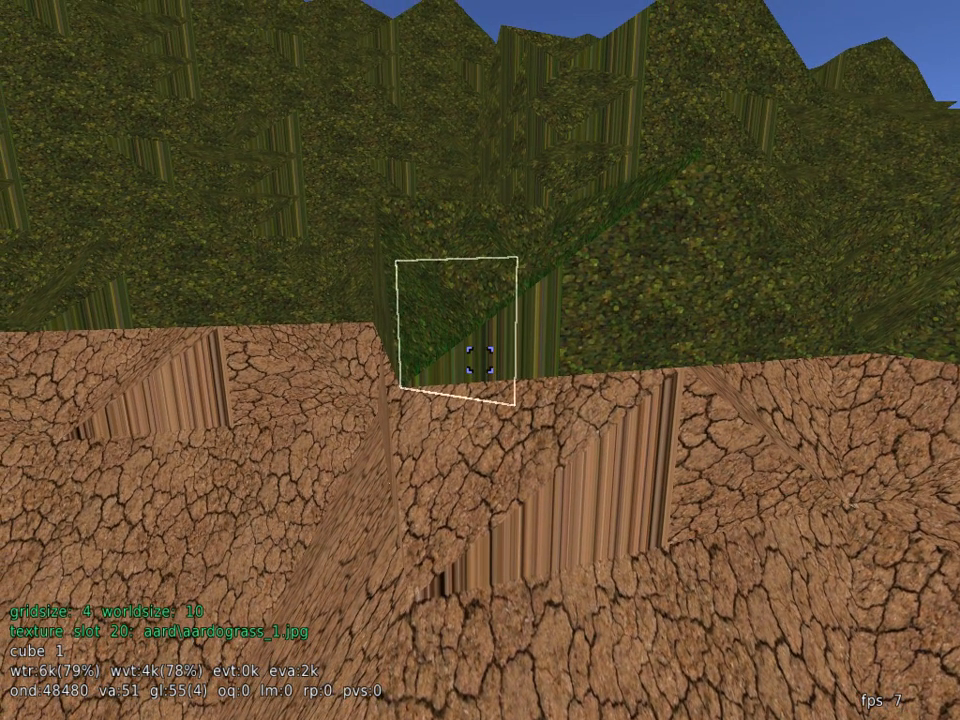
Quit the sandbox program and return to the desktop.
key("Escape")
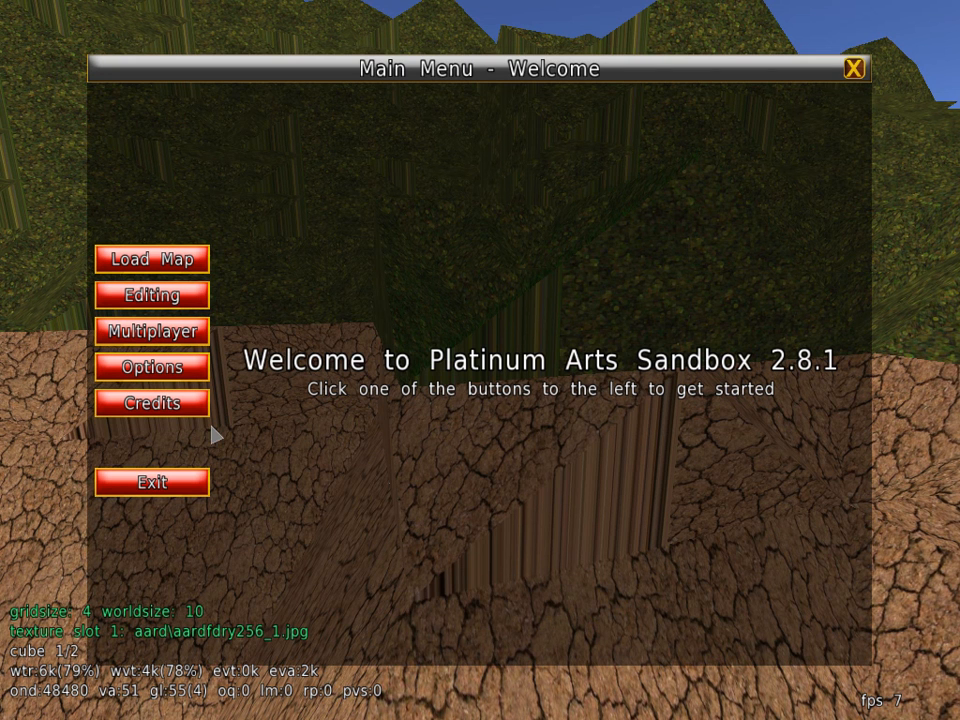
left_click(152, 482)
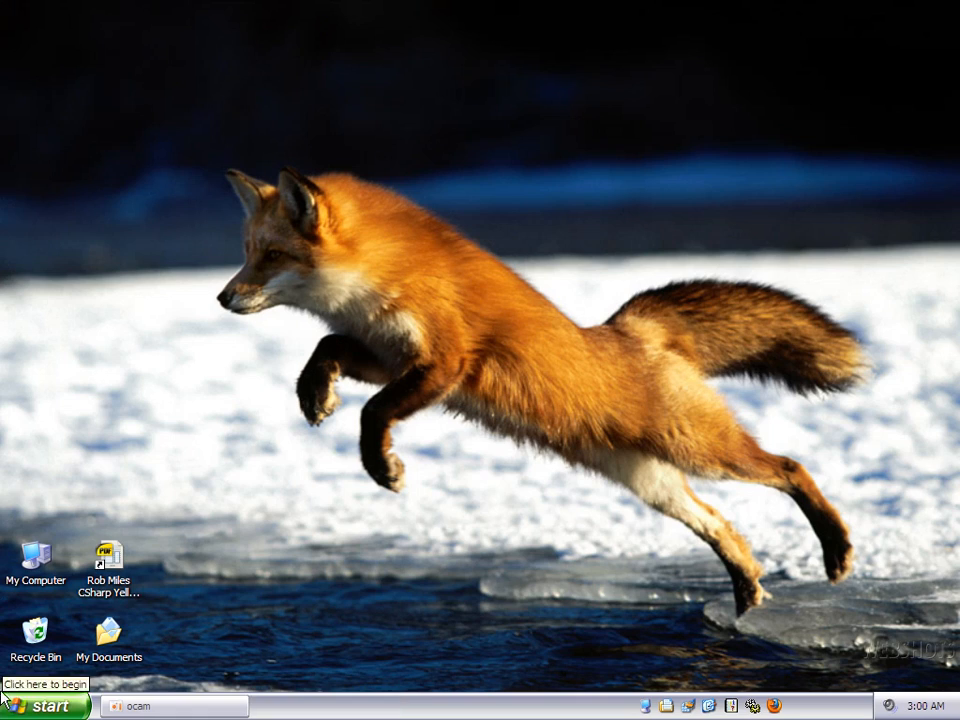